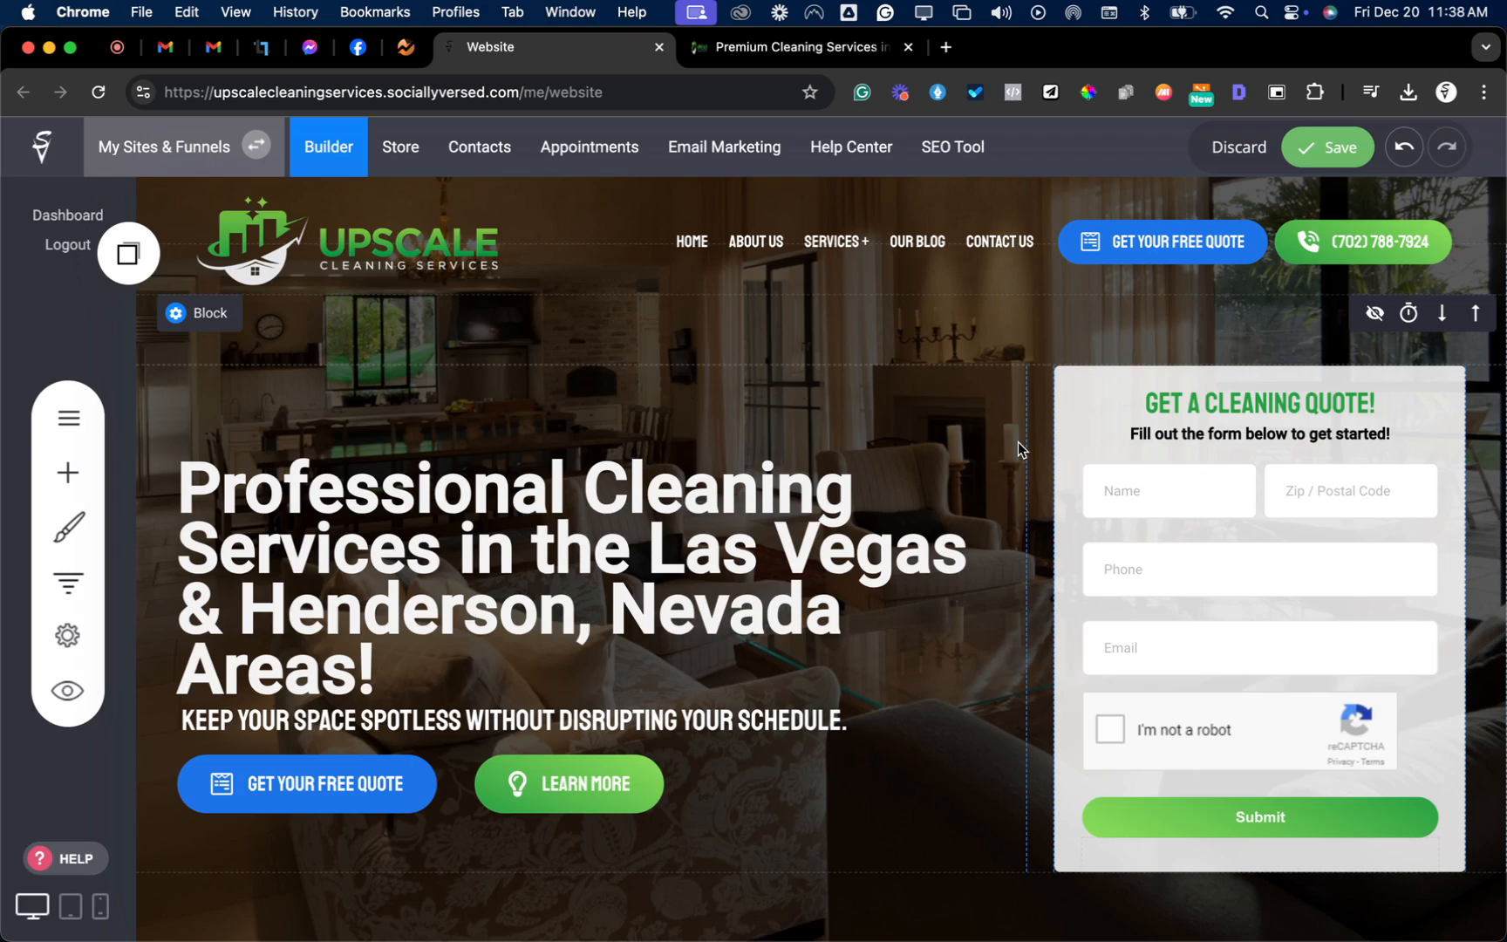
{"action": "scroll", "coordinate": [1037, 589], "scroll_direction": "down", "scroll_amount": 10}
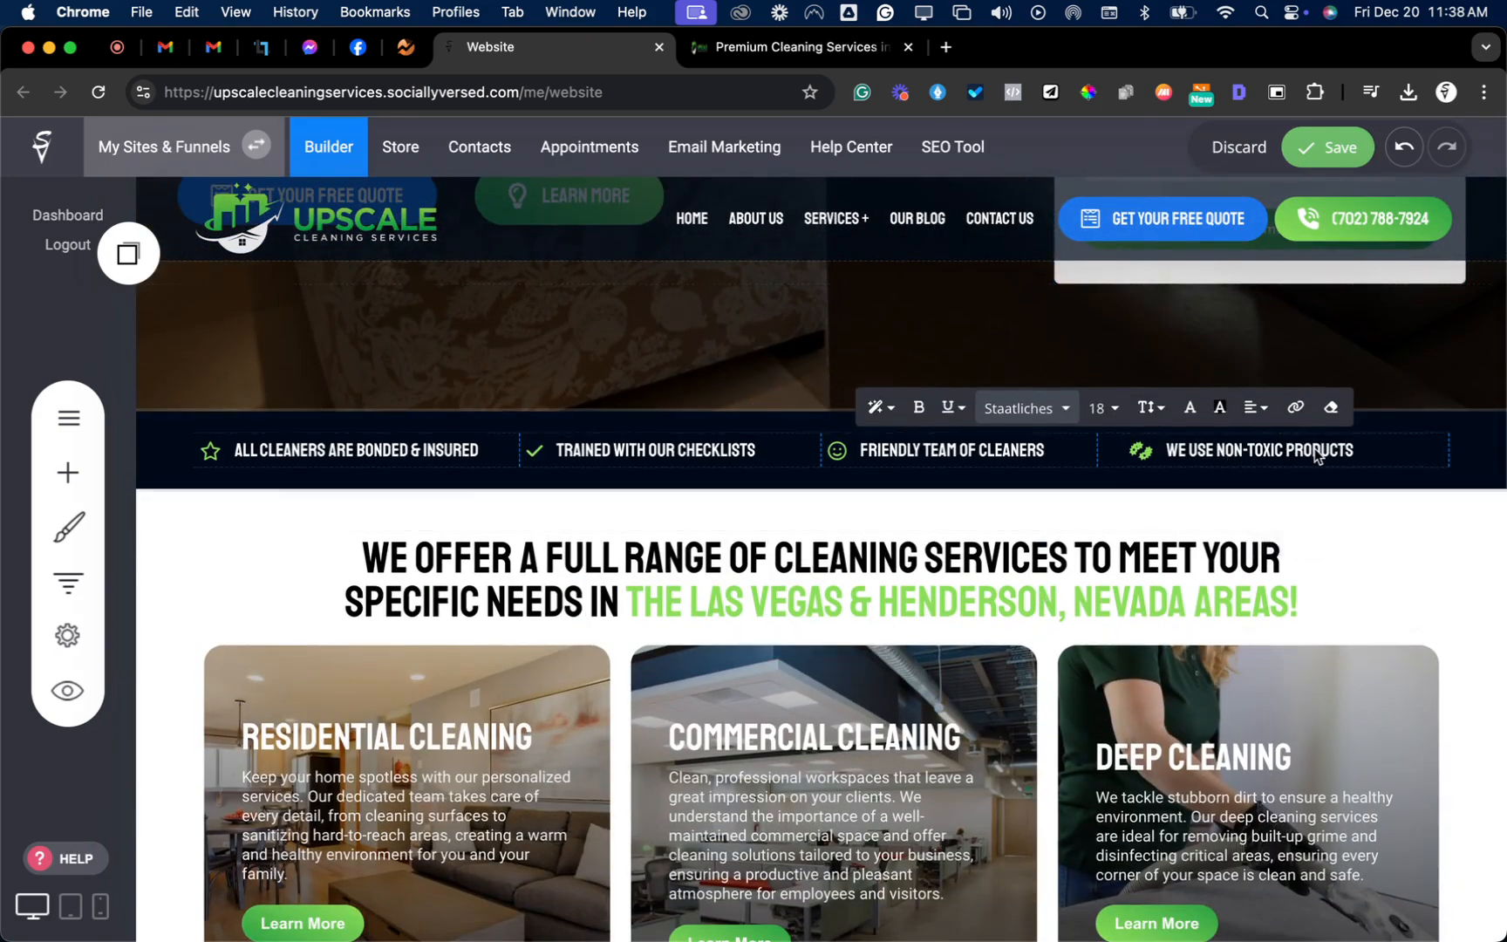
{"action": "left_click", "coordinate": [1338, 457]}
{"action": "type", "text": "🎄✨ UNWRAP YOUR BUSINESS POTENTIAL WITH OUR CHRISTMAS SPECIALS! THIS HOLIDAY SEASON, GIVE YOUR BUSINESS THE GIFT OF GROWTH! WHETHER IT'S SOCIAL MEDIA MANAGEMENT, WEBSITE DESIGN, SEO, AI, OR AUTOMATION, WE'VE GOT EVERYTHING YOU NEED TO LEVEL UP. 🎅 MESSAGE ME OR COMMENT BELOW TODAY TO LOCK IN YOUR HOLIDAY SAVINGS BEFORE IT'S TOO LATE! 🌟 LET'S GROW YOUR CLEANING BUSINESS TODAY!"}
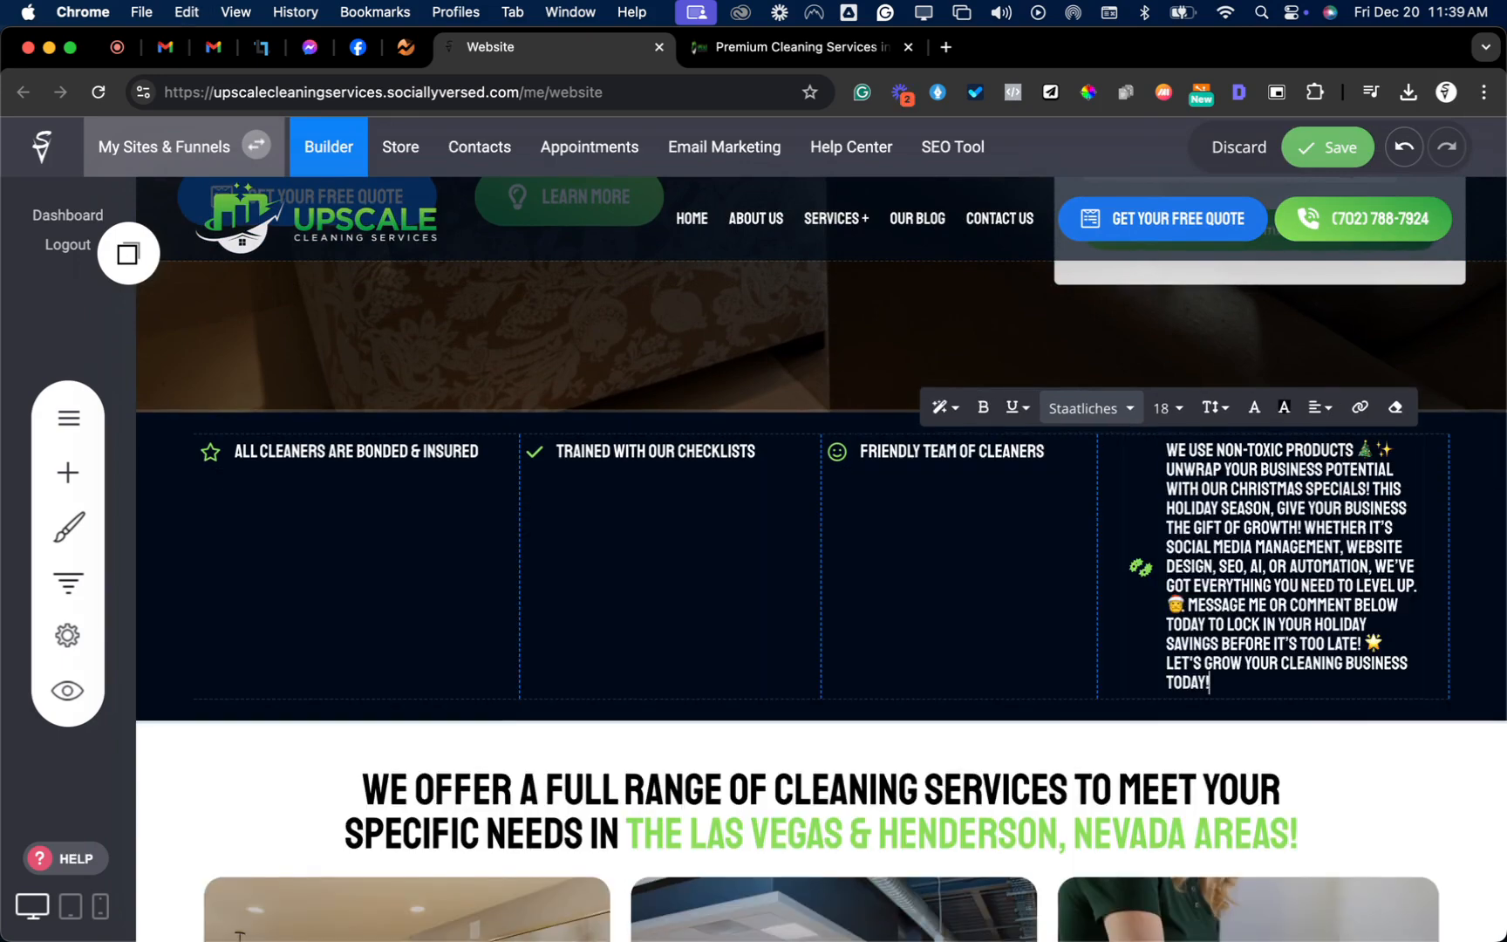
{"action": "left_click_drag", "start_coordinate": [1367, 456], "coordinate": [1358, 689]}
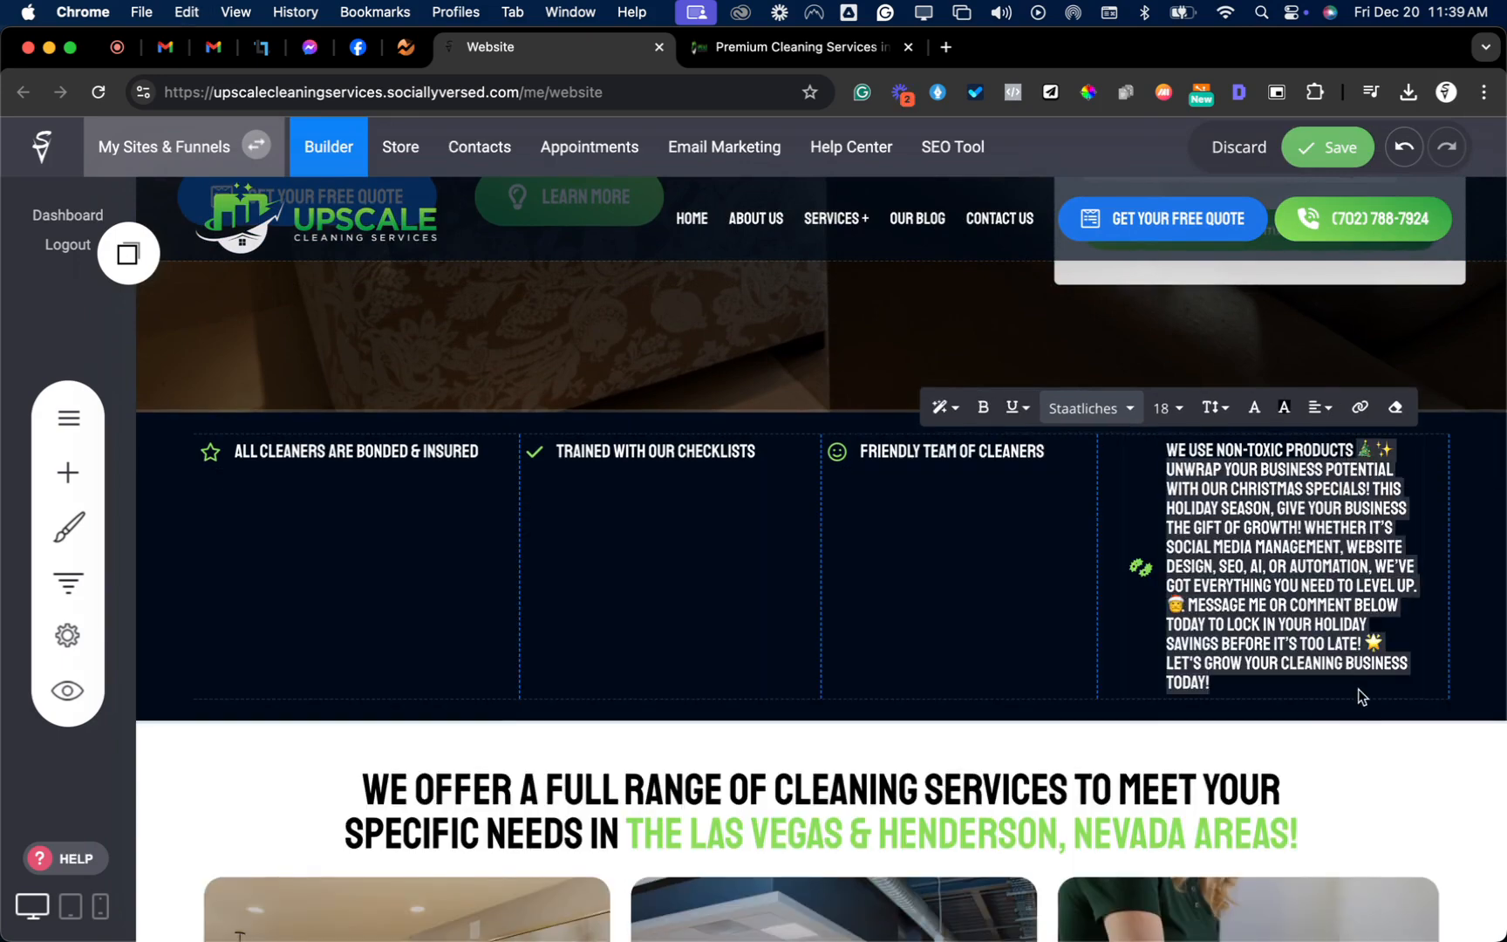
{"action": "key", "text": "BackSpace"}
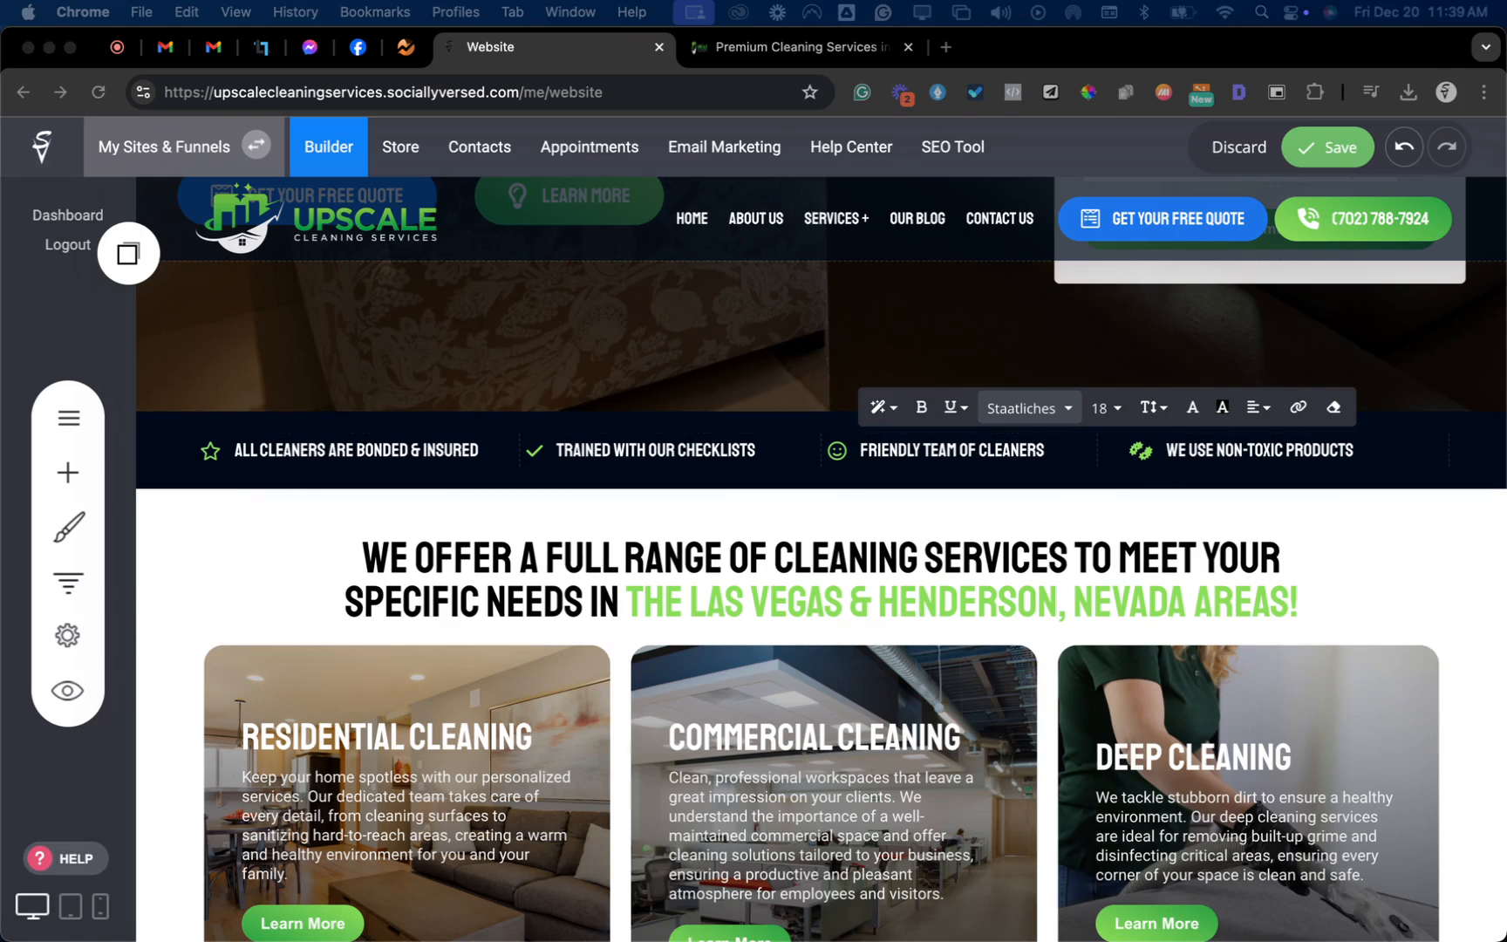
- Replace the "We use non-toxic products" text in the dark feature strip with "ECO-FRIENDLY CLEANING AVAILABLE"
{"action": "left_click", "coordinate": [1291, 469]}
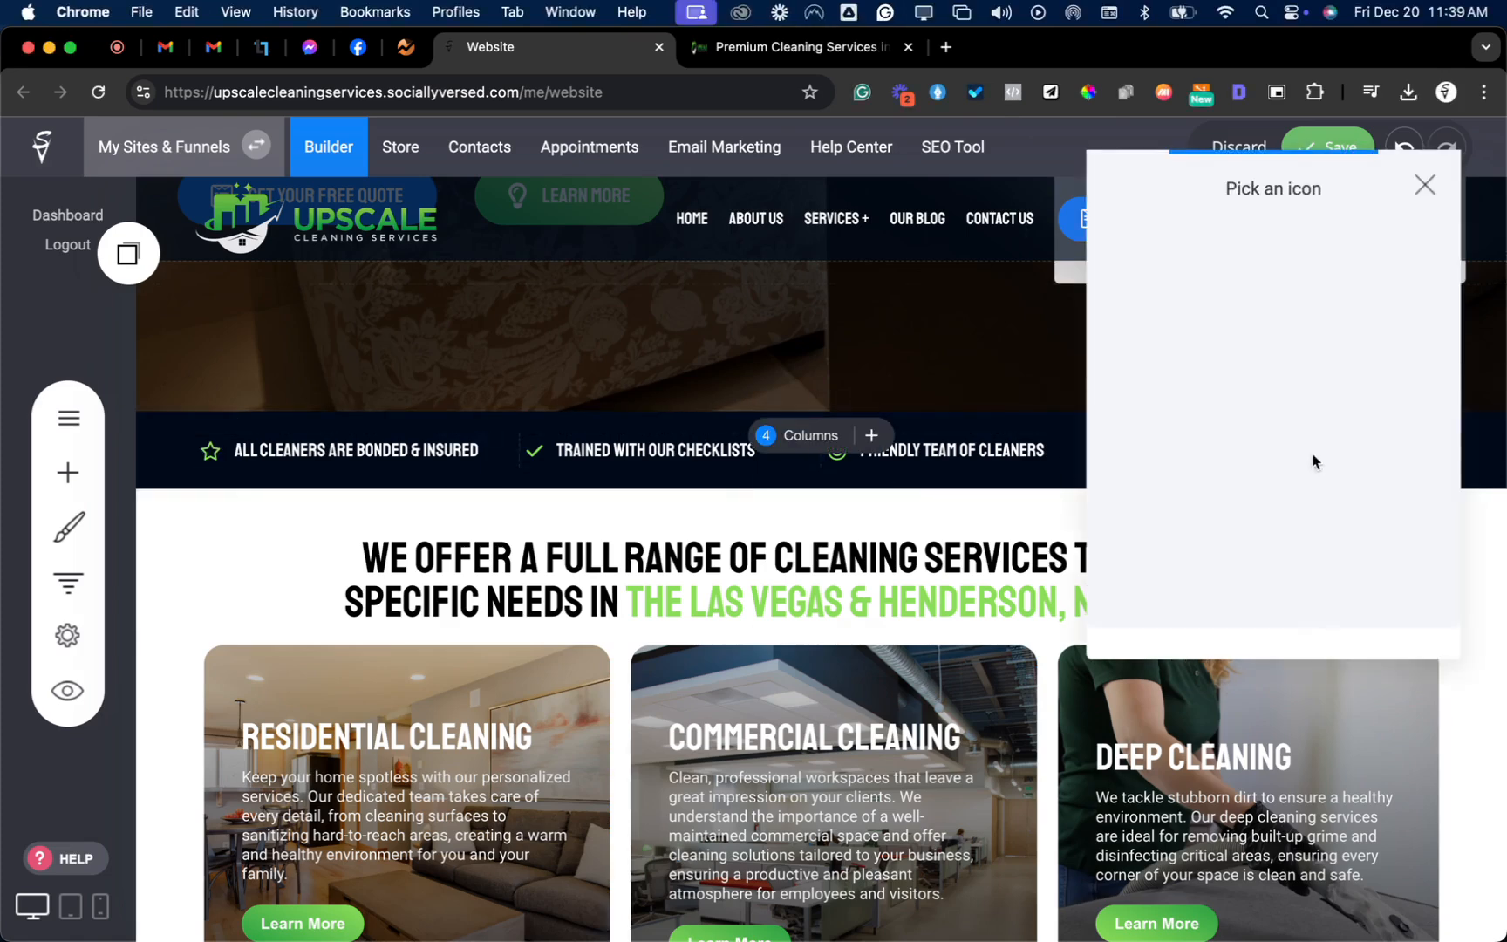
{"action": "left_click", "coordinate": [1423, 185]}
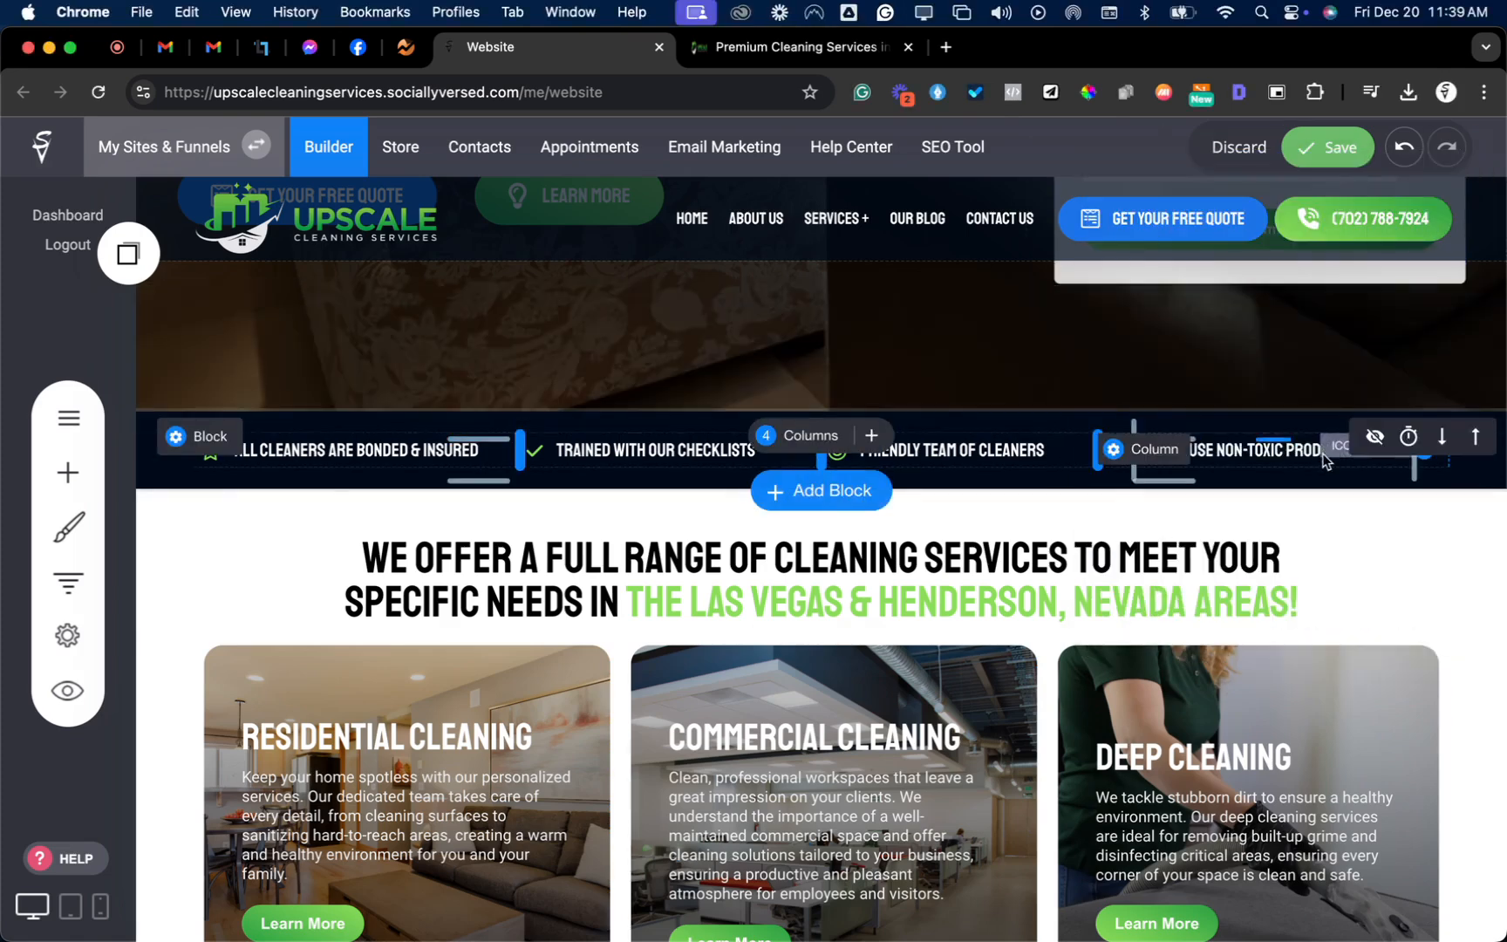
{"action": "left_click", "coordinate": [1299, 455]}
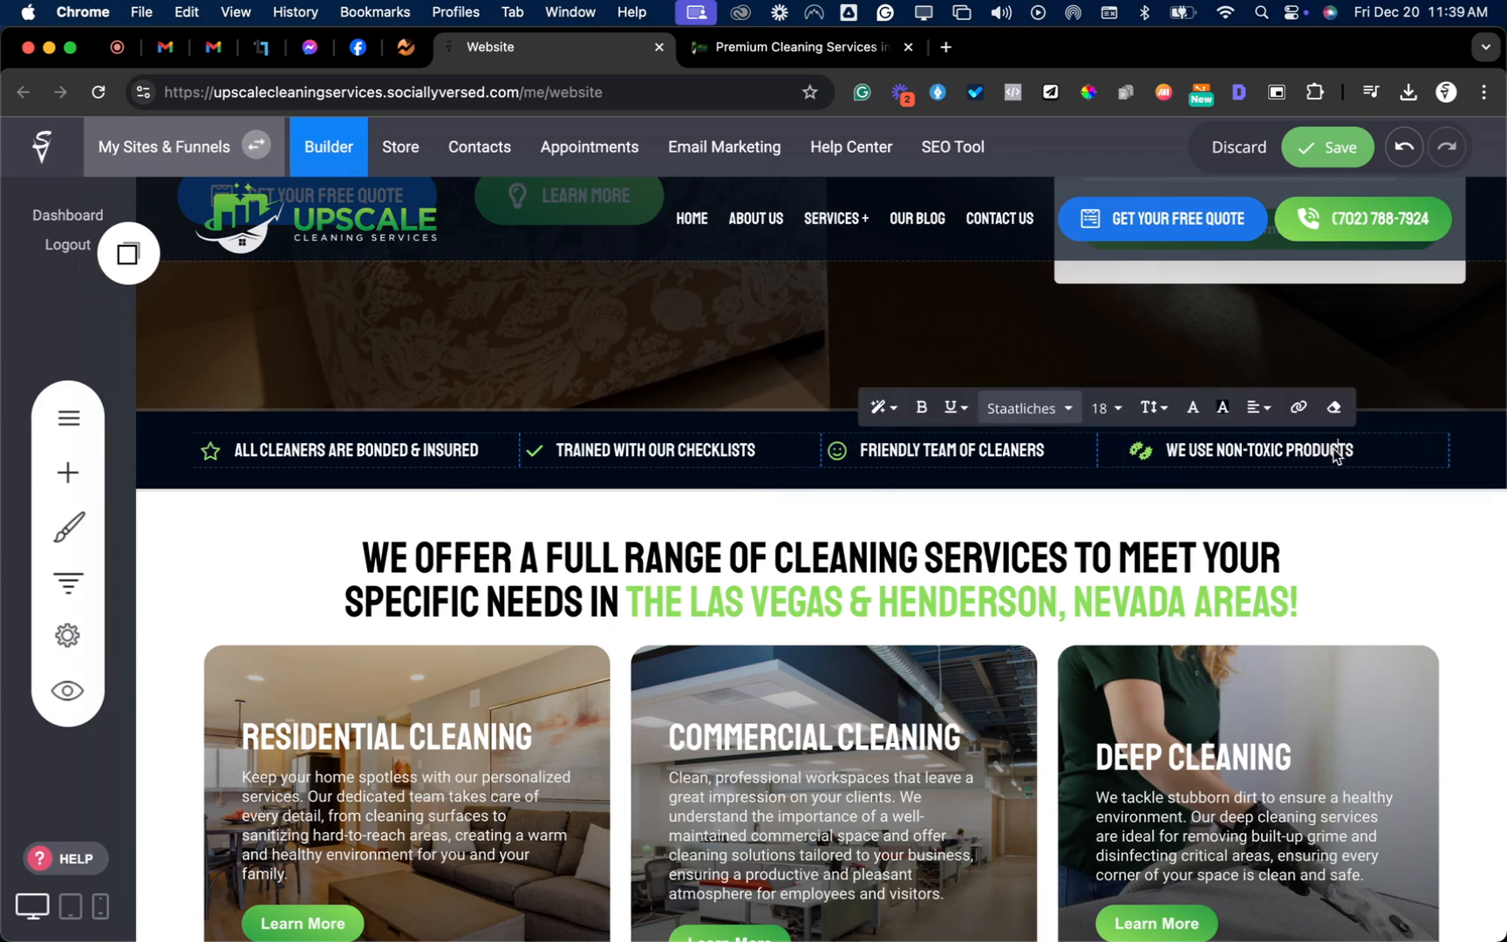
{"action": "type", "text": "ECO-FRIENDLY CLEANING AVAILABLE"}
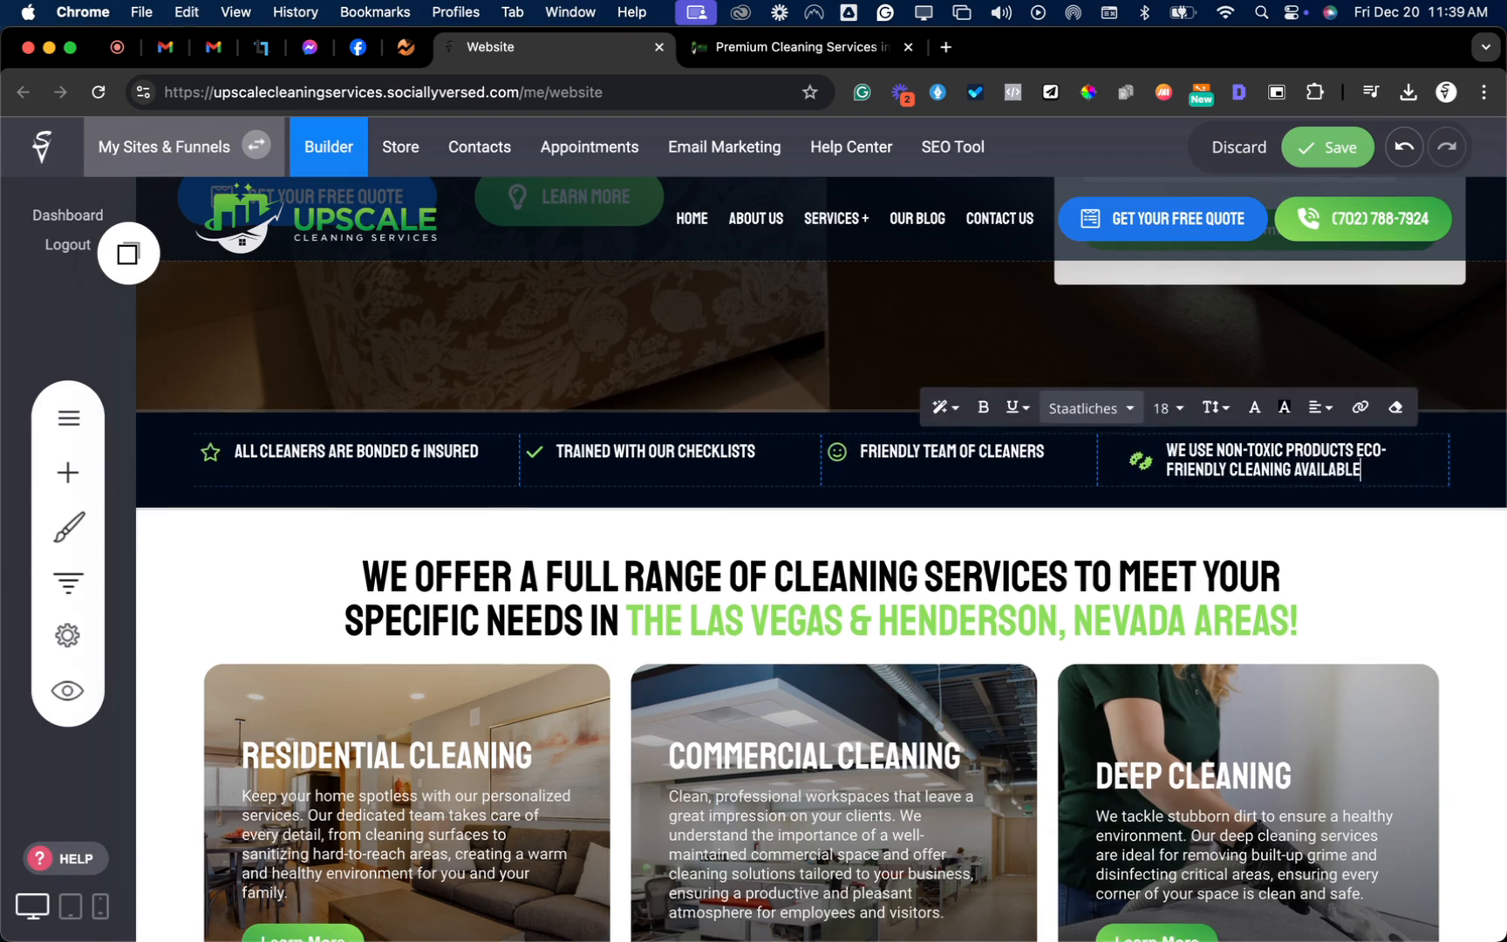
{"action": "left_click", "coordinate": [1357, 448]}
{"action": "key", "text": "BackSpace"}
{"action": "key", "text": "BackSpace"}
{"action": "key", "text": "BackSpace"}
{"action": "key", "text": "BackSpace"}
{"action": "key", "text": "BackSpace"}
{"action": "key", "text": "BackSpace"}
{"action": "key", "text": "BackSpace"}
{"action": "key", "text": "BackSpace"}
{"action": "key", "text": "BackSpace"}
{"action": "key", "text": "BackSpace"}
{"action": "key", "text": "BackSpace"}
{"action": "key", "text": "BackSpace"}
{"action": "key", "text": "BackSpace"}
{"action": "key", "text": "BackSpace"}
{"action": "key", "text": "BackSpace"}
{"action": "key", "text": "BackSpace"}
{"action": "key", "text": "BackSpace"}
{"action": "key", "text": "BackSpace"}
{"action": "key", "text": "BackSpace"}
{"action": "key", "text": "BackSpace"}
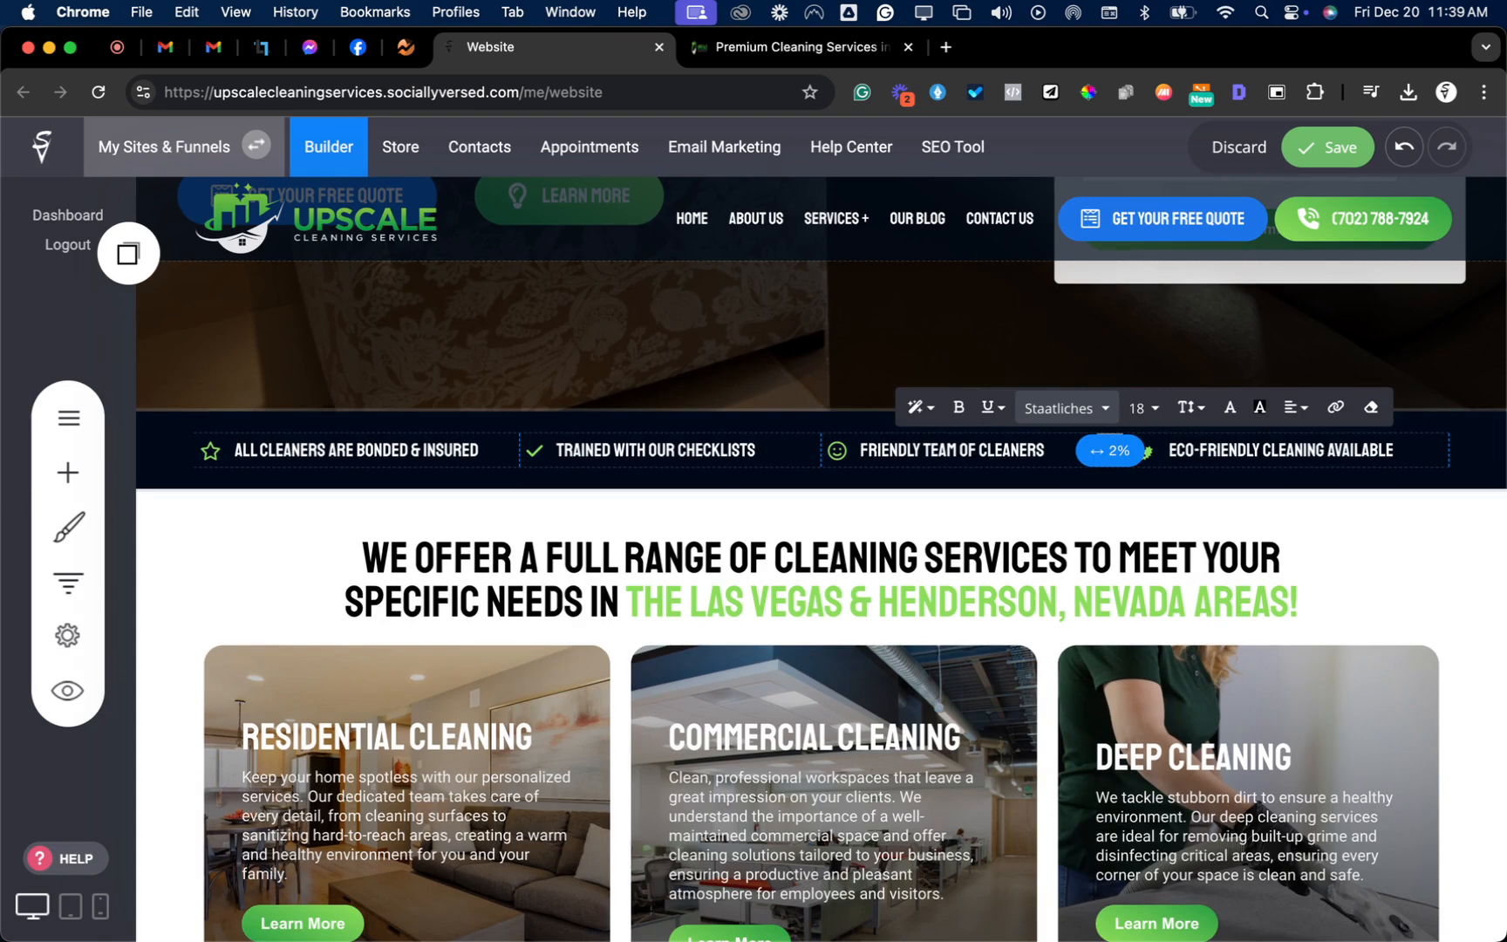
{"action": "key", "text": "BackSpace"}
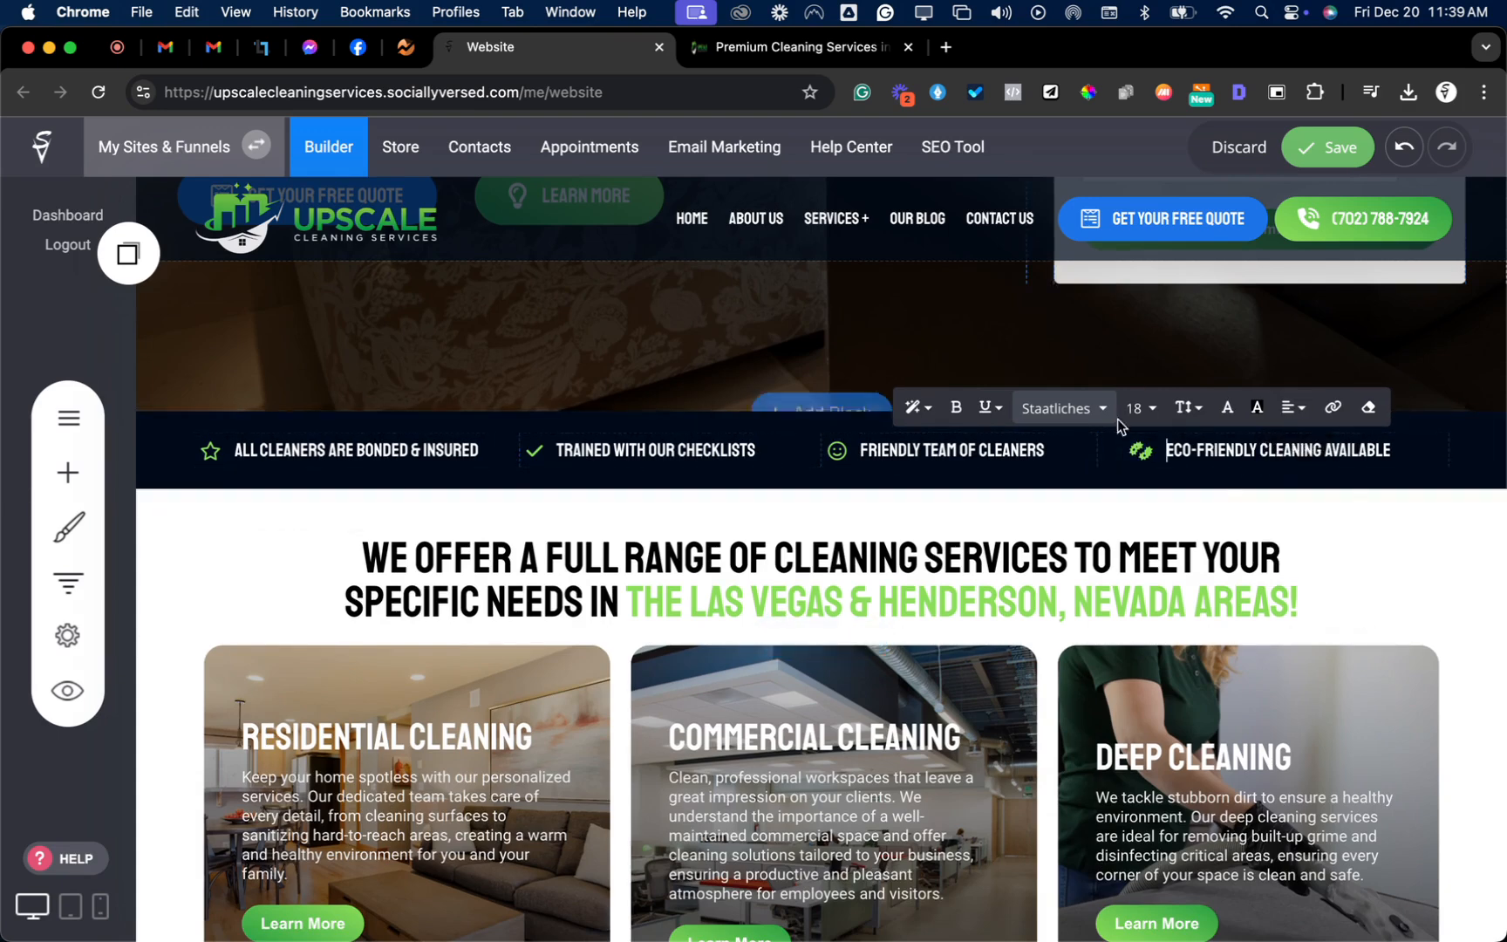
{"action": "left_click", "coordinate": [669, 459]}
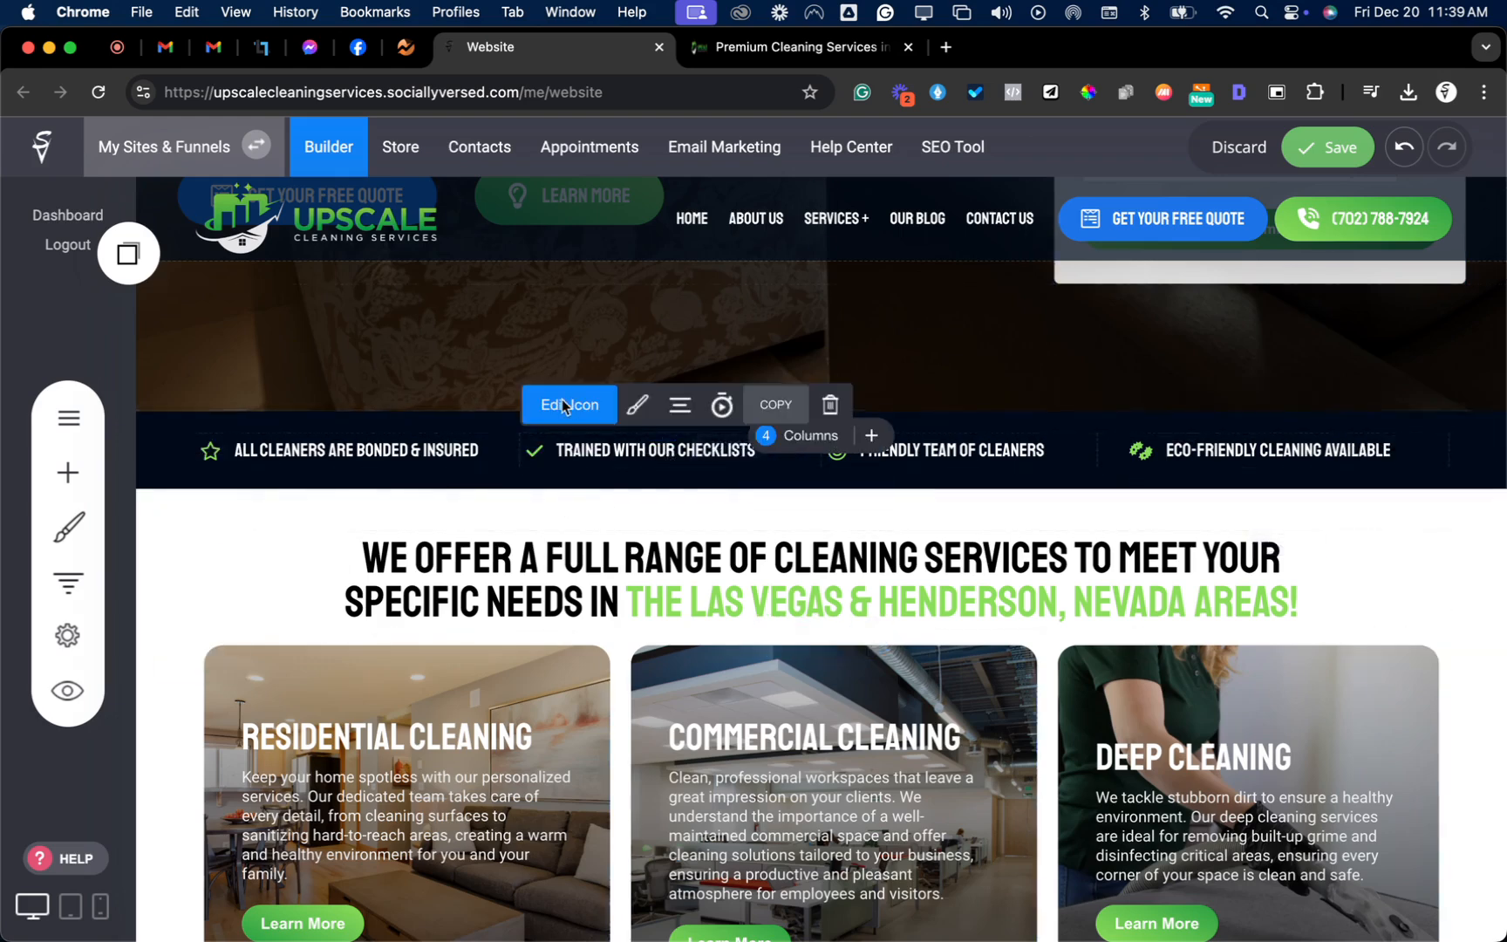
{"action": "left_click", "coordinate": [665, 460]}
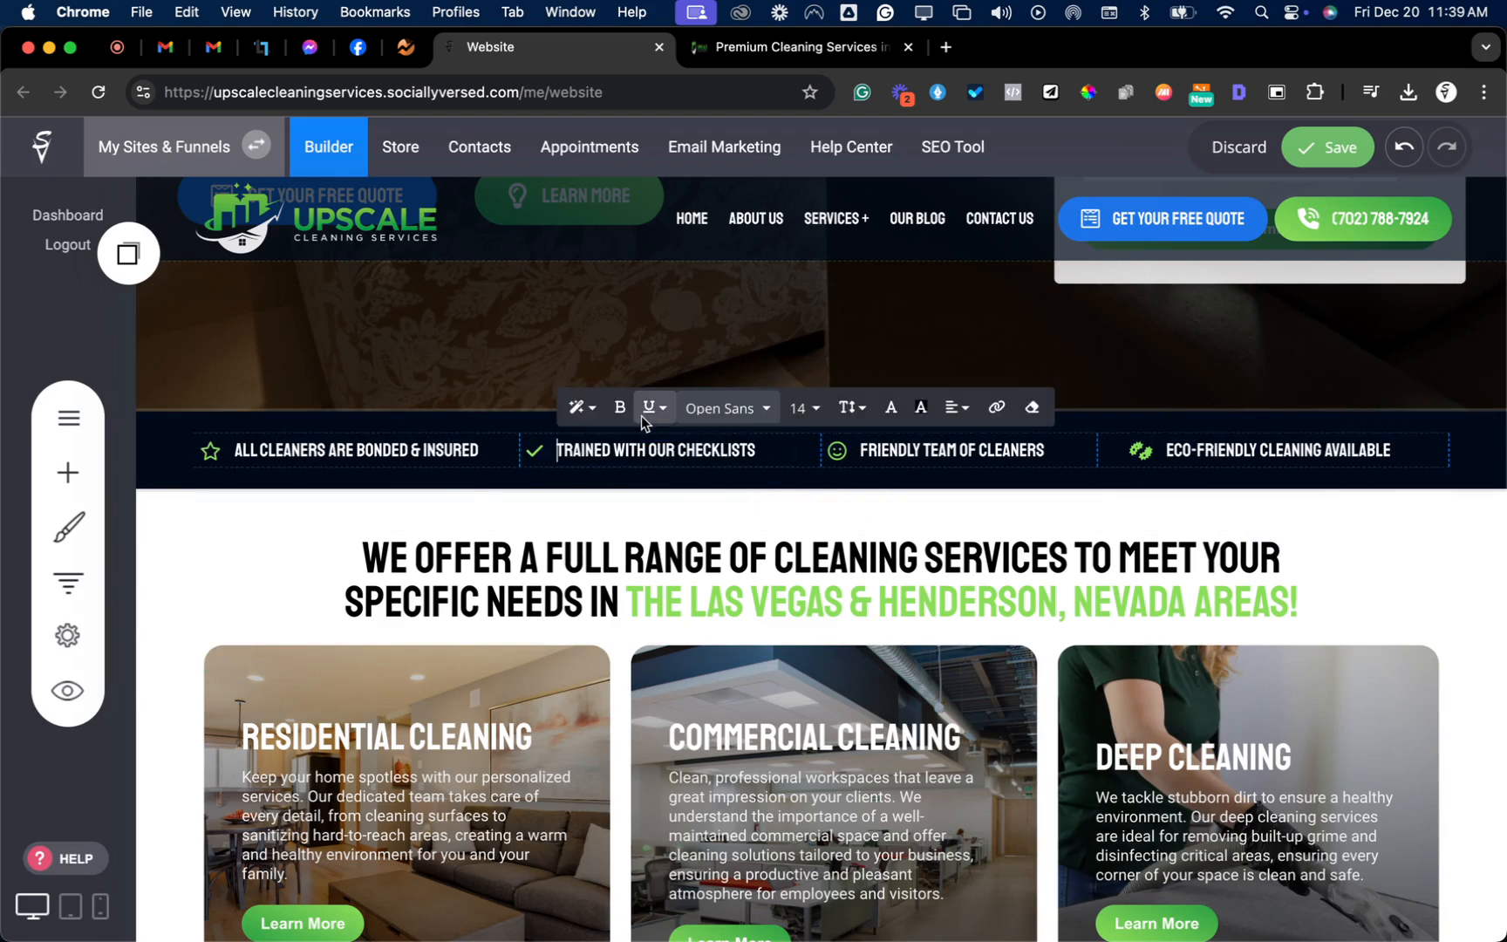
{"action": "triple_click", "coordinate": [647, 462]}
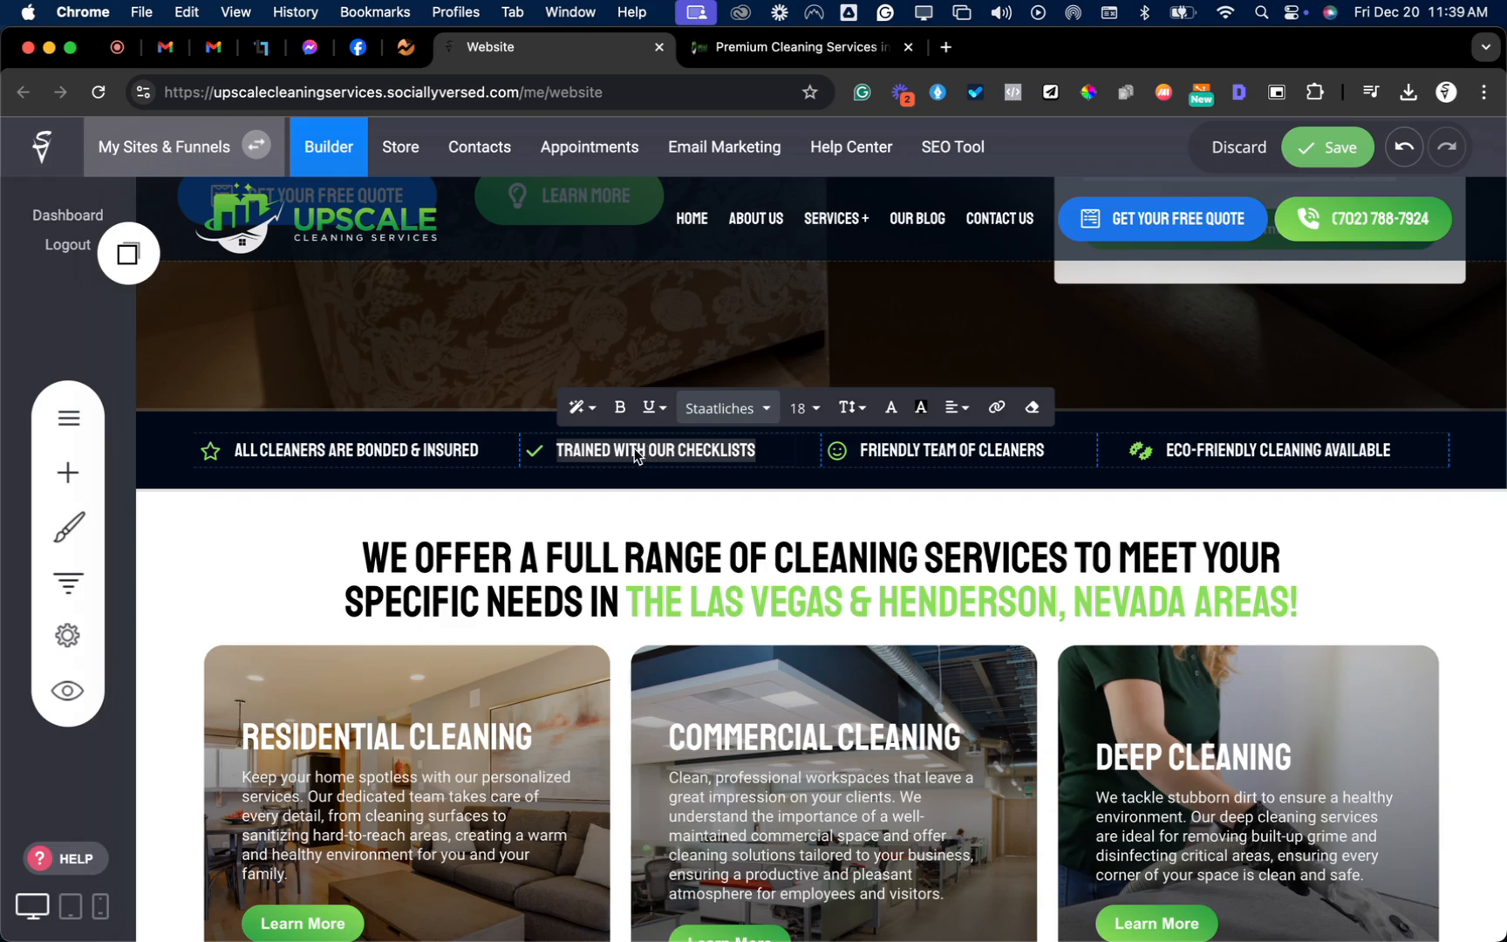
{"action": "left_click", "coordinate": [634, 454]}
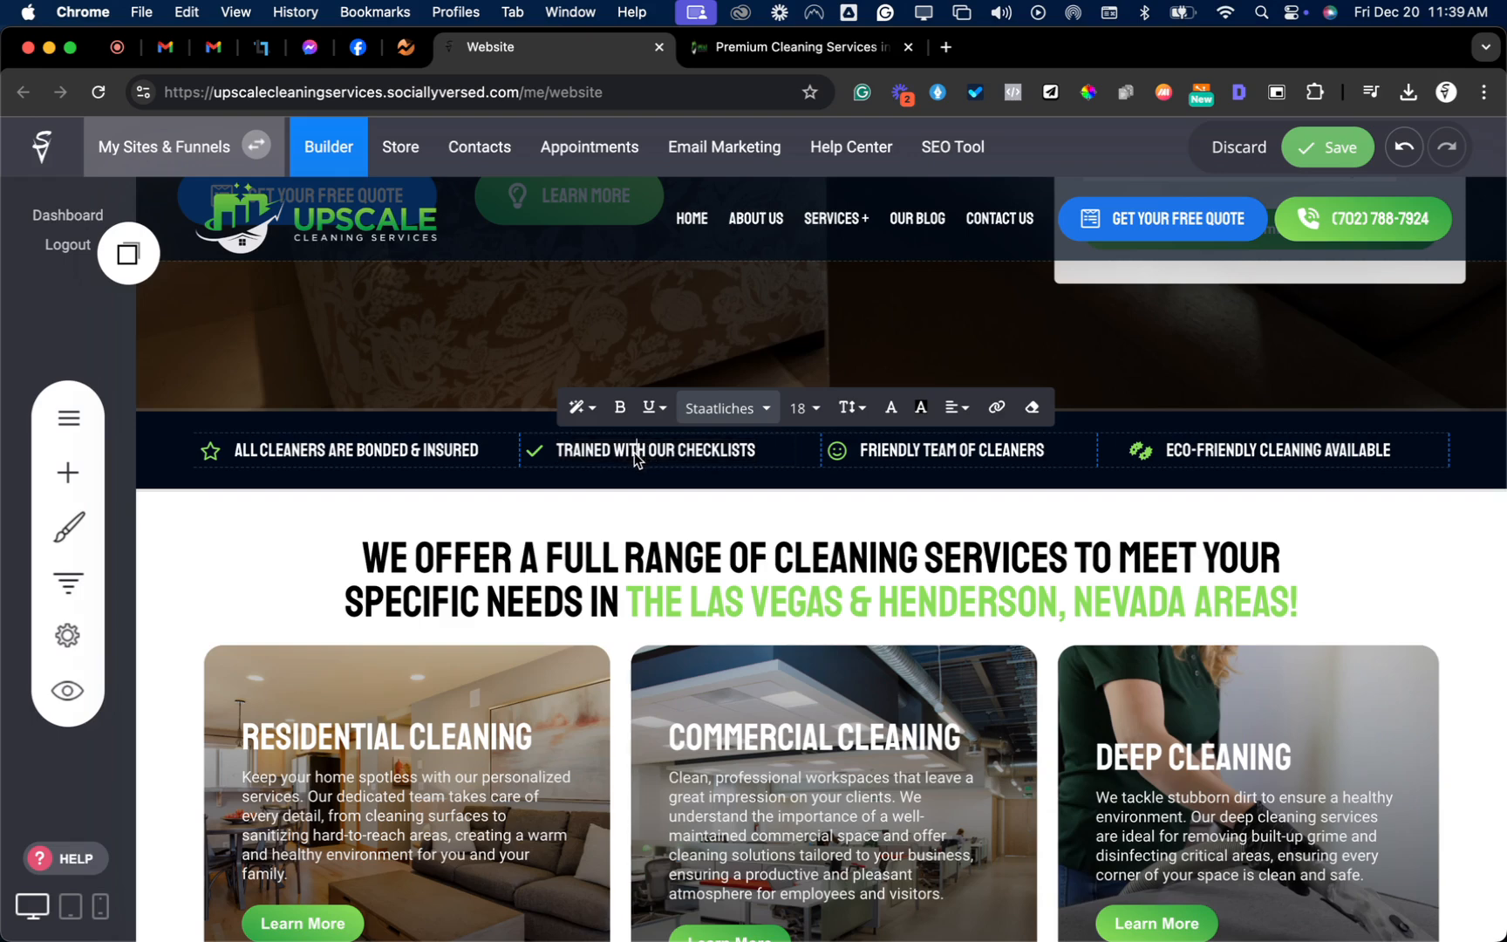
{"action": "left_click", "coordinate": [954, 465]}
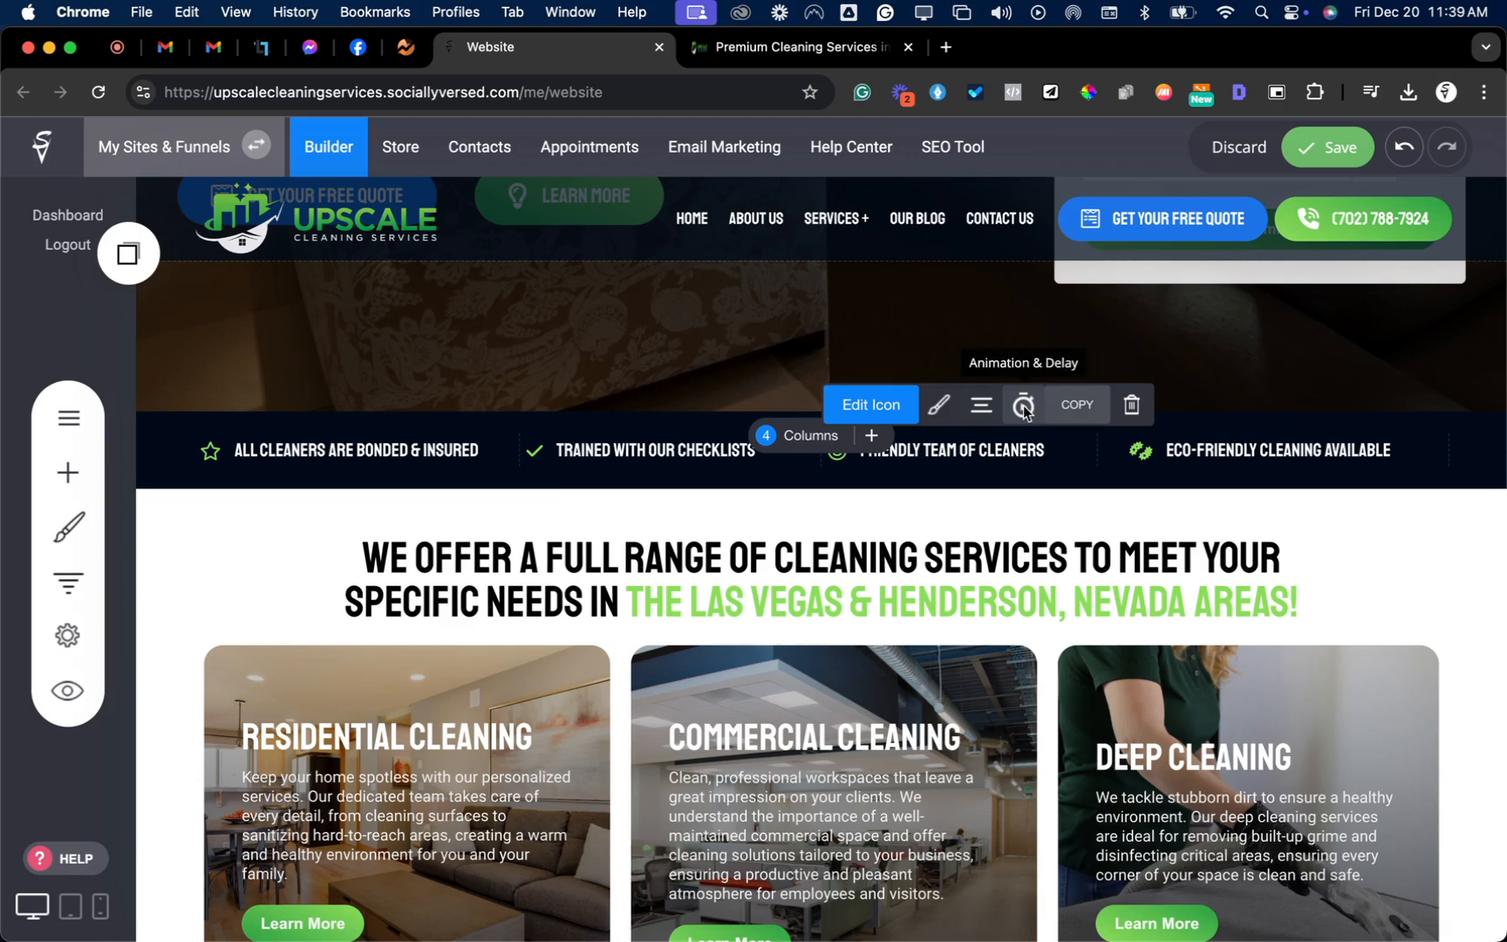
{"action": "left_click", "coordinate": [1073, 425]}
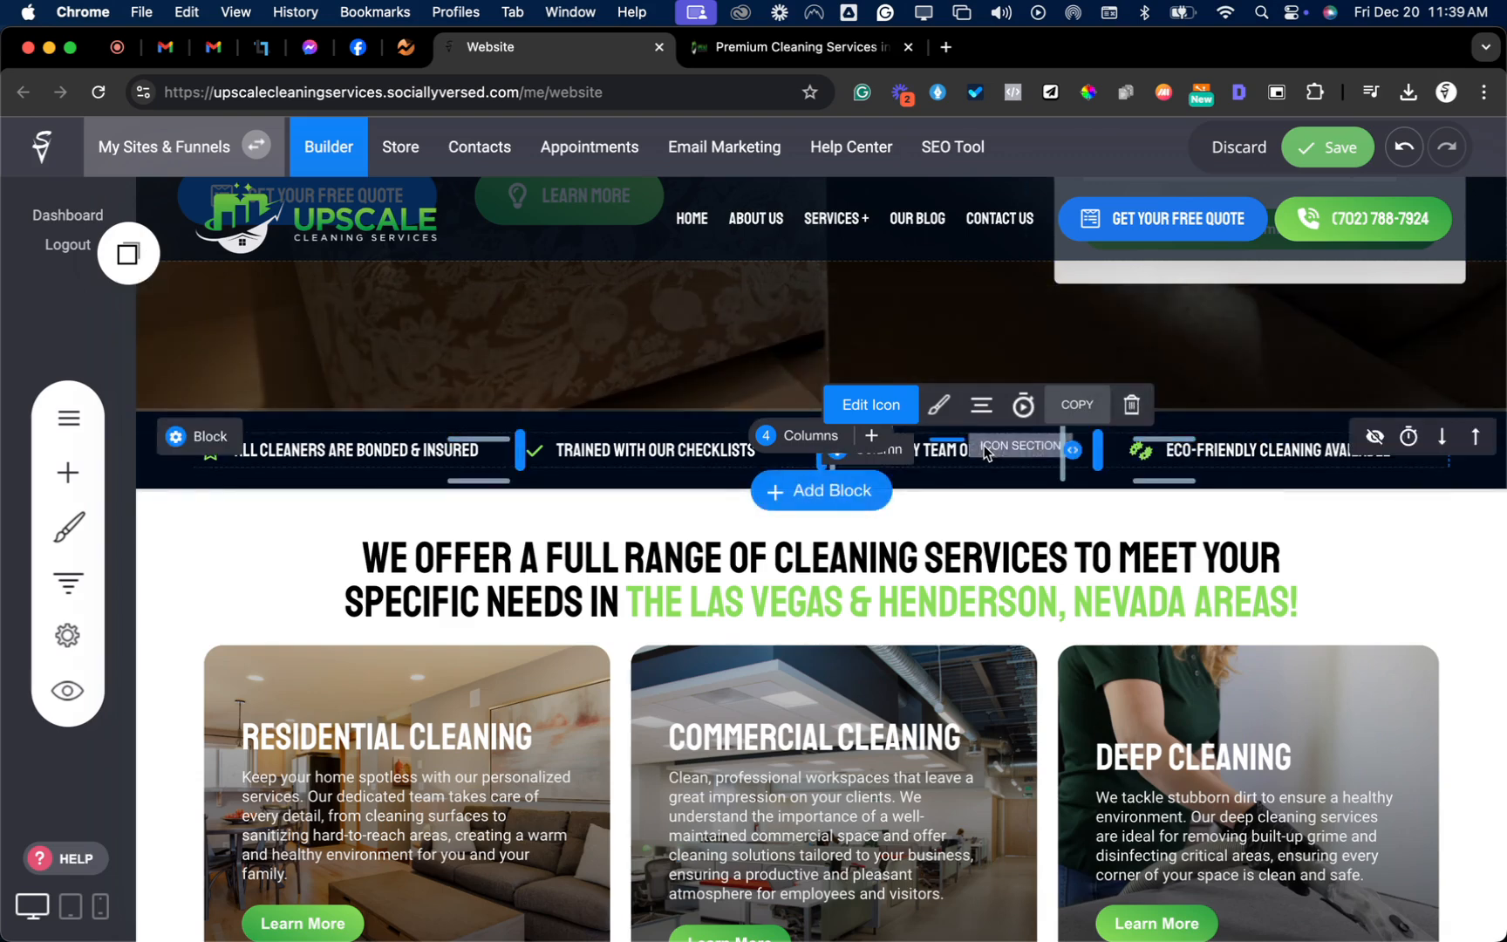
{"action": "triple_click", "coordinate": [945, 459]}
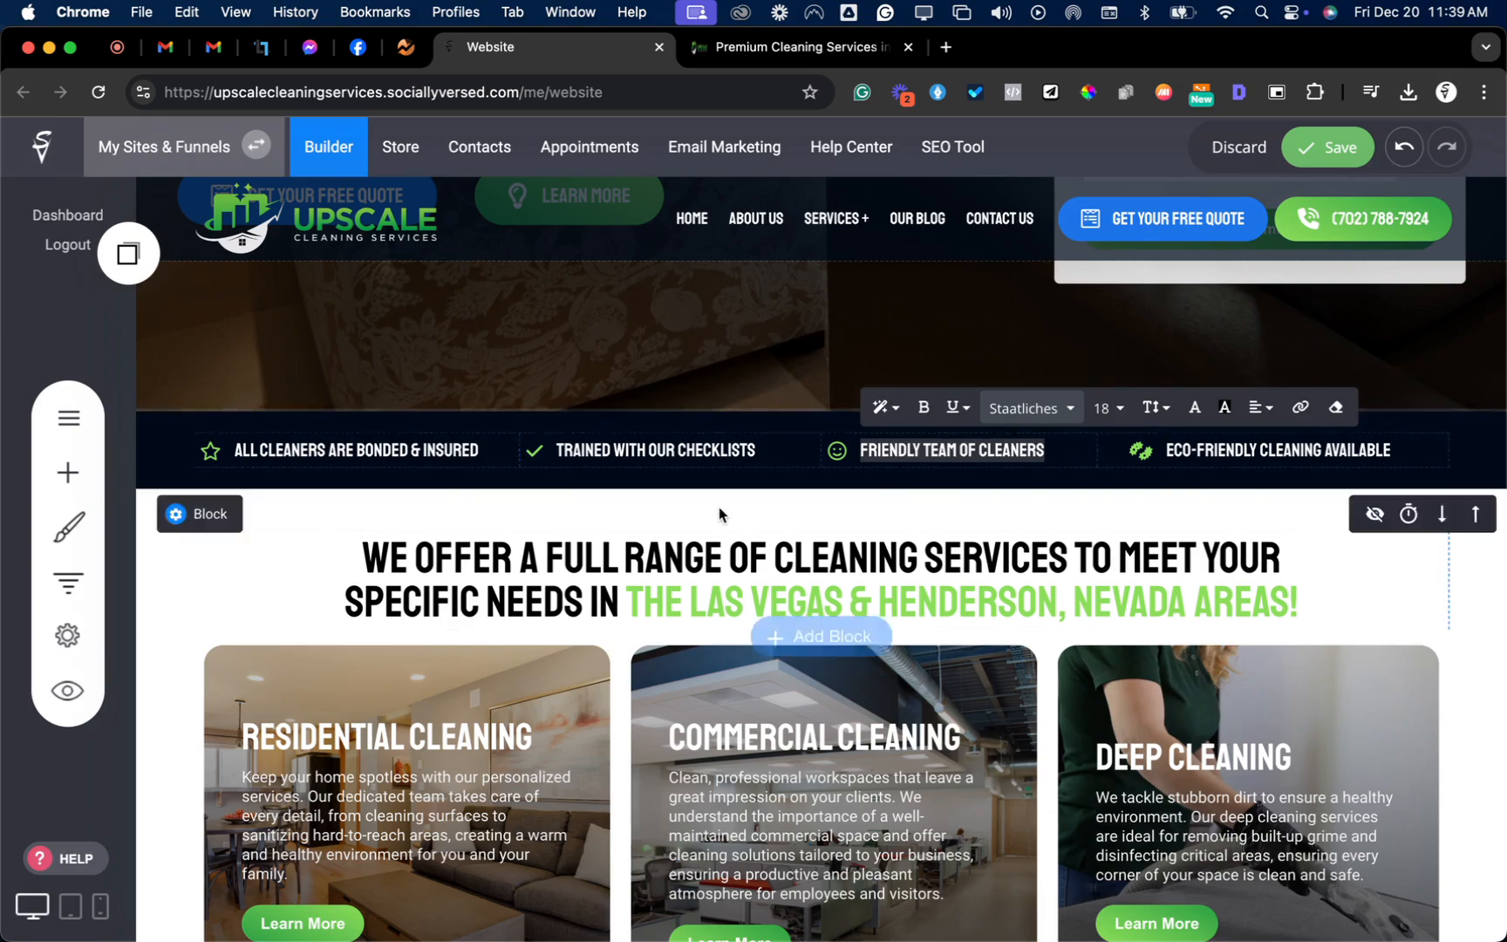
- Hide the "Recent News & Announcements" block on the home page from the live site
{"action": "scroll", "coordinate": [719, 506], "scroll_direction": "down", "scroll_amount": 15}
{"action": "scroll", "coordinate": [719, 511], "scroll_direction": "down", "scroll_amount": 4}
{"action": "scroll", "coordinate": [718, 506], "scroll_direction": "up", "scroll_amount": 10}
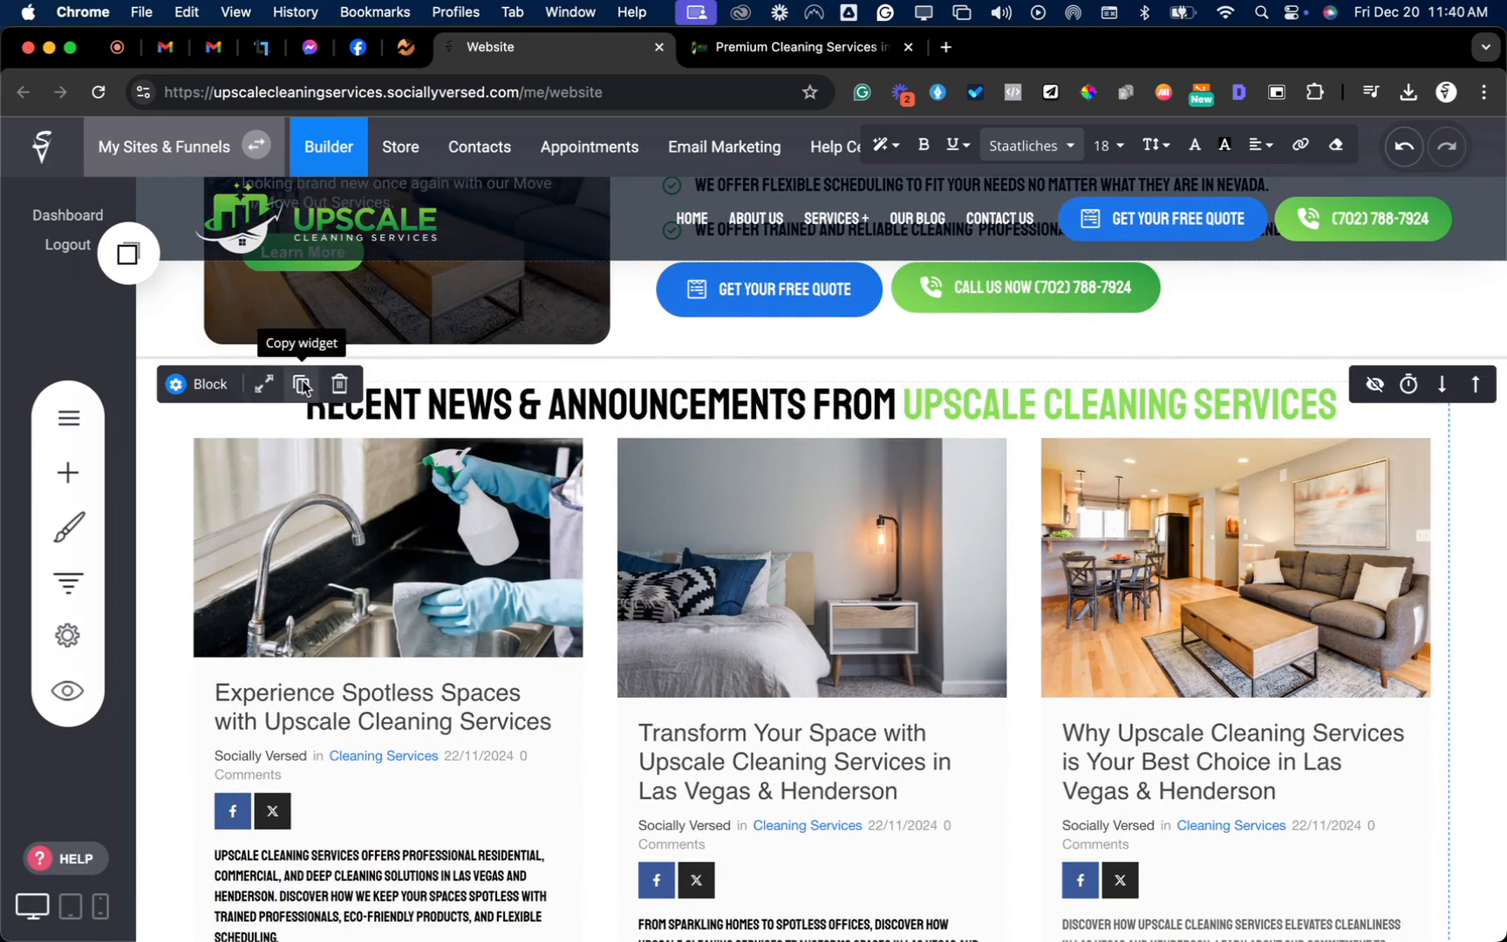
{"action": "left_click", "coordinate": [304, 386]}
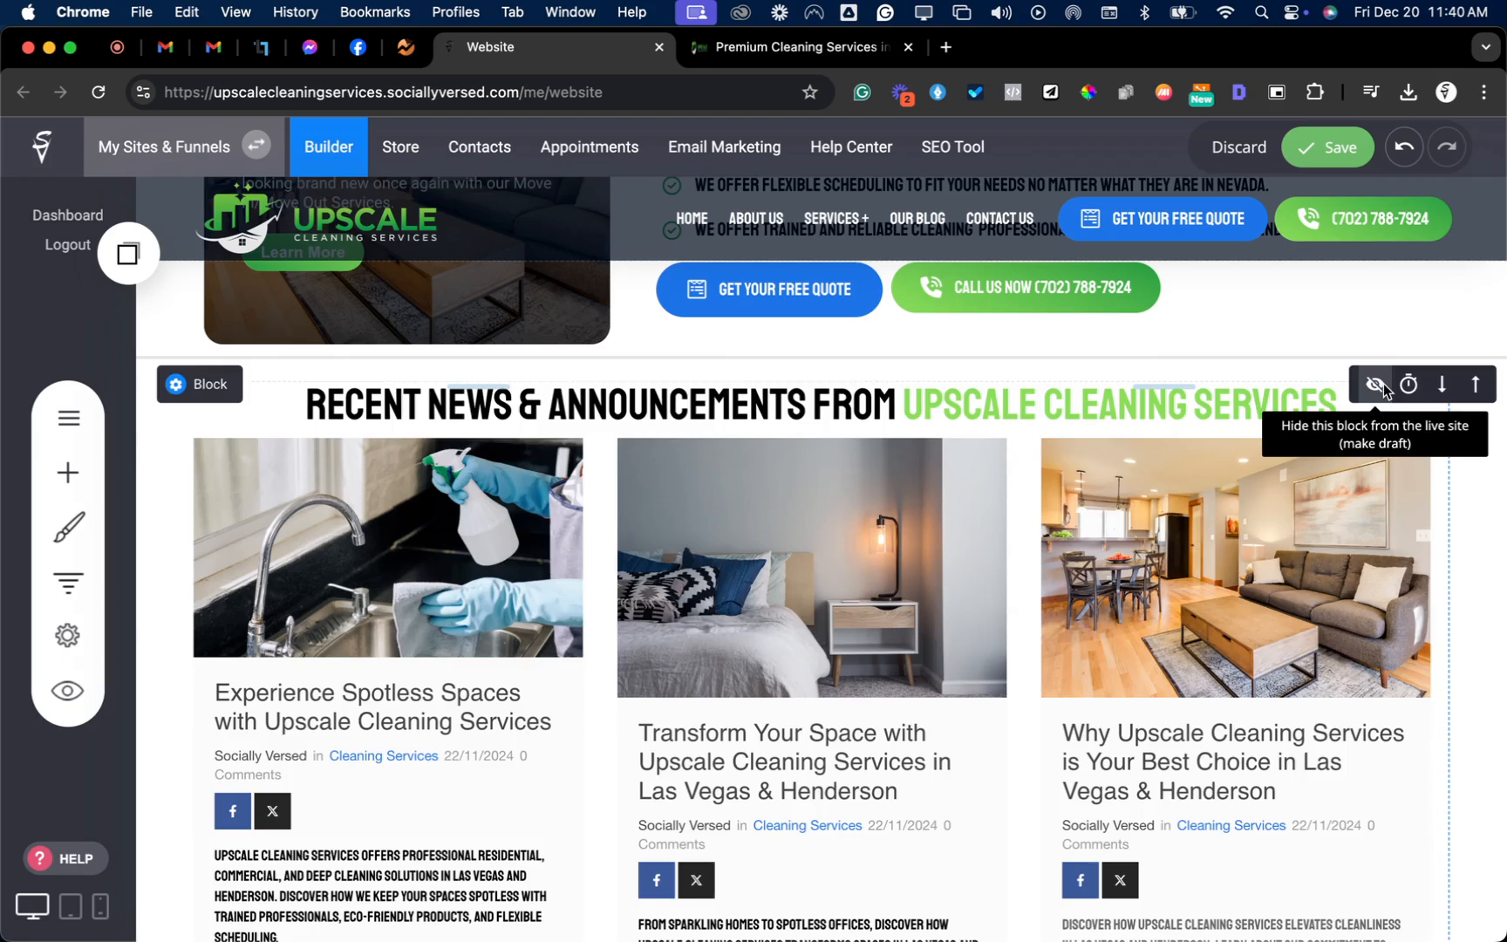
{"action": "left_click", "coordinate": [1379, 384]}
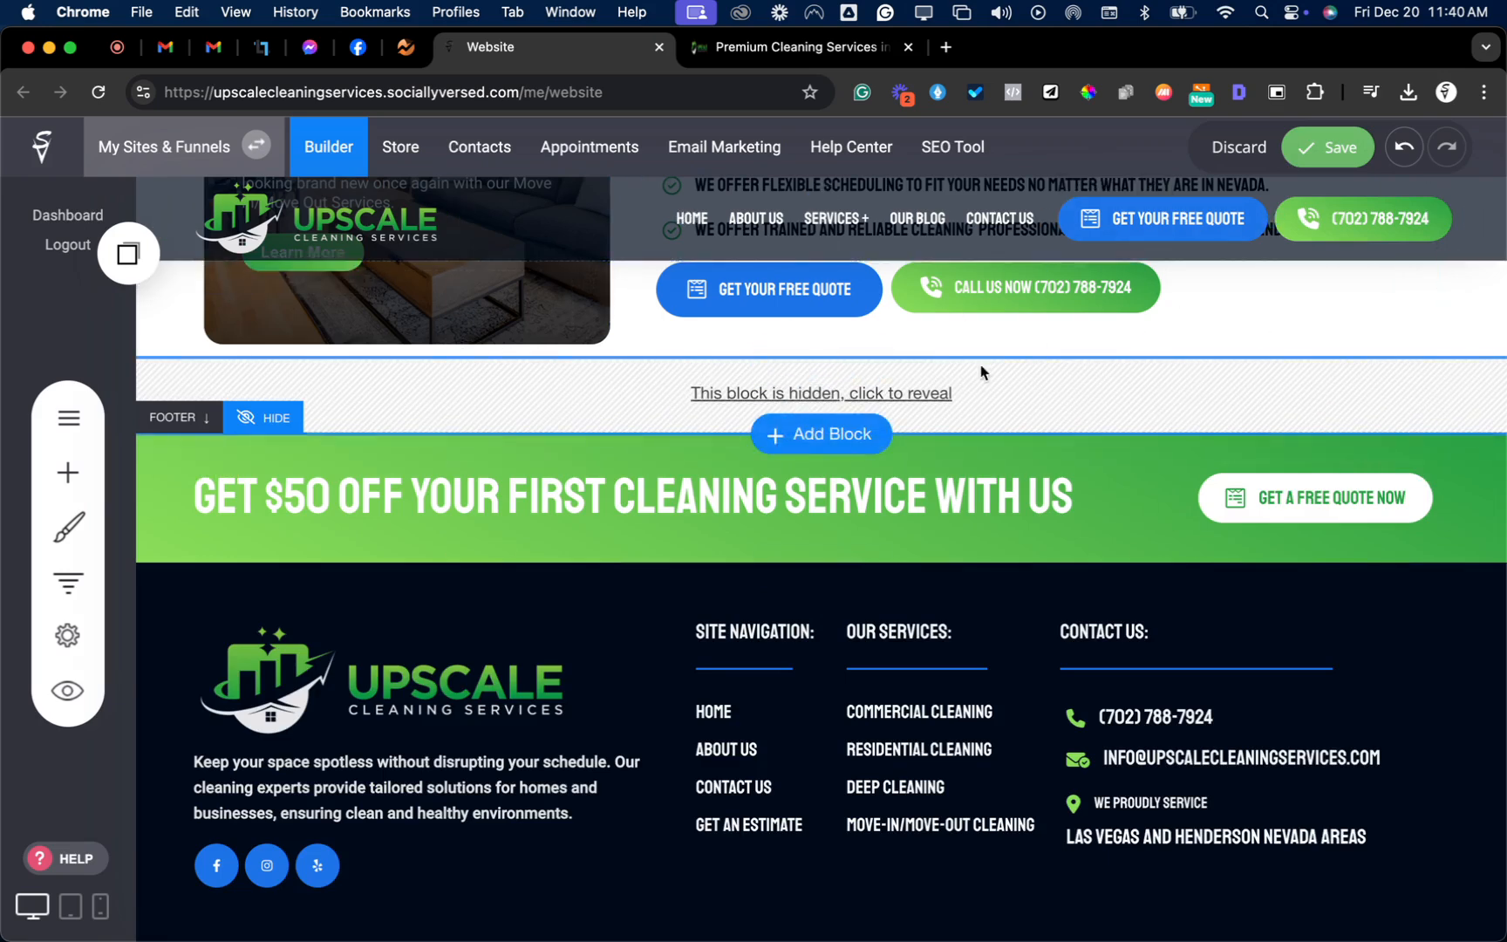
- Reveal the hidden news block, hide it again and save the home page
{"action": "left_click", "coordinate": [931, 396]}
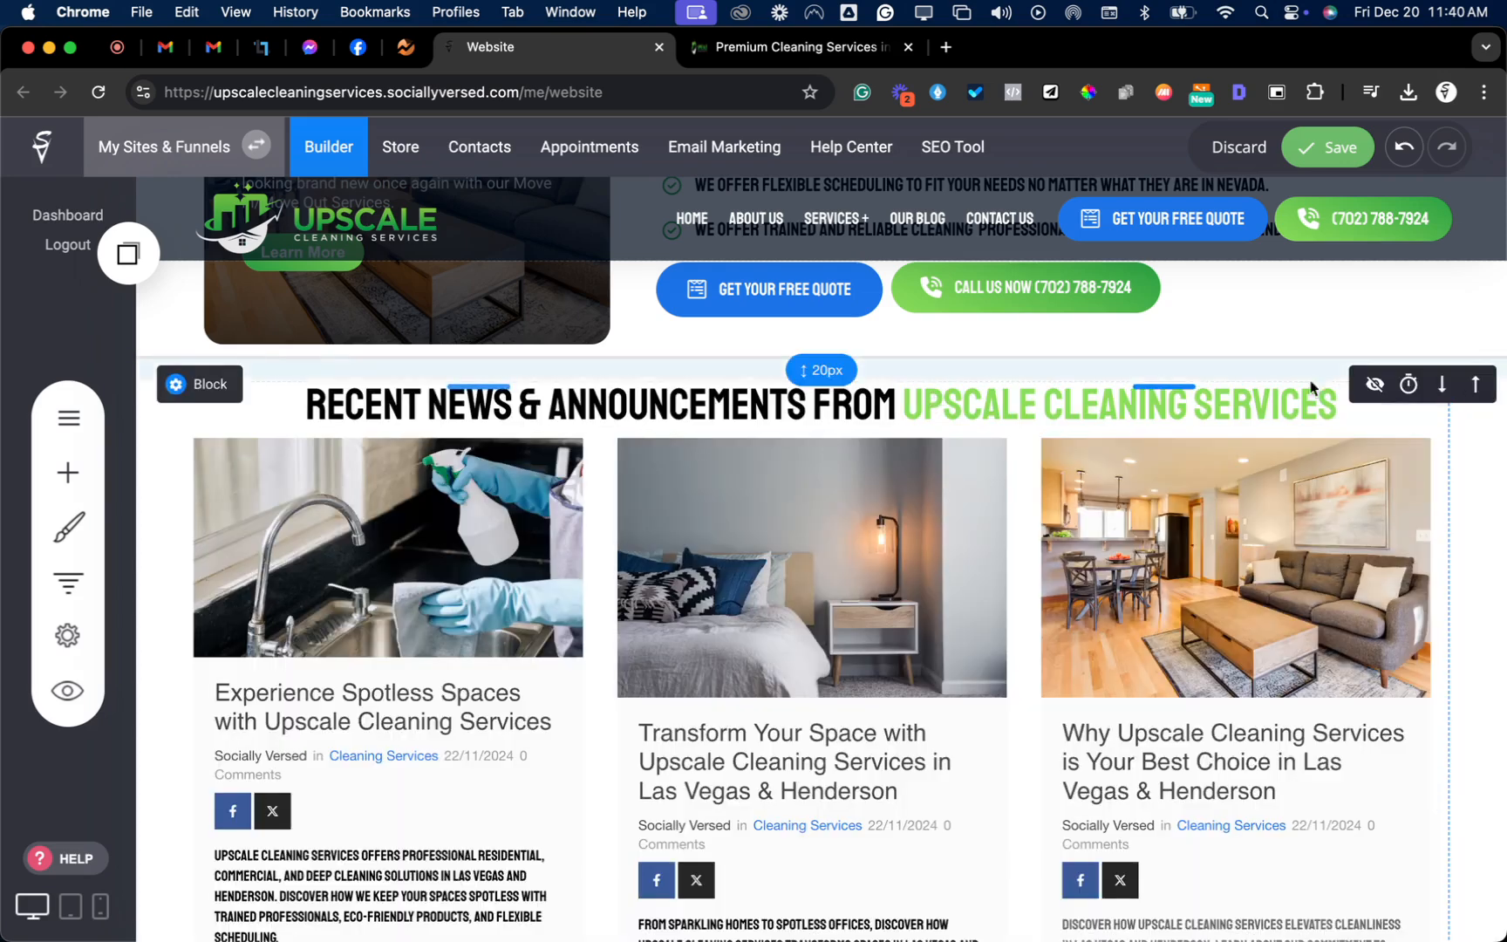
{"action": "left_click", "coordinate": [1376, 385]}
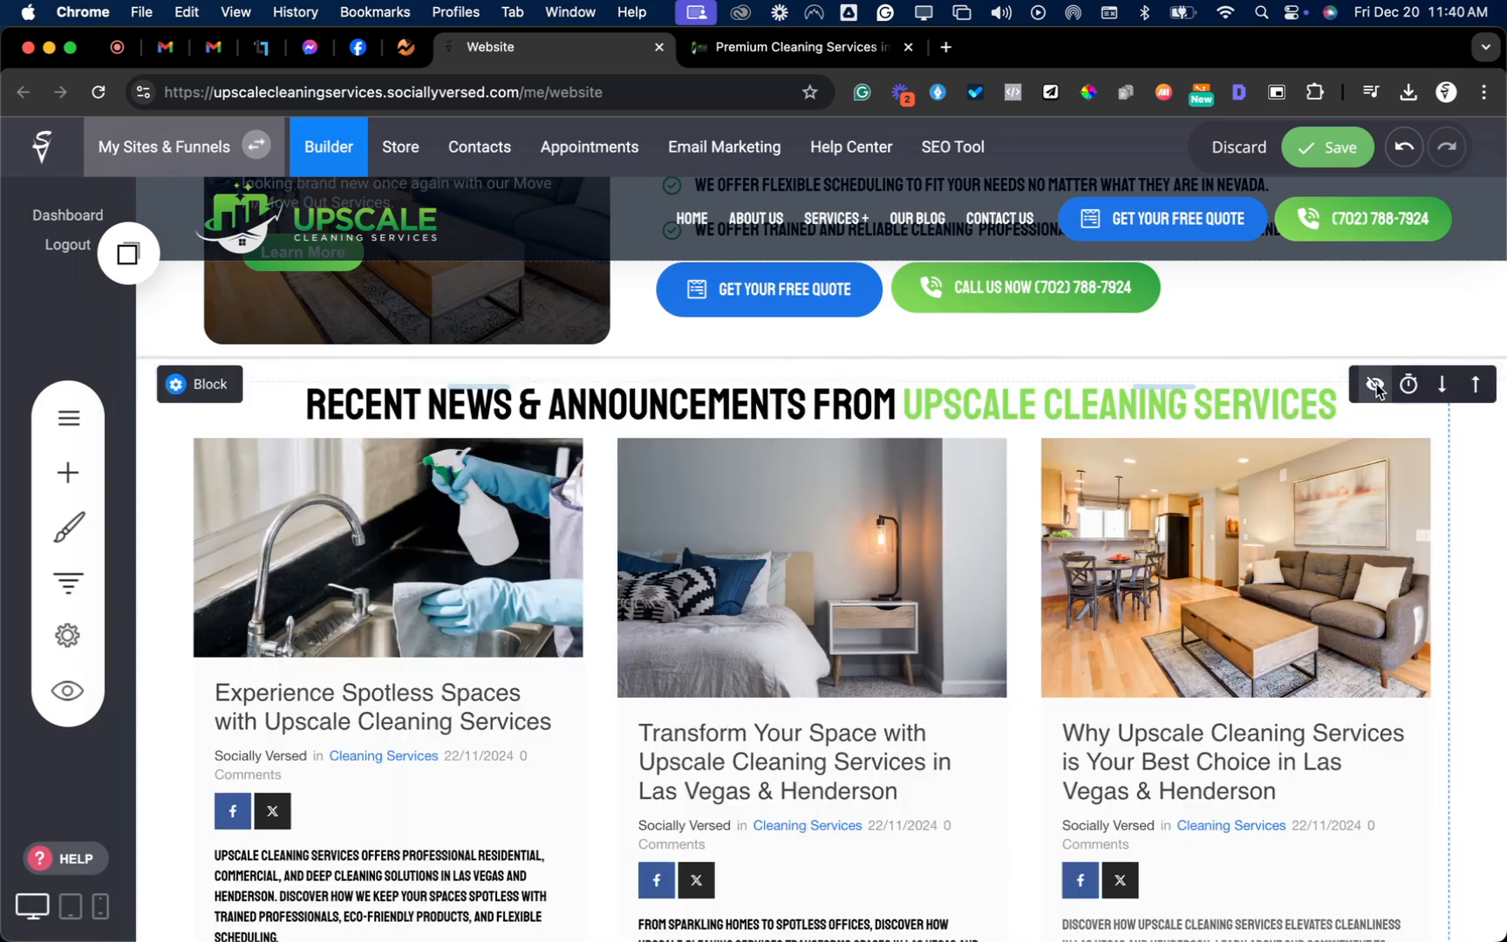
{"action": "left_click", "coordinate": [1374, 386]}
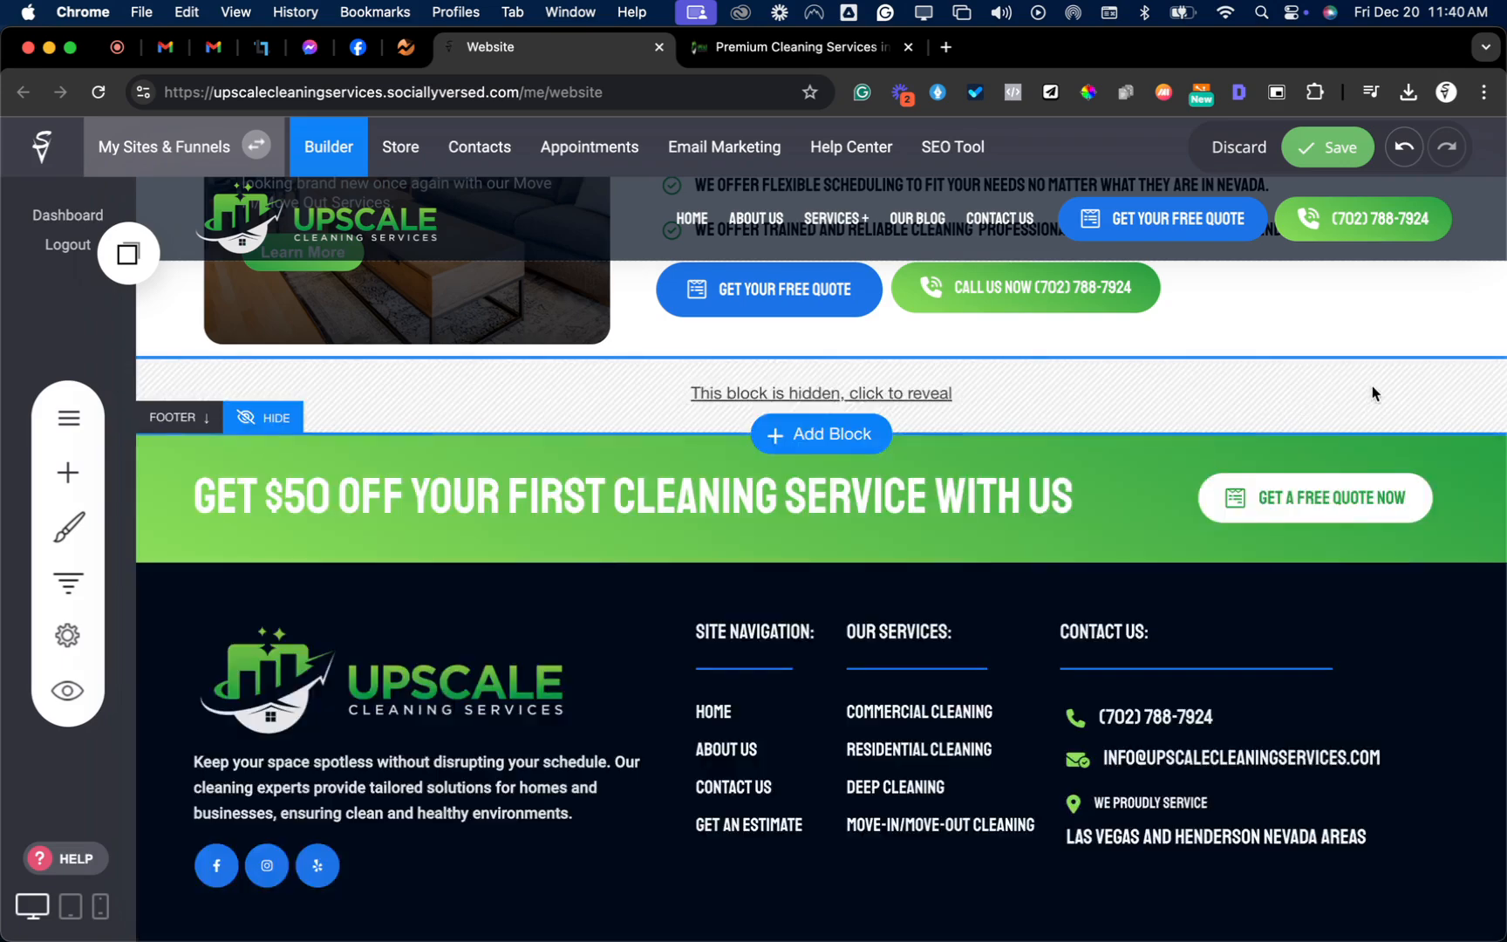
{"action": "left_click", "coordinate": [1305, 154]}
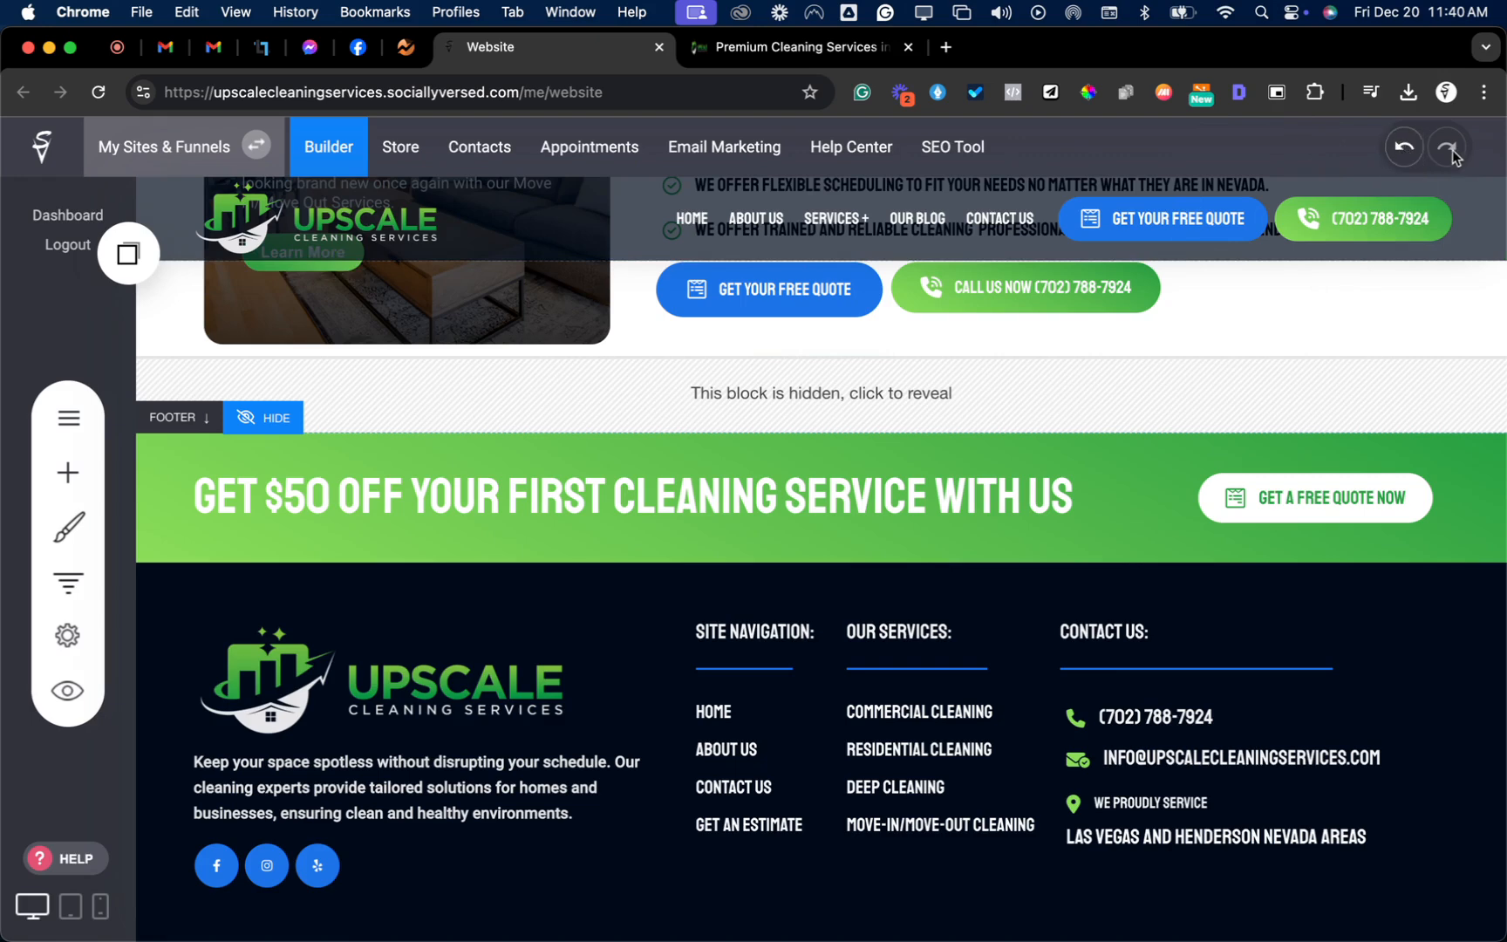
- Undo hiding the news block, make it hidden once more and save the page again
{"action": "left_click", "coordinate": [1402, 149]}
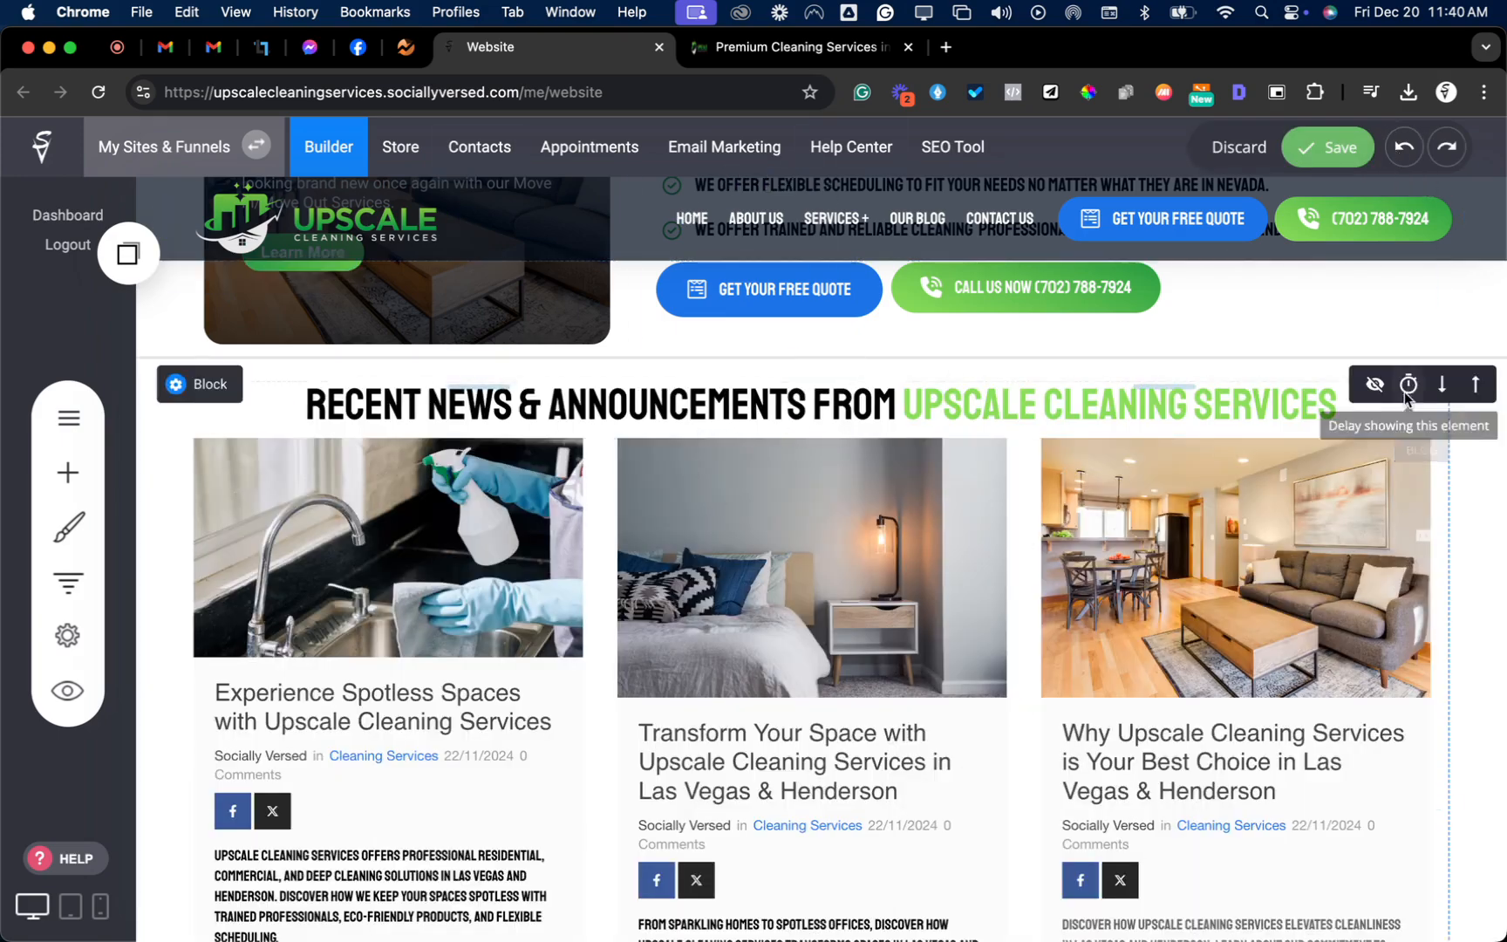
{"action": "left_click", "coordinate": [1374, 384]}
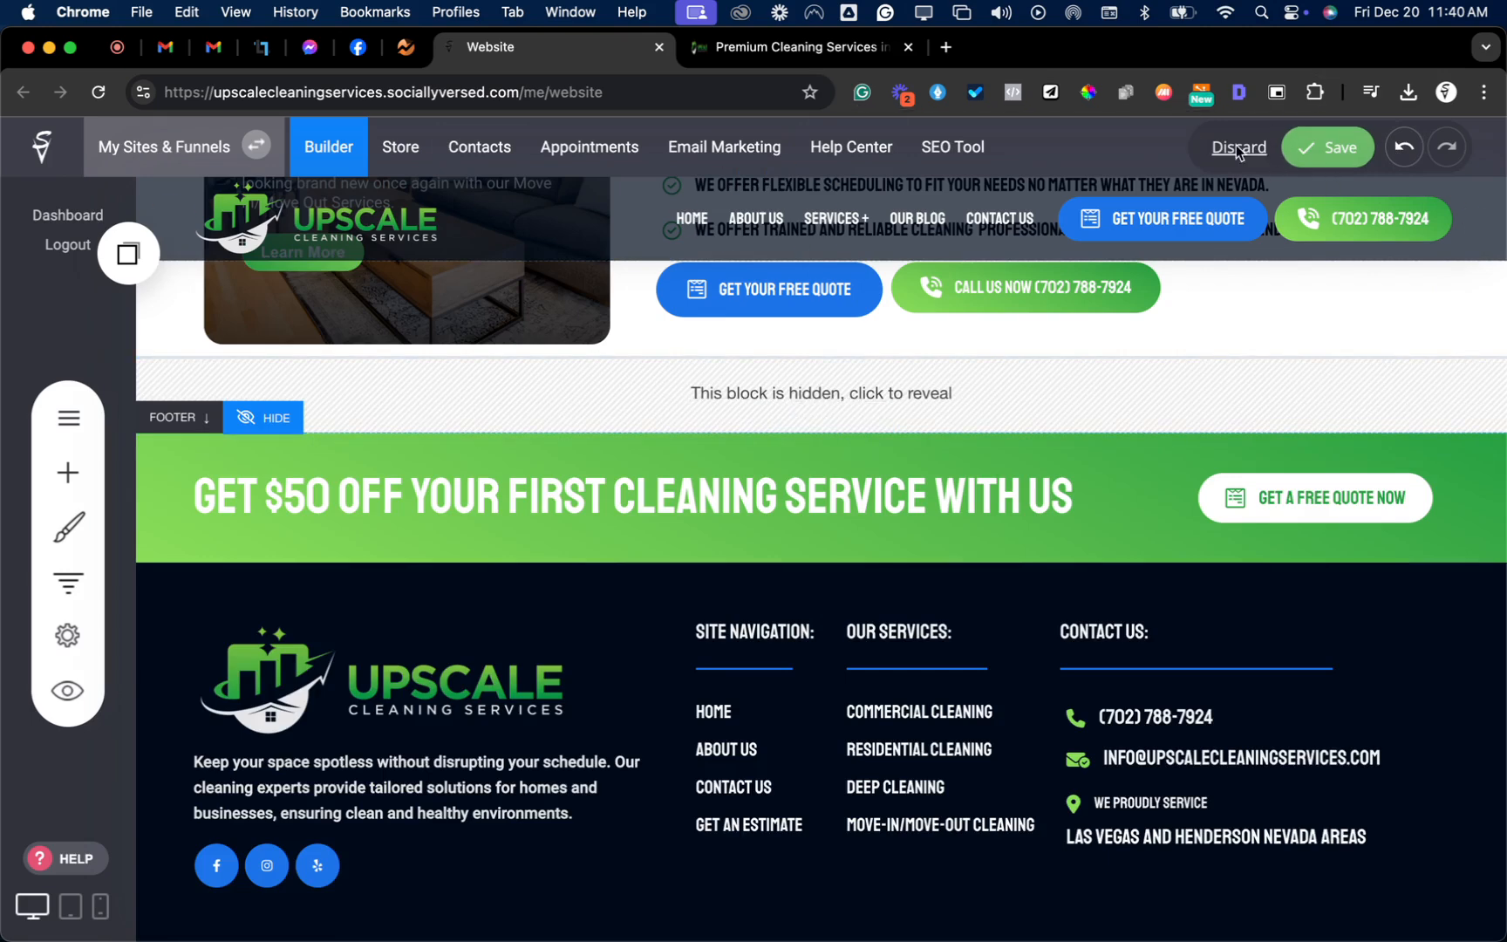
{"action": "left_click", "coordinate": [1334, 148]}
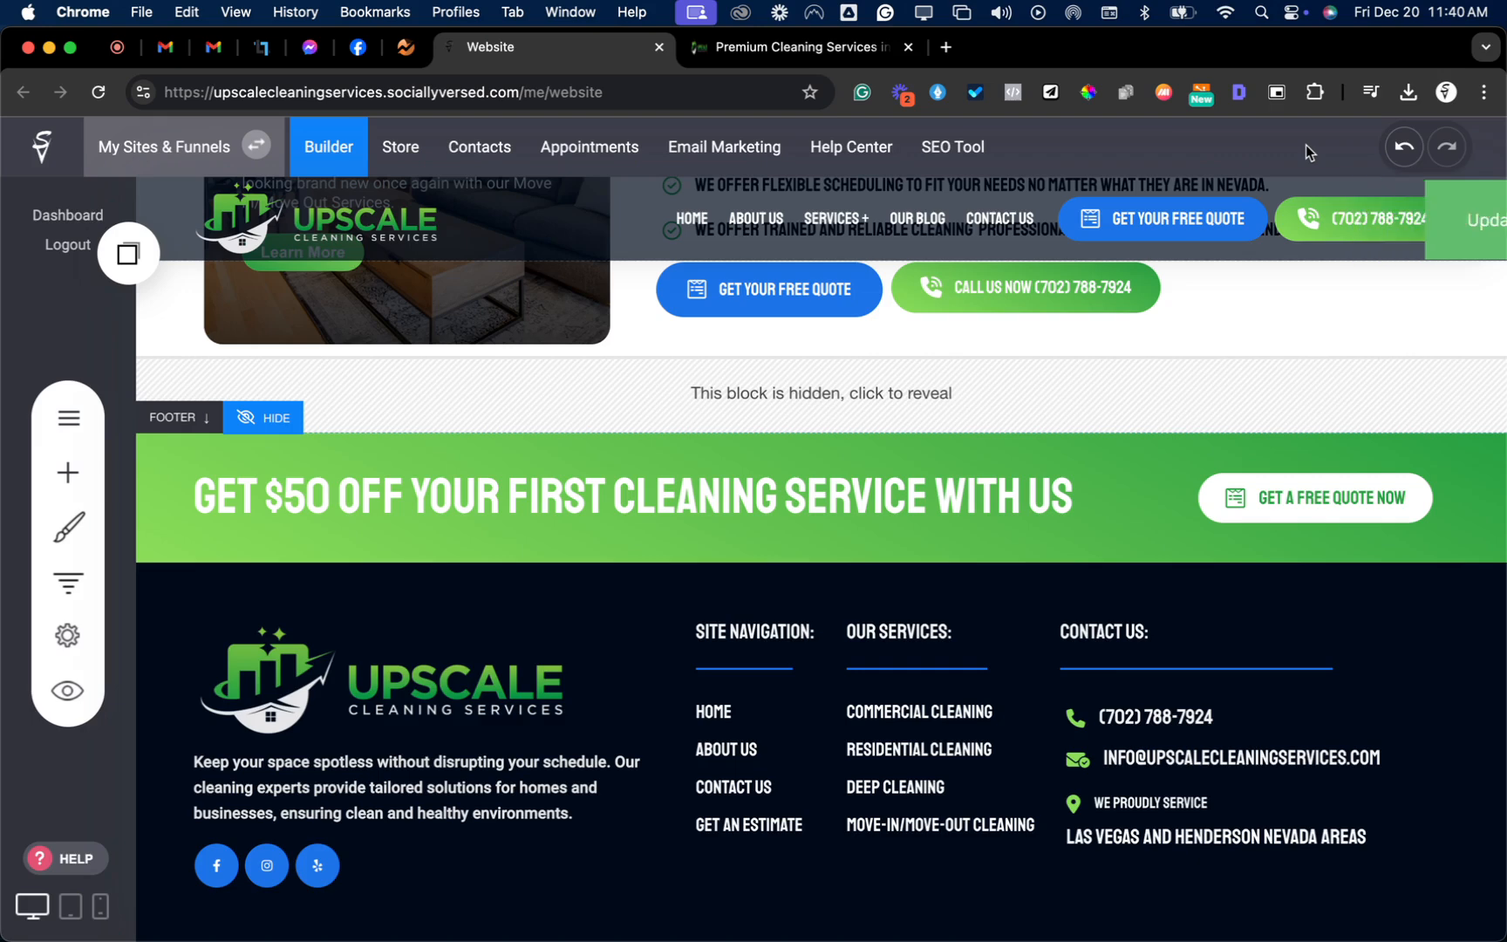
- Open the Residential Cleaning page for editing from the site's page list and close the list
{"action": "mouse_move", "coordinate": [660, 449]}
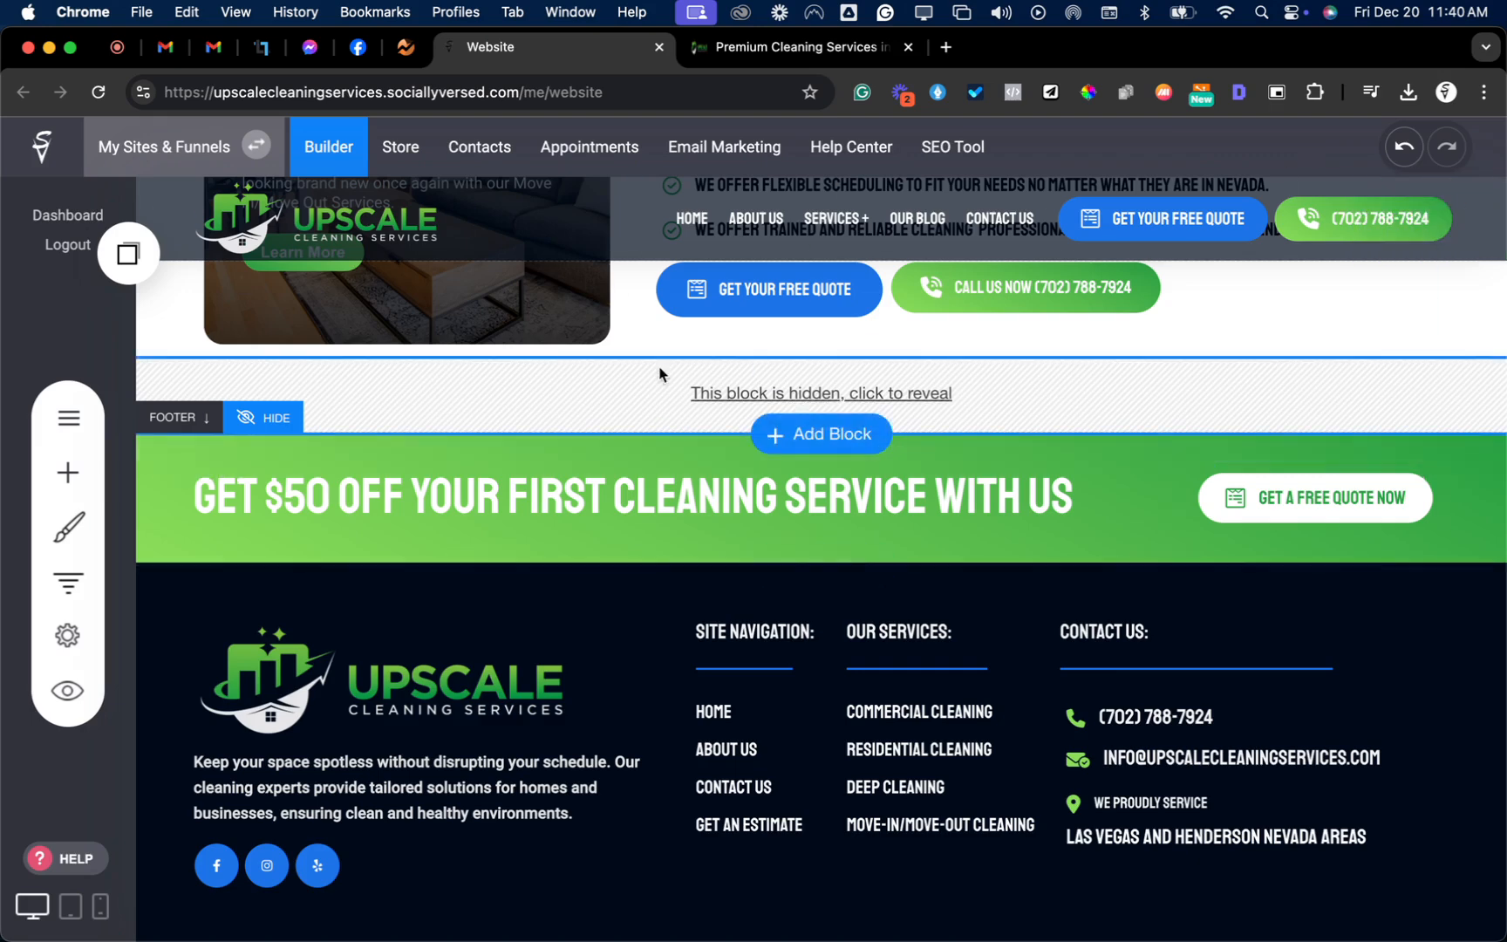
{"action": "scroll", "coordinate": [660, 375], "scroll_direction": "up", "scroll_amount": 5}
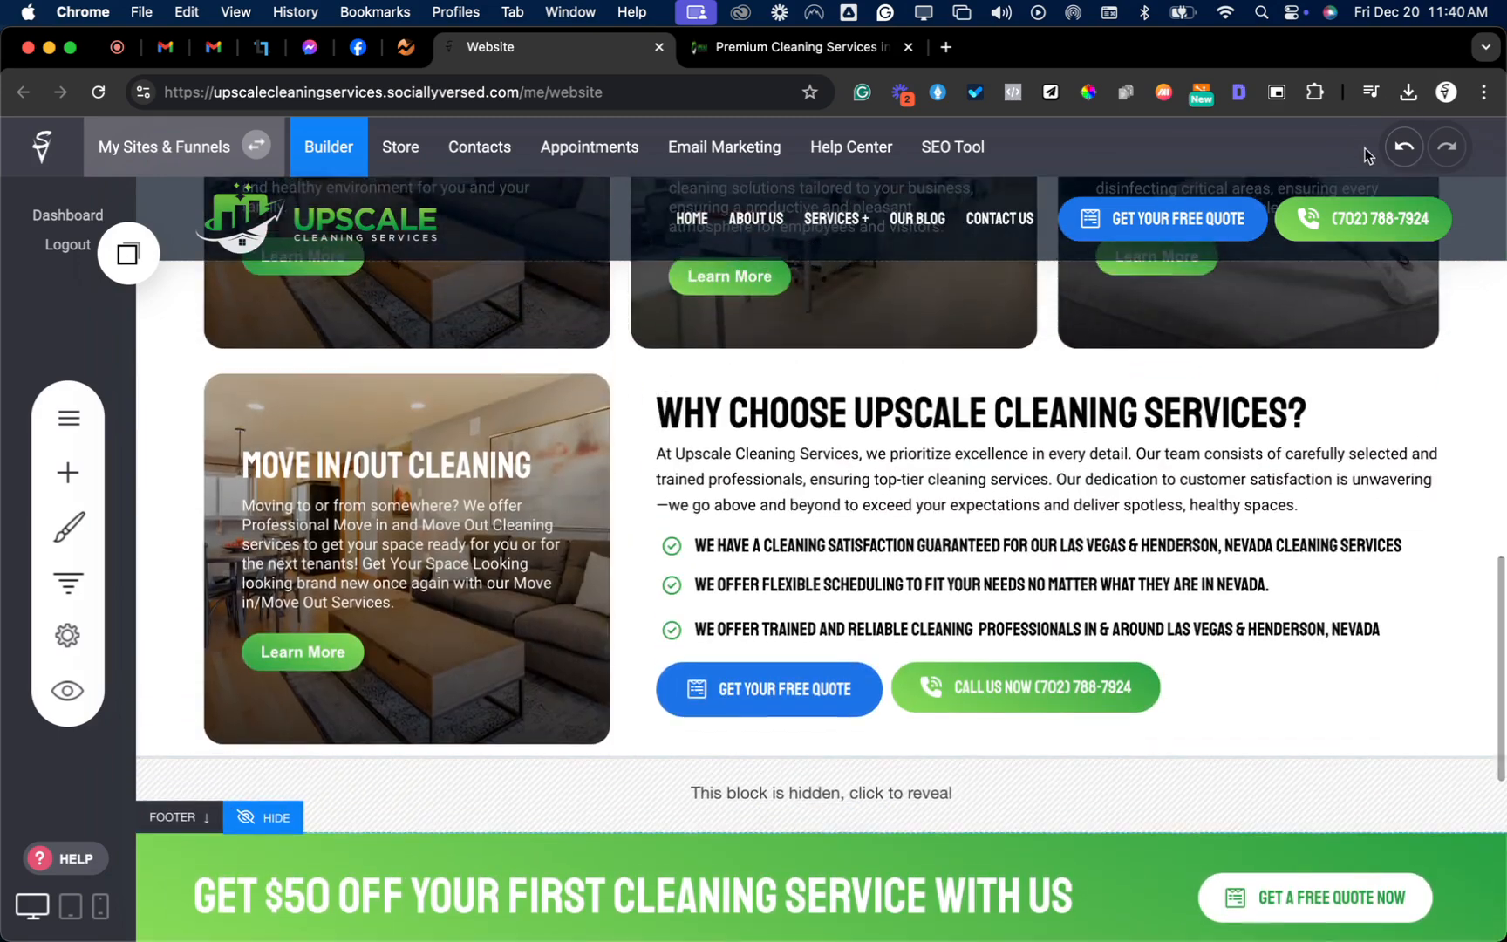
{"action": "left_click", "coordinate": [57, 418]}
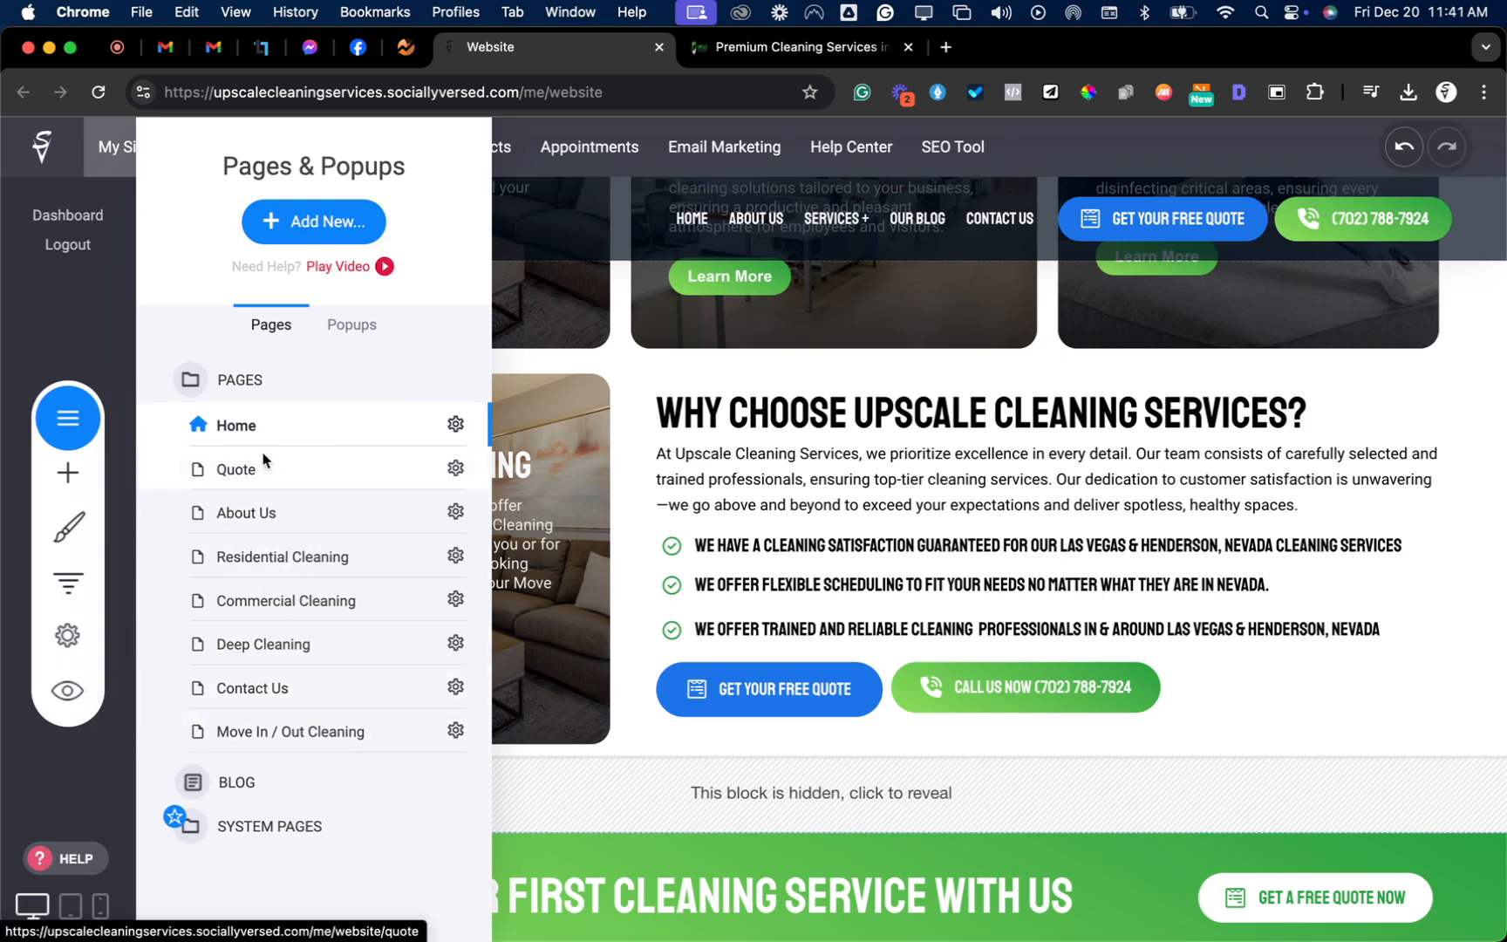
{"action": "left_click", "coordinate": [668, 426]}
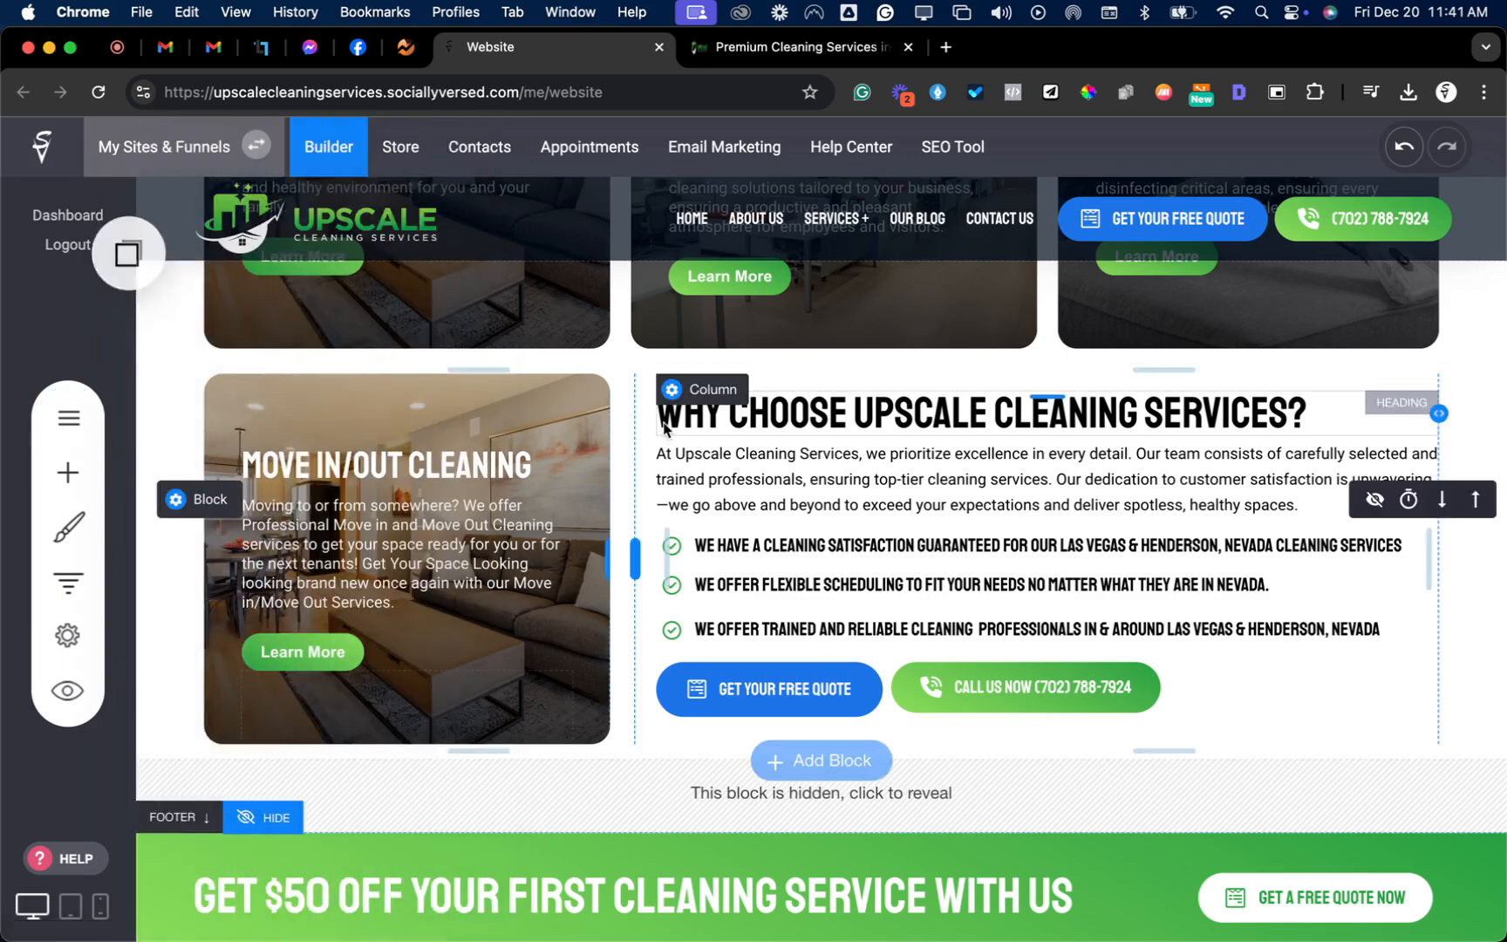
{"action": "left_click", "coordinate": [68, 417]}
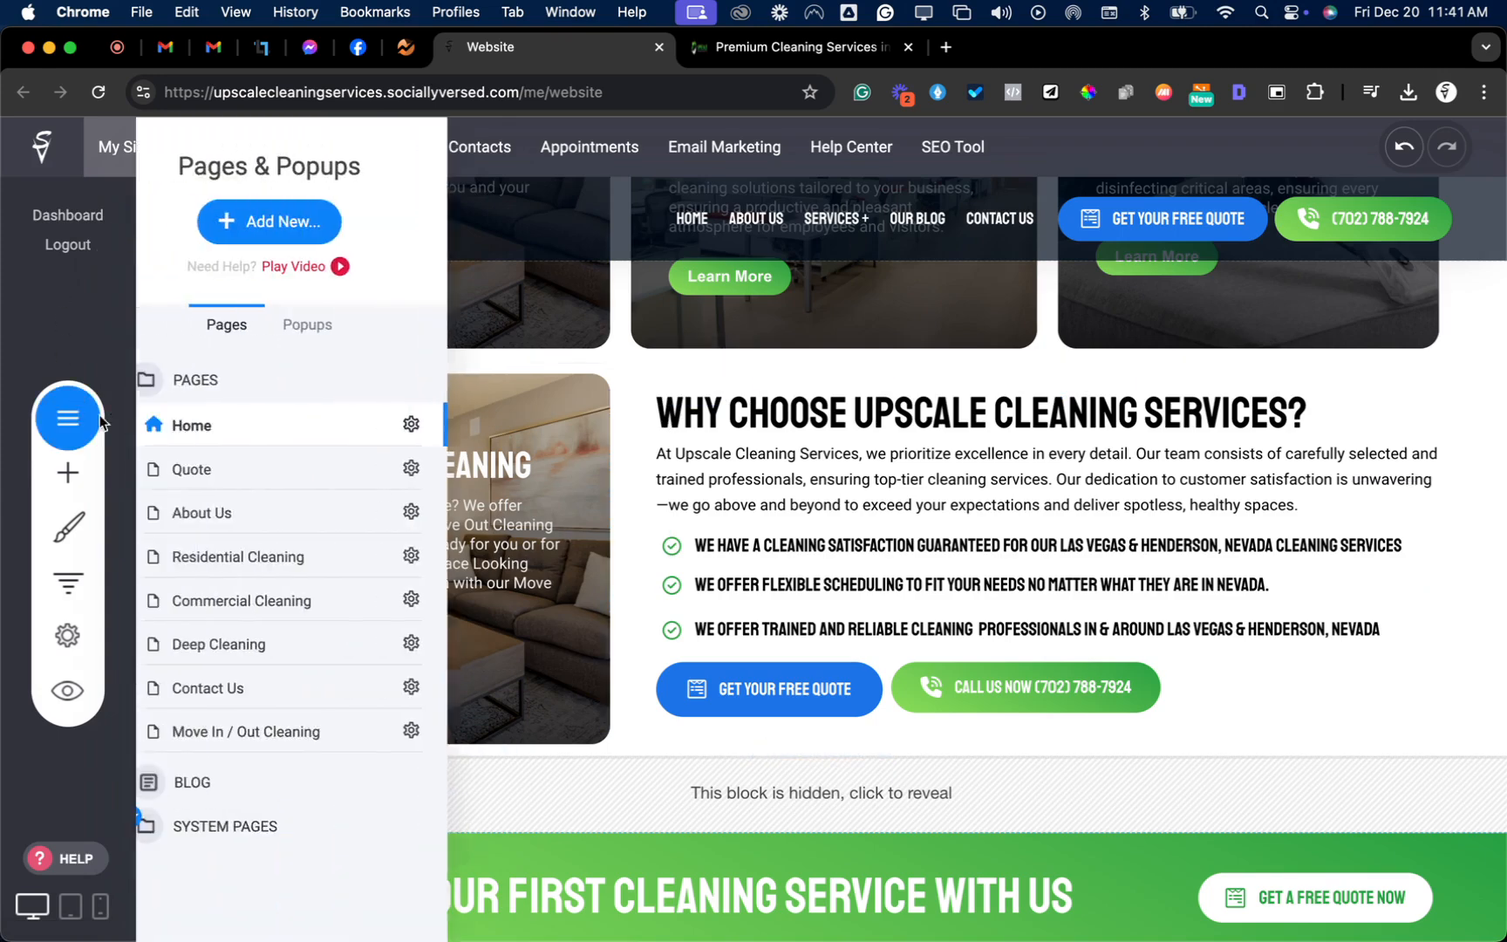
{"action": "left_click", "coordinate": [300, 560]}
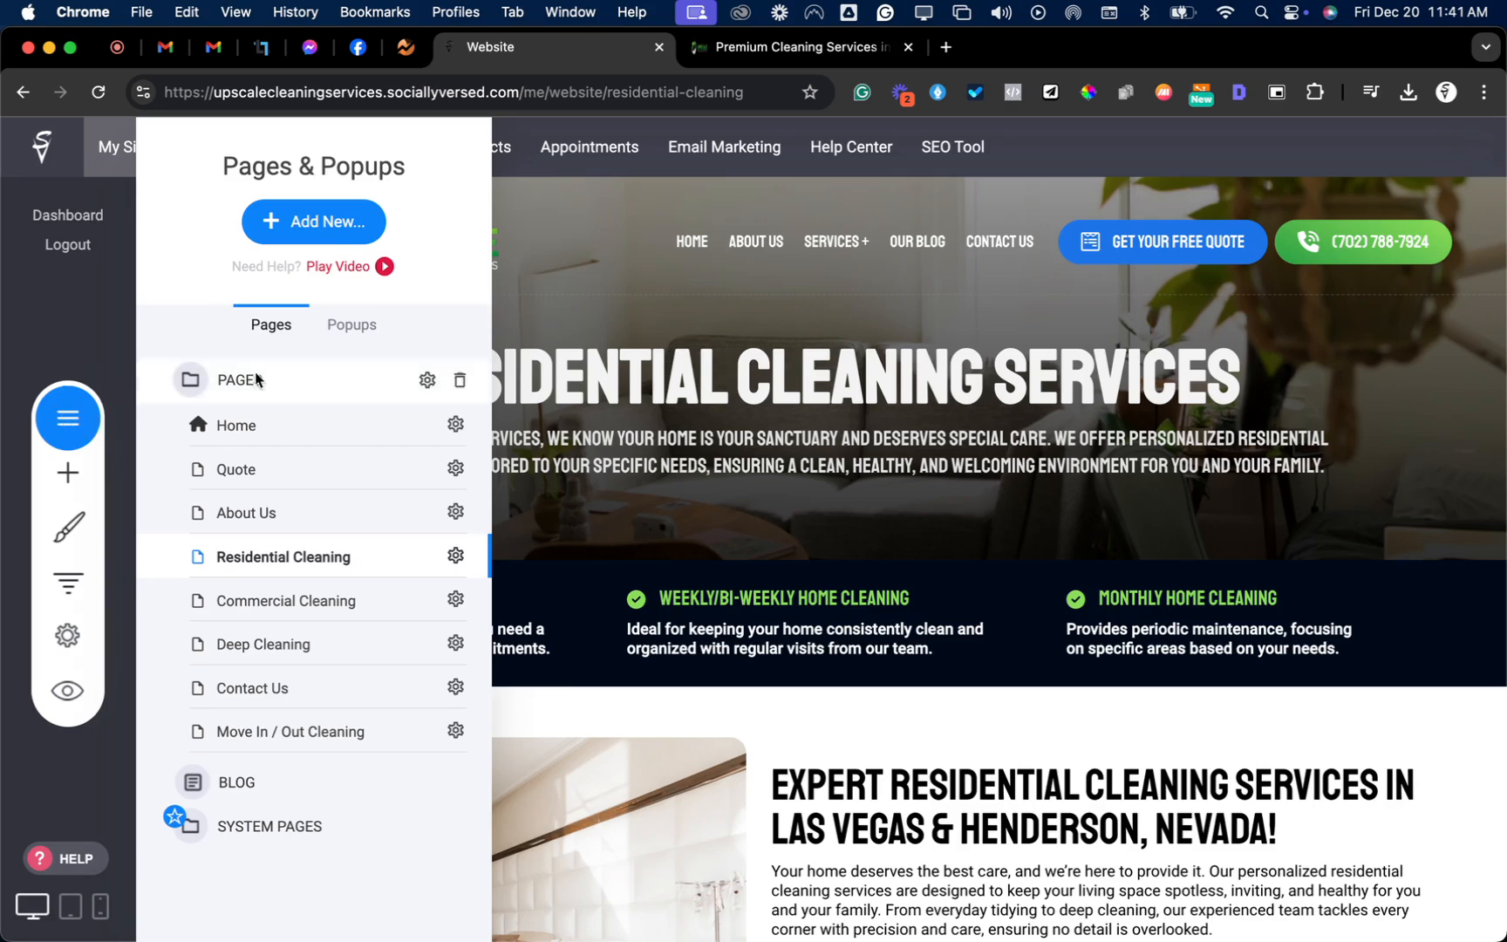
{"action": "left_click", "coordinate": [776, 364]}
- Hide the "Recent News & Announcements" block on the Residential Cleaning page from the live site
{"action": "scroll", "coordinate": [770, 616], "scroll_direction": "down", "scroll_amount": 5}
{"action": "scroll", "coordinate": [771, 616], "scroll_direction": "down", "scroll_amount": 15}
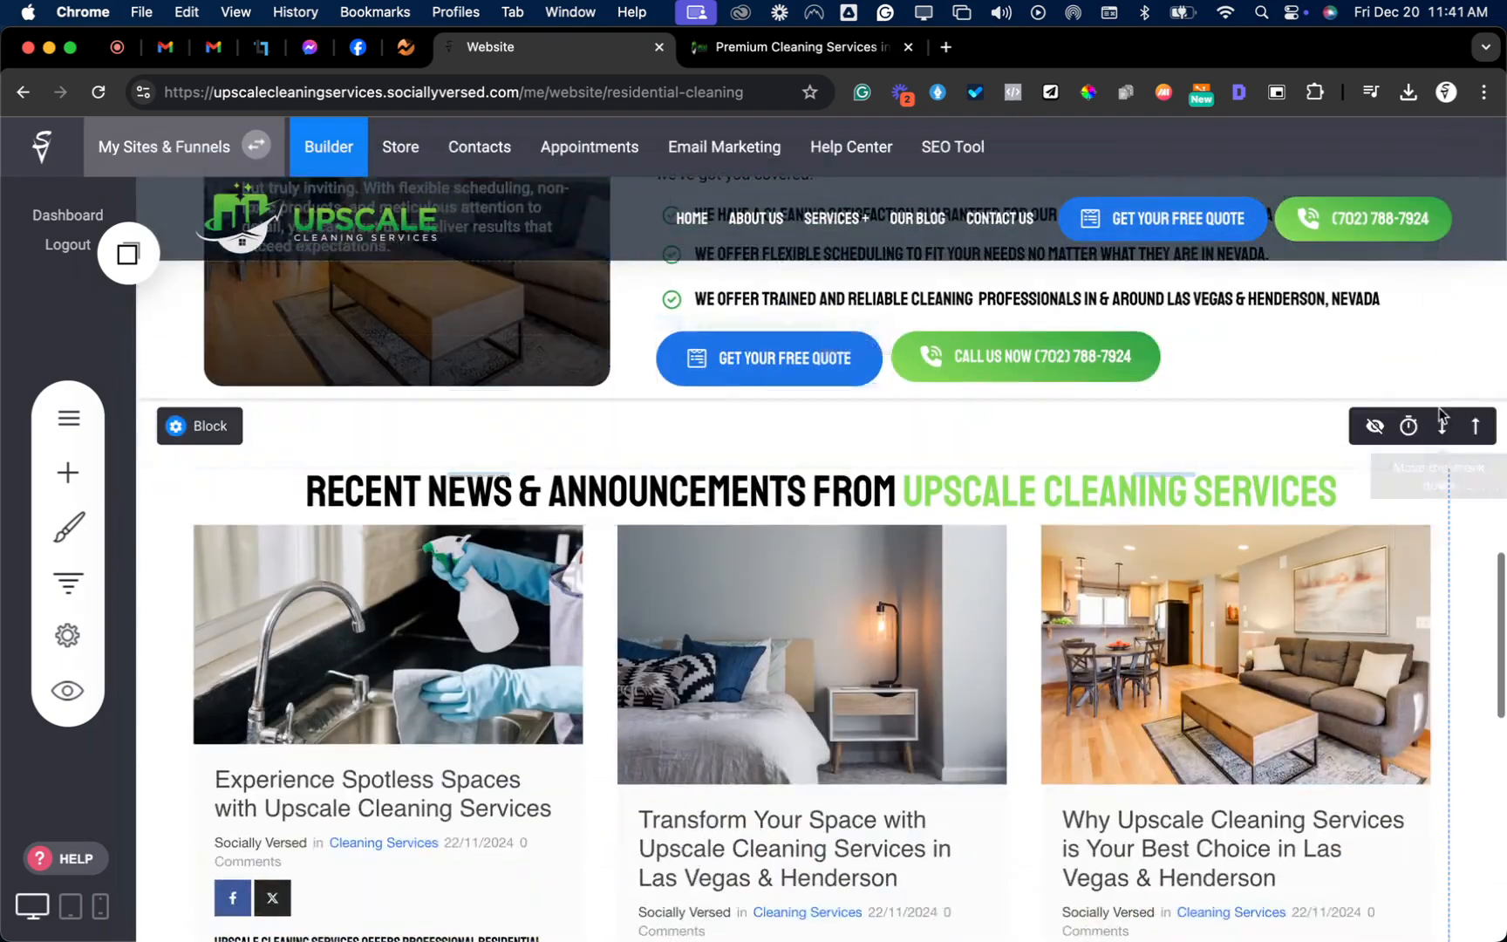
{"action": "left_click", "coordinate": [1376, 426]}
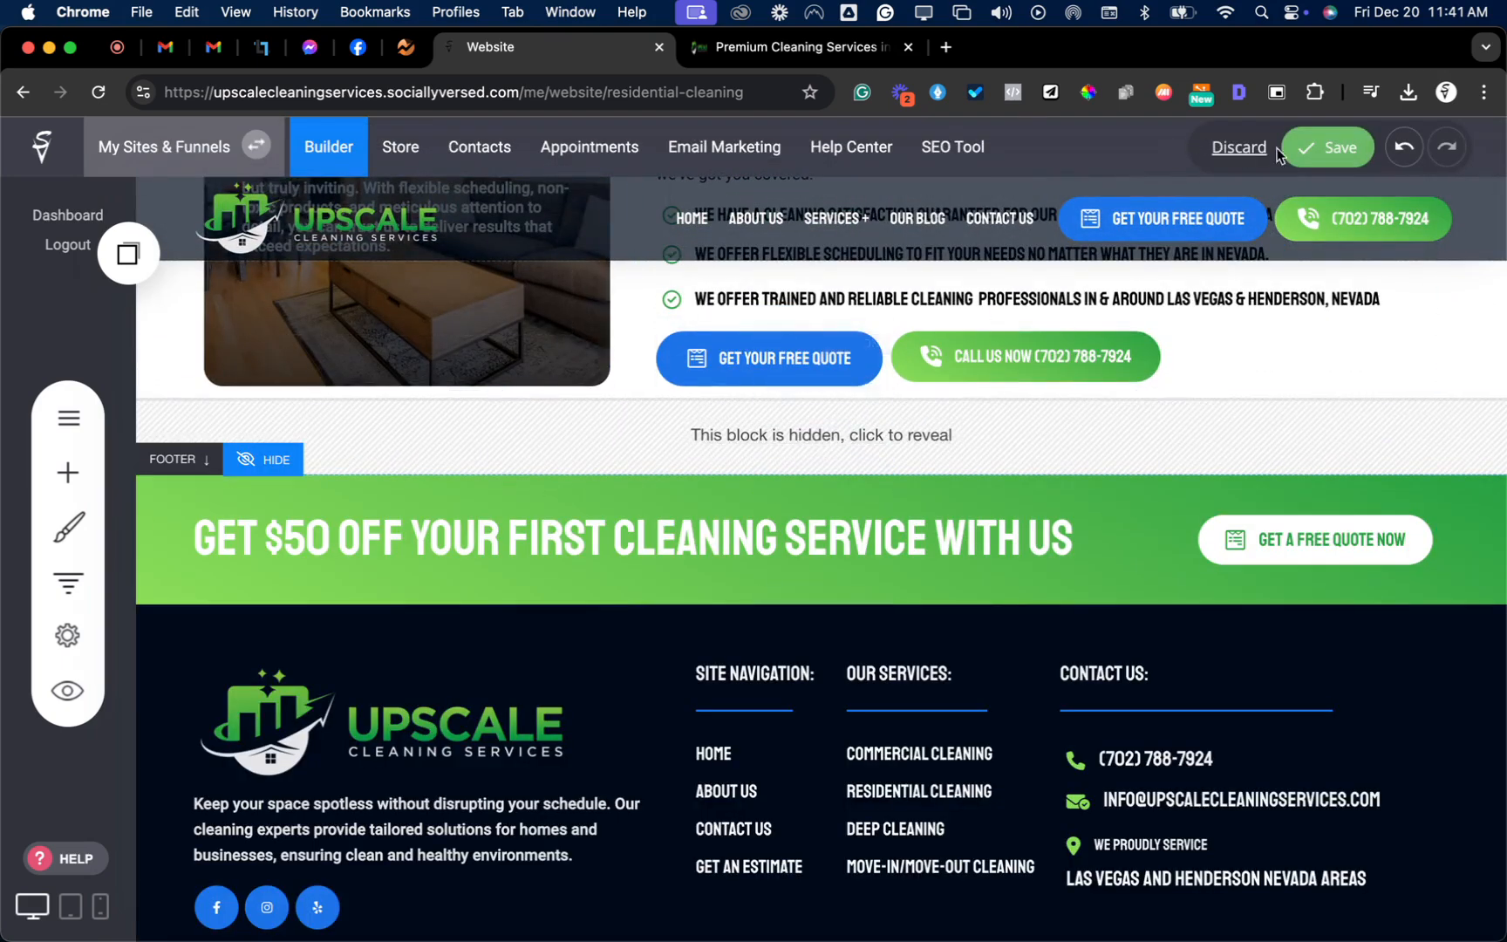
- Save the Residential Cleaning page and open the Commercial Cleaning page for editing
{"action": "left_click", "coordinate": [1308, 148]}
{"action": "scroll", "coordinate": [672, 751], "scroll_direction": "up", "scroll_amount": 15}
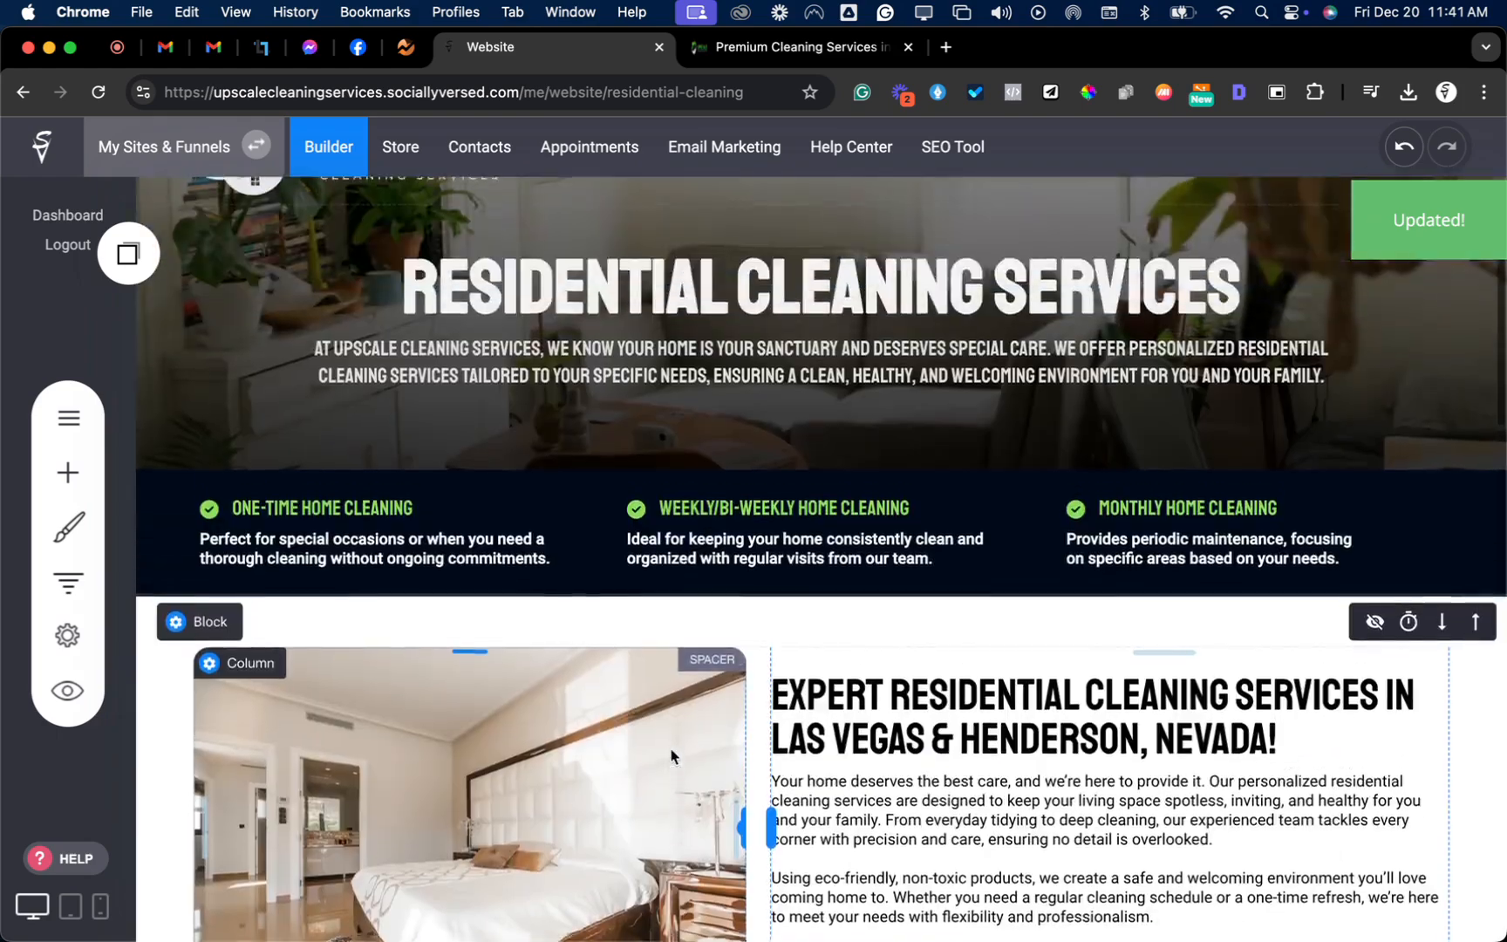
{"action": "left_click", "coordinate": [66, 397]}
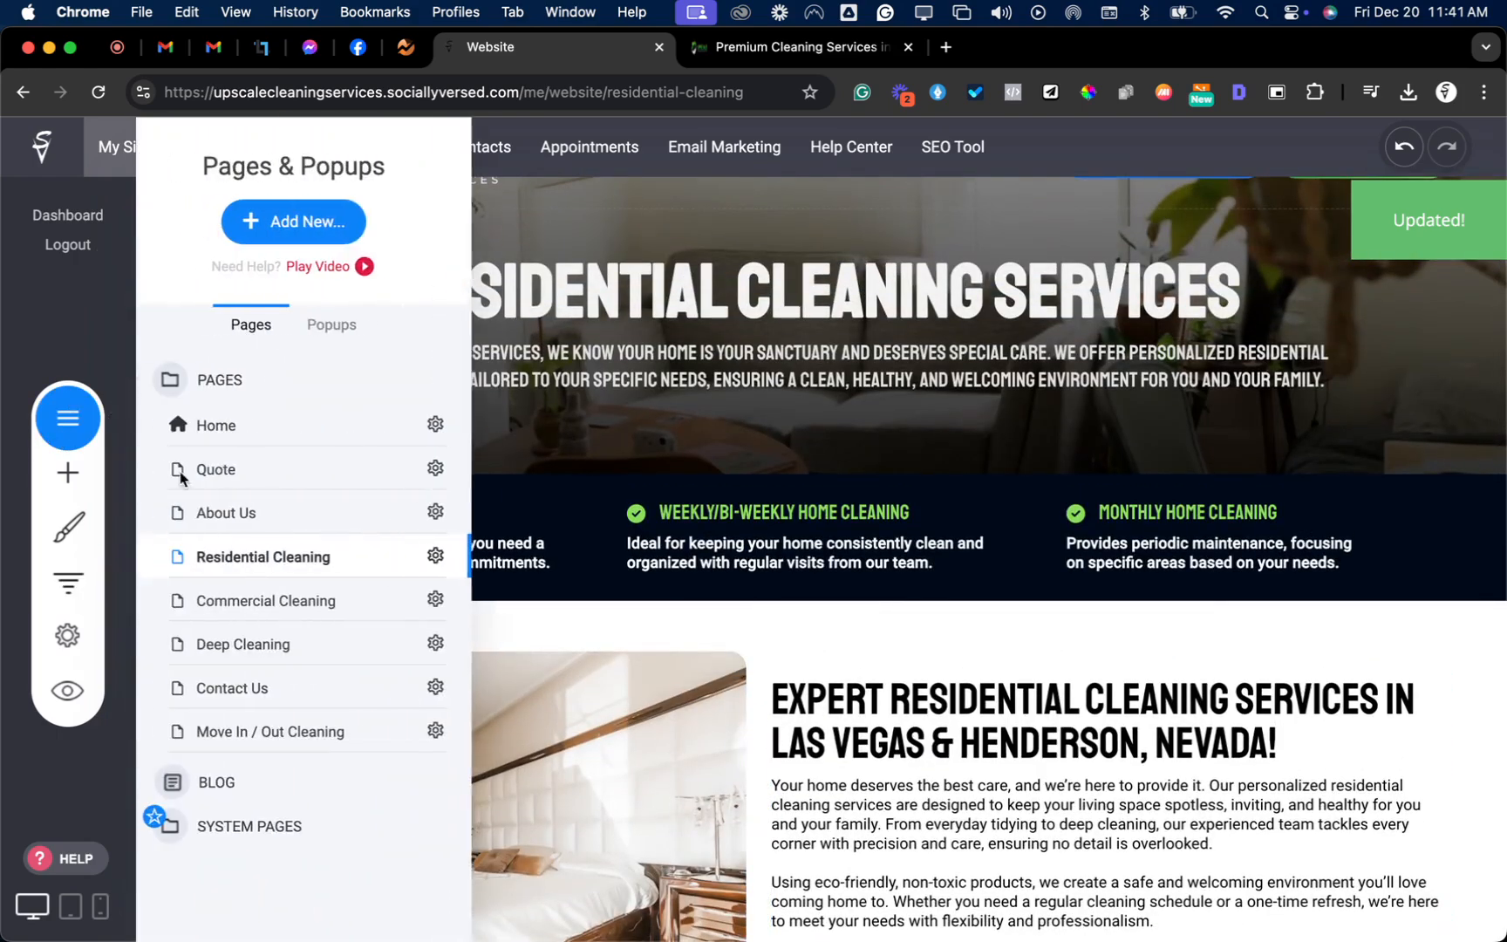
{"action": "left_click", "coordinate": [342, 600]}
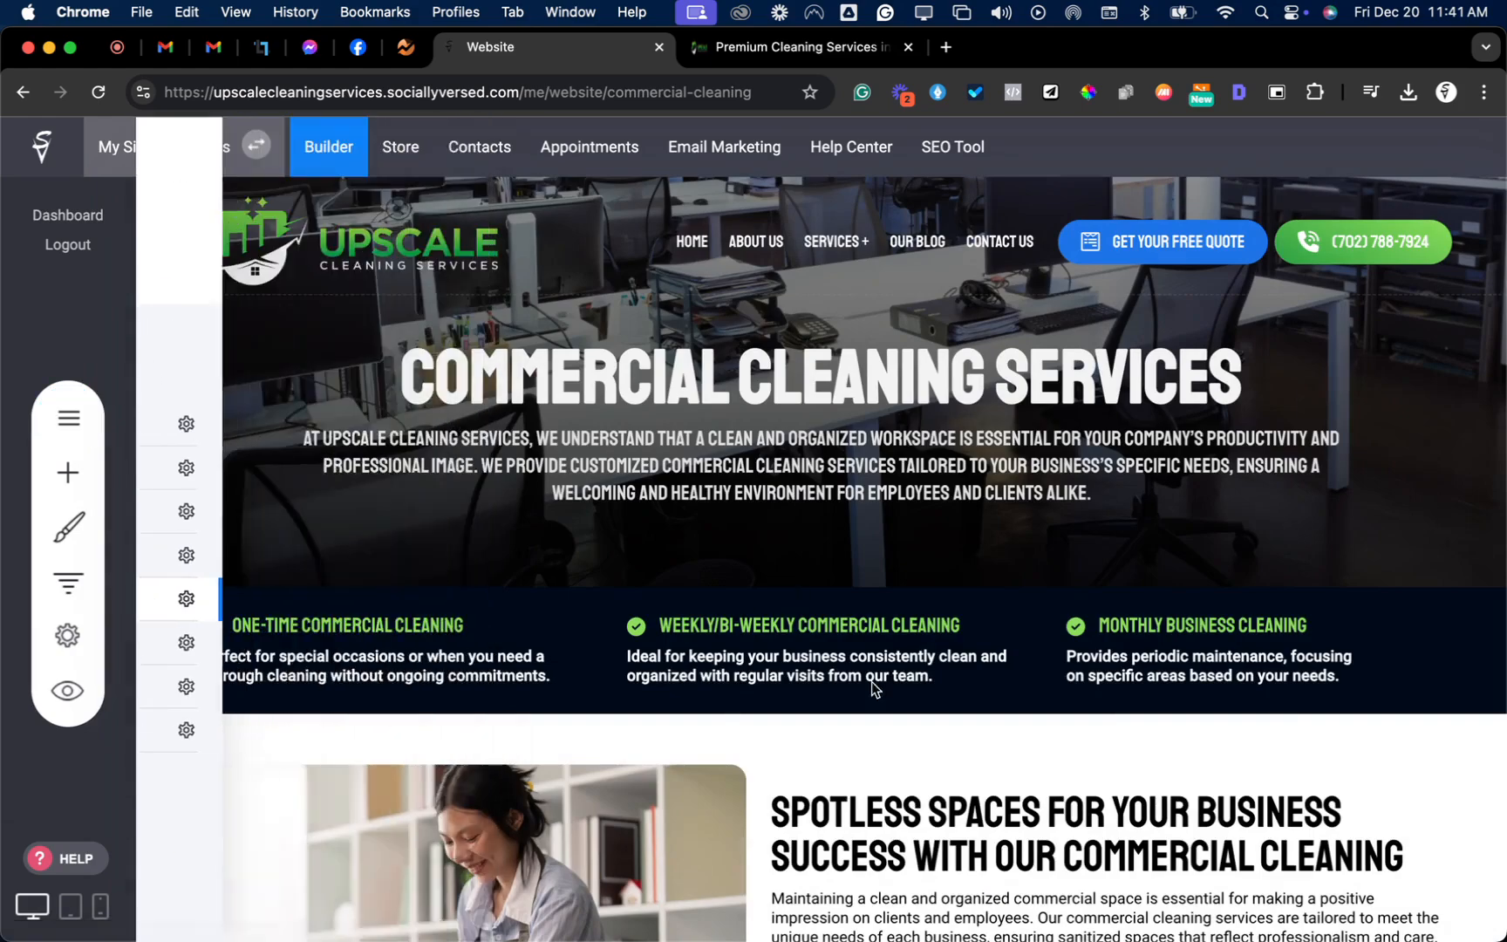
- Hide the "Recent News & Announcements" block on the Commercial Cleaning page from the live site and save the page
{"action": "scroll", "coordinate": [915, 697], "scroll_direction": "down", "scroll_amount": 12}
{"action": "scroll", "coordinate": [962, 726], "scroll_direction": "down", "scroll_amount": 8}
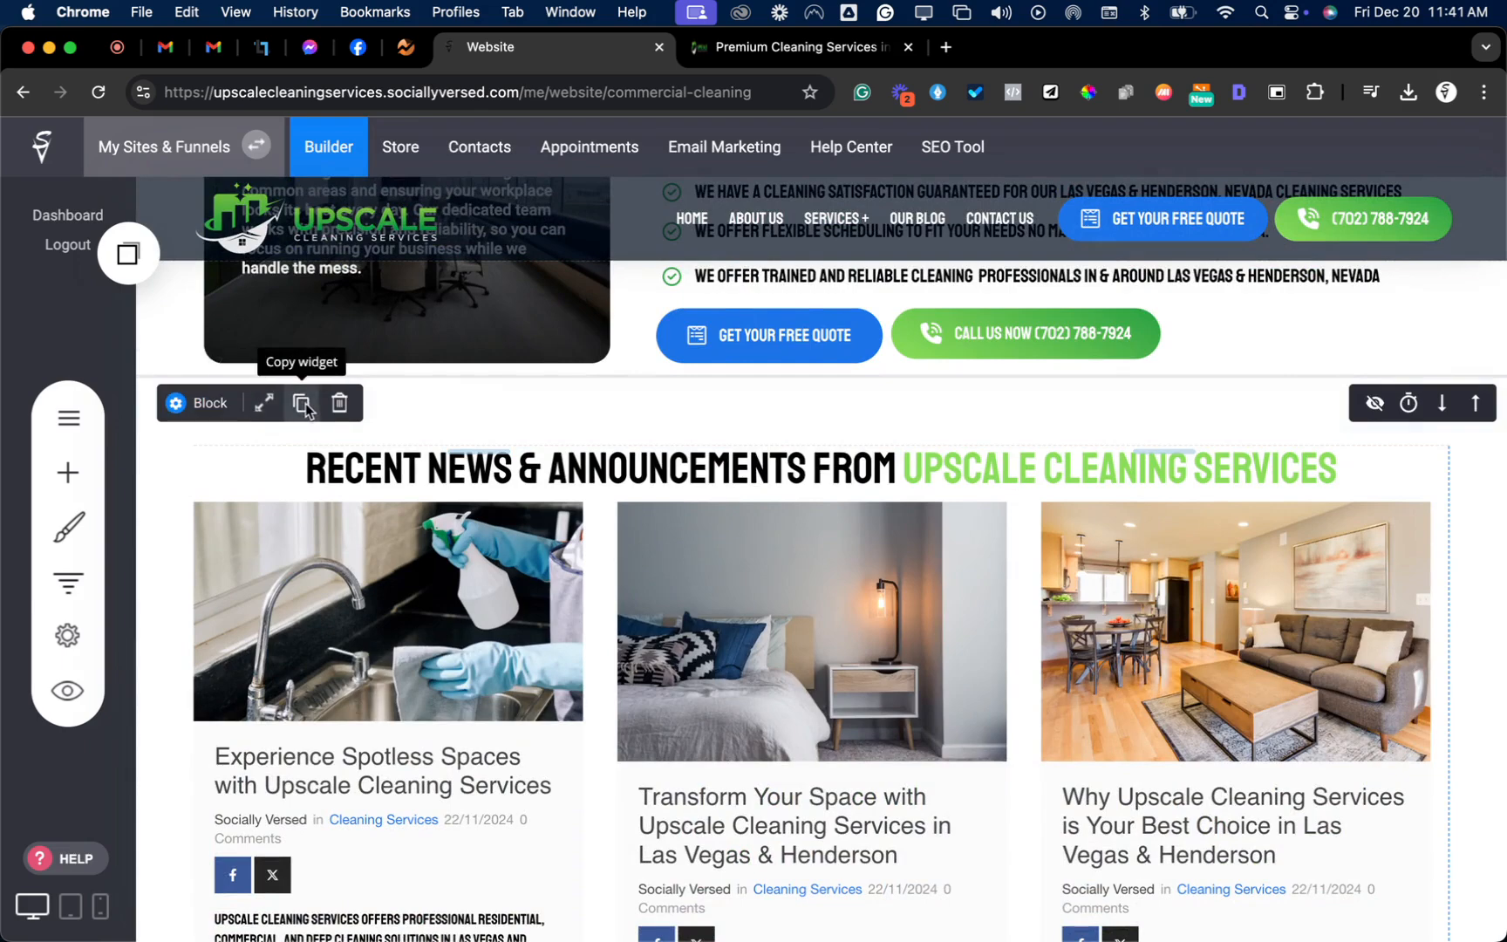
{"action": "left_click", "coordinate": [1374, 402]}
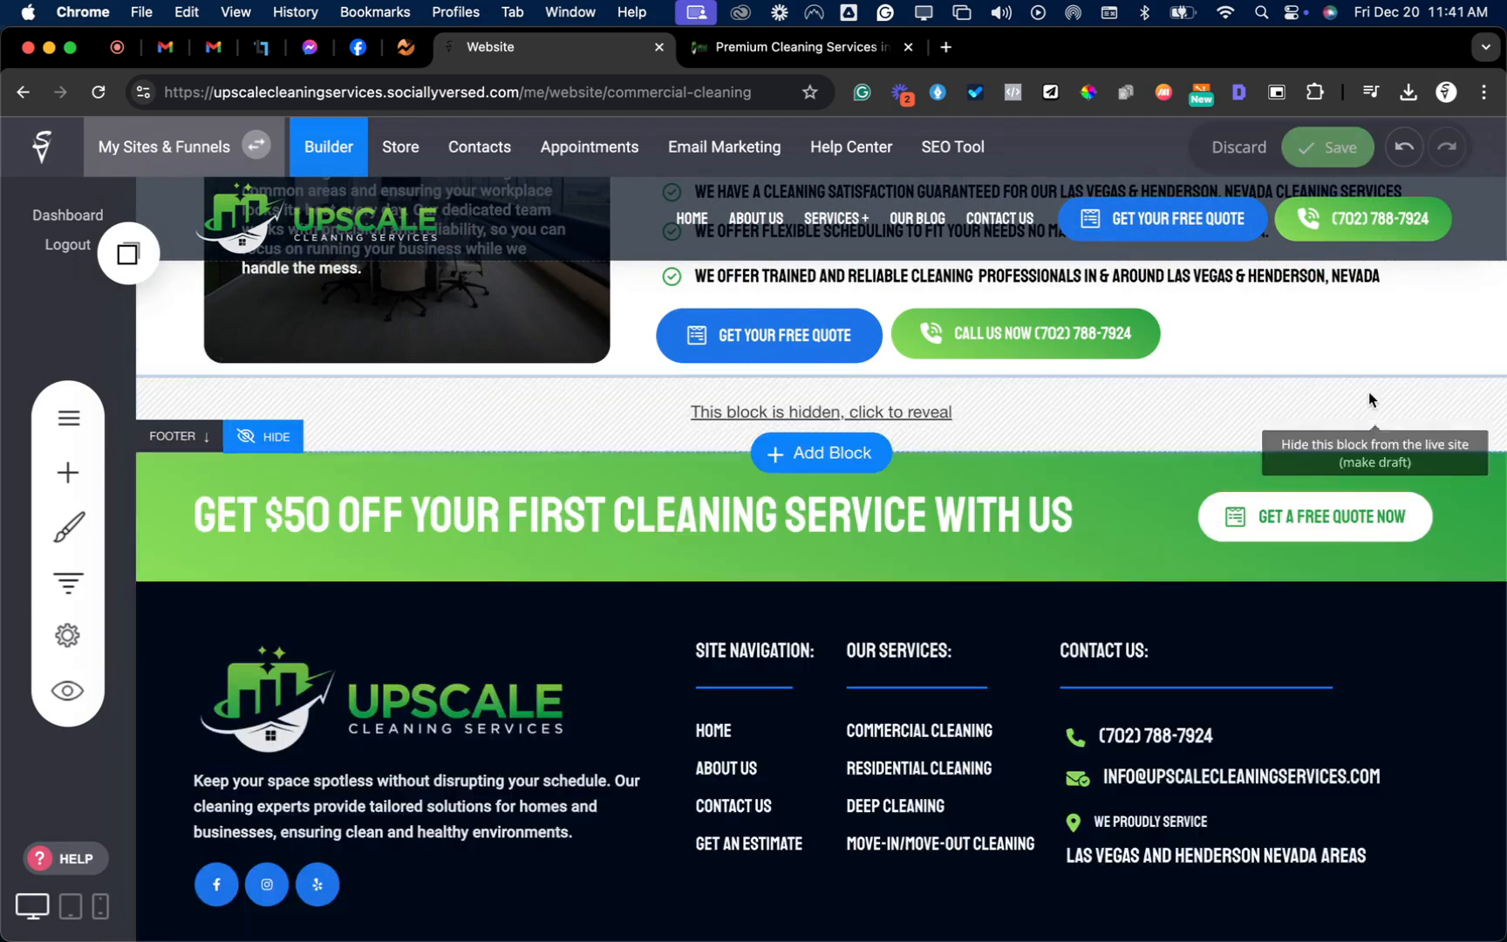
{"action": "left_click", "coordinate": [1307, 141]}
- Replace "Residential" with "COMMERCIAL" in the "Cleaning Services in Nevada!" heading beside the Business Cleaning image
{"action": "scroll", "coordinate": [934, 393], "scroll_direction": "up", "scroll_amount": 6}
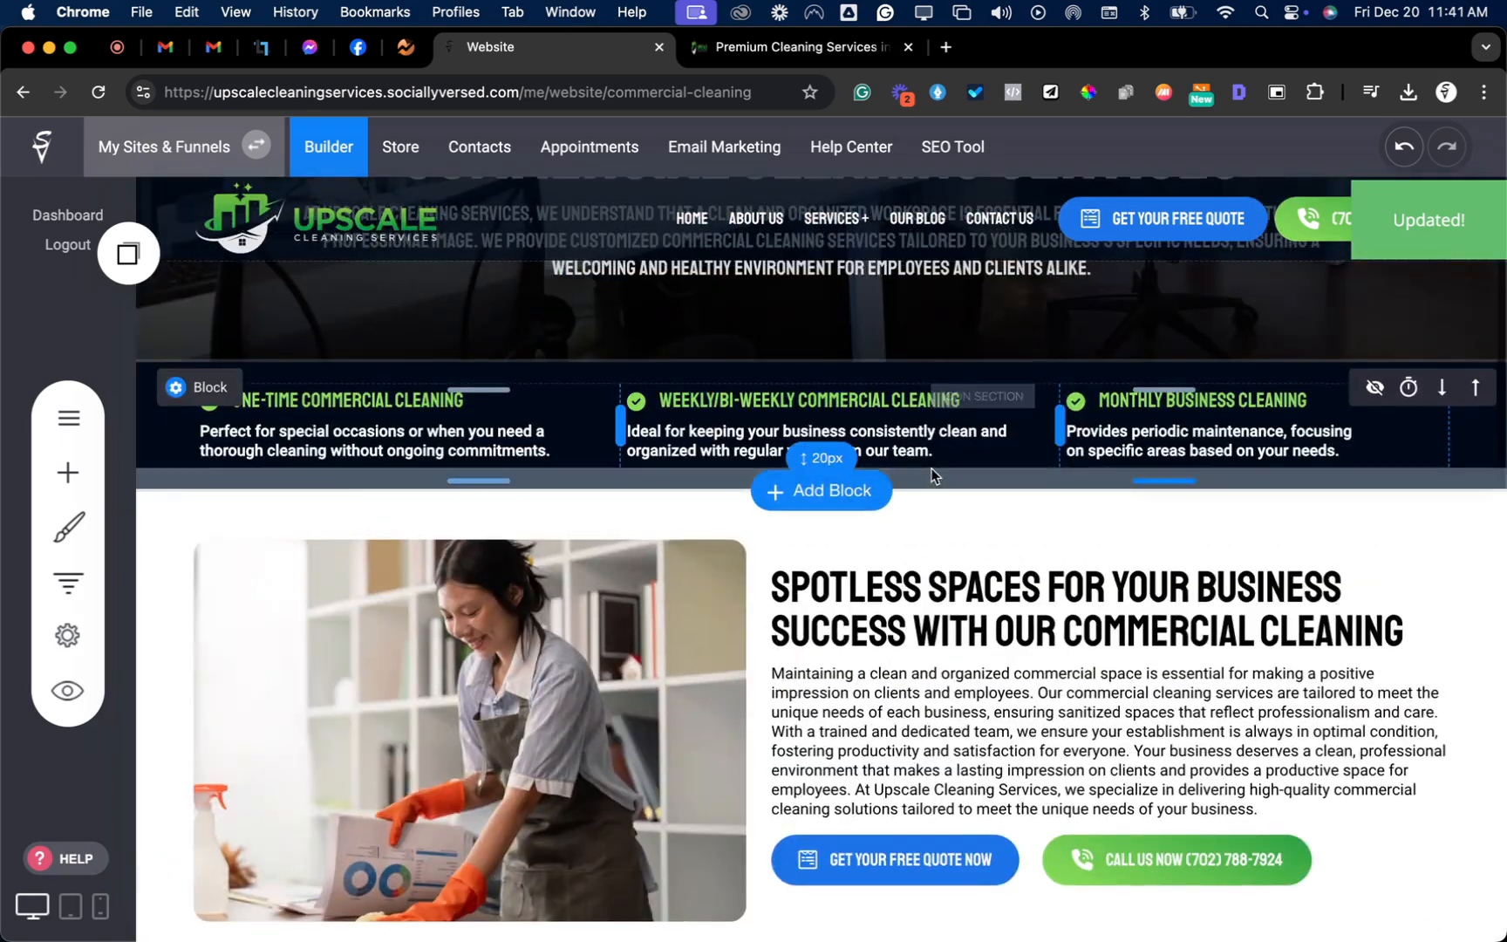
{"action": "scroll", "coordinate": [933, 394], "scroll_direction": "up", "scroll_amount": 3}
{"action": "scroll", "coordinate": [932, 475], "scroll_direction": "down", "scroll_amount": 5}
{"action": "scroll", "coordinate": [932, 475], "scroll_direction": "down", "scroll_amount": 10}
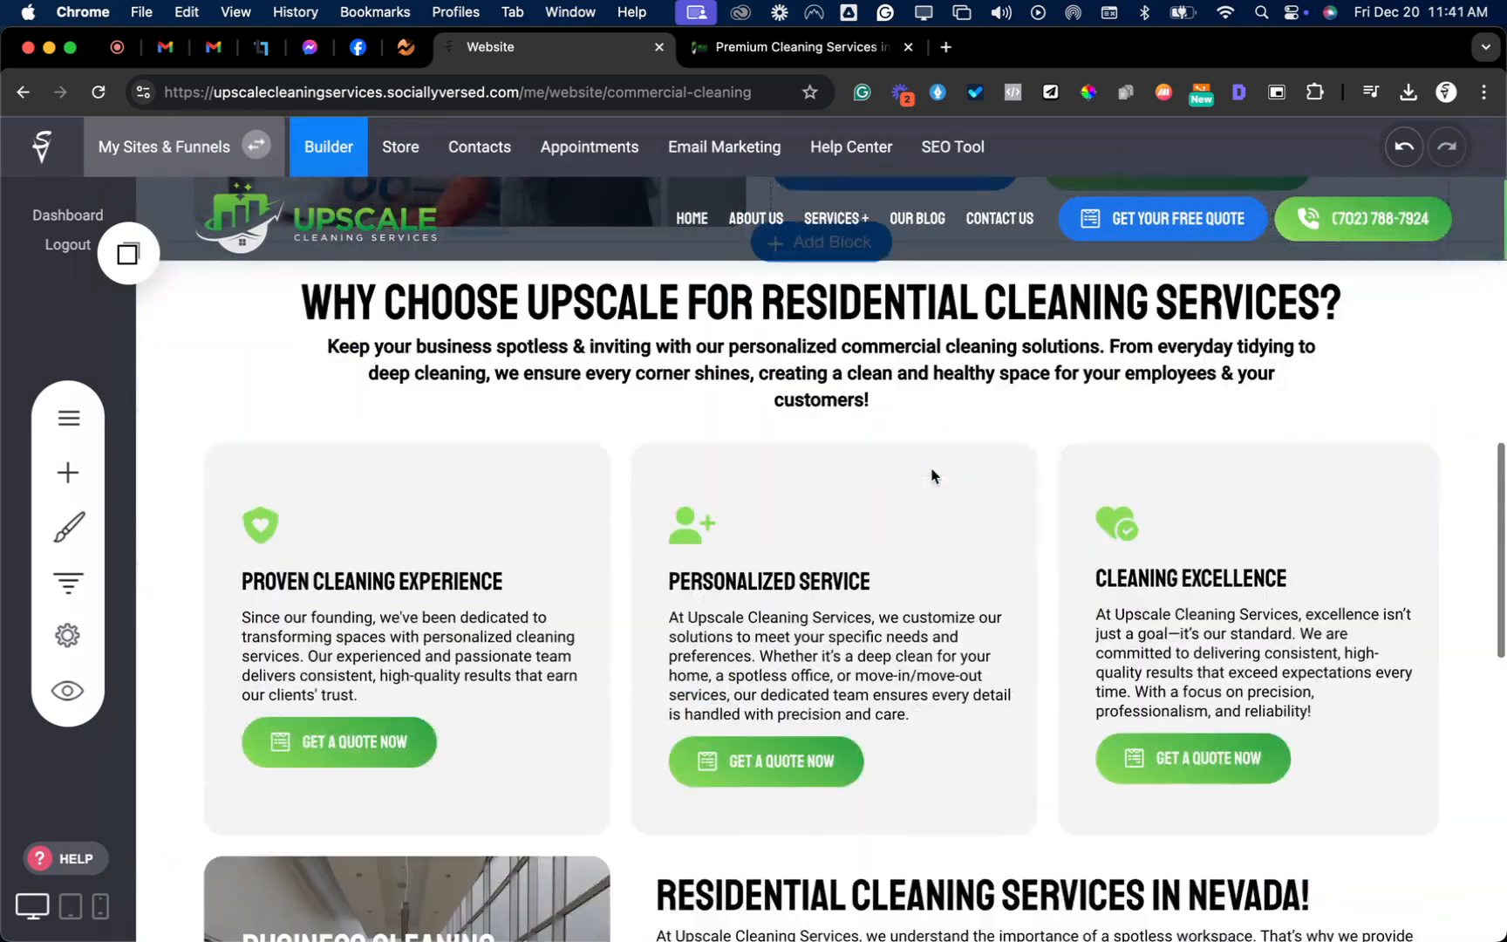
{"action": "scroll", "coordinate": [932, 475], "scroll_direction": "up", "scroll_amount": 2}
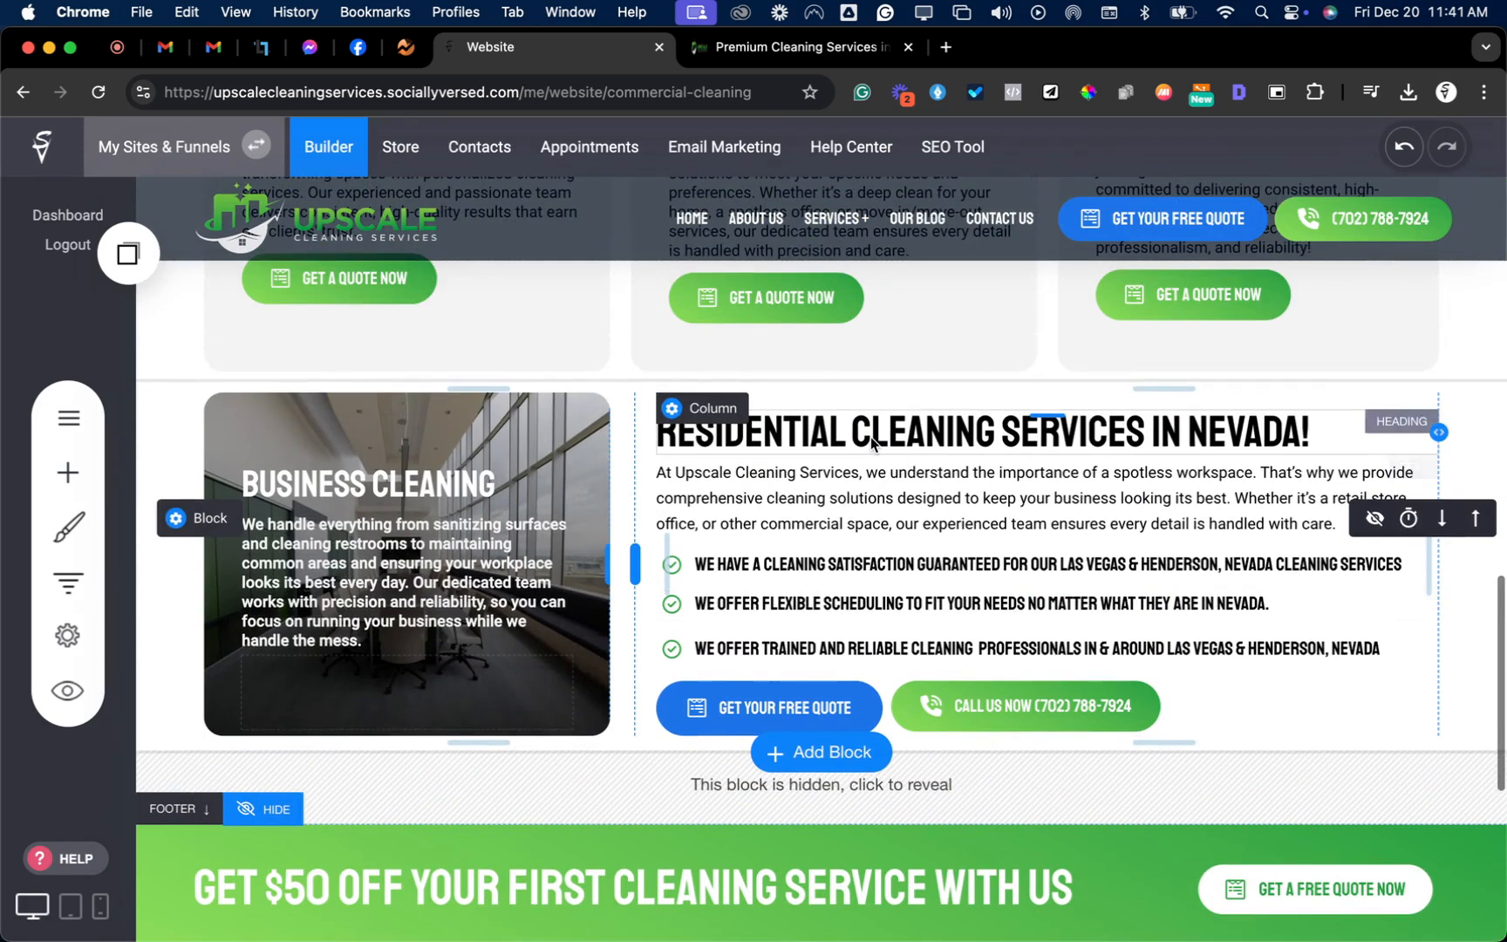
{"action": "left_click", "coordinate": [871, 443]}
{"action": "left_click_drag", "start_coordinate": [846, 432], "coordinate": [636, 419]}
{"action": "key", "text": "BackSpace"}
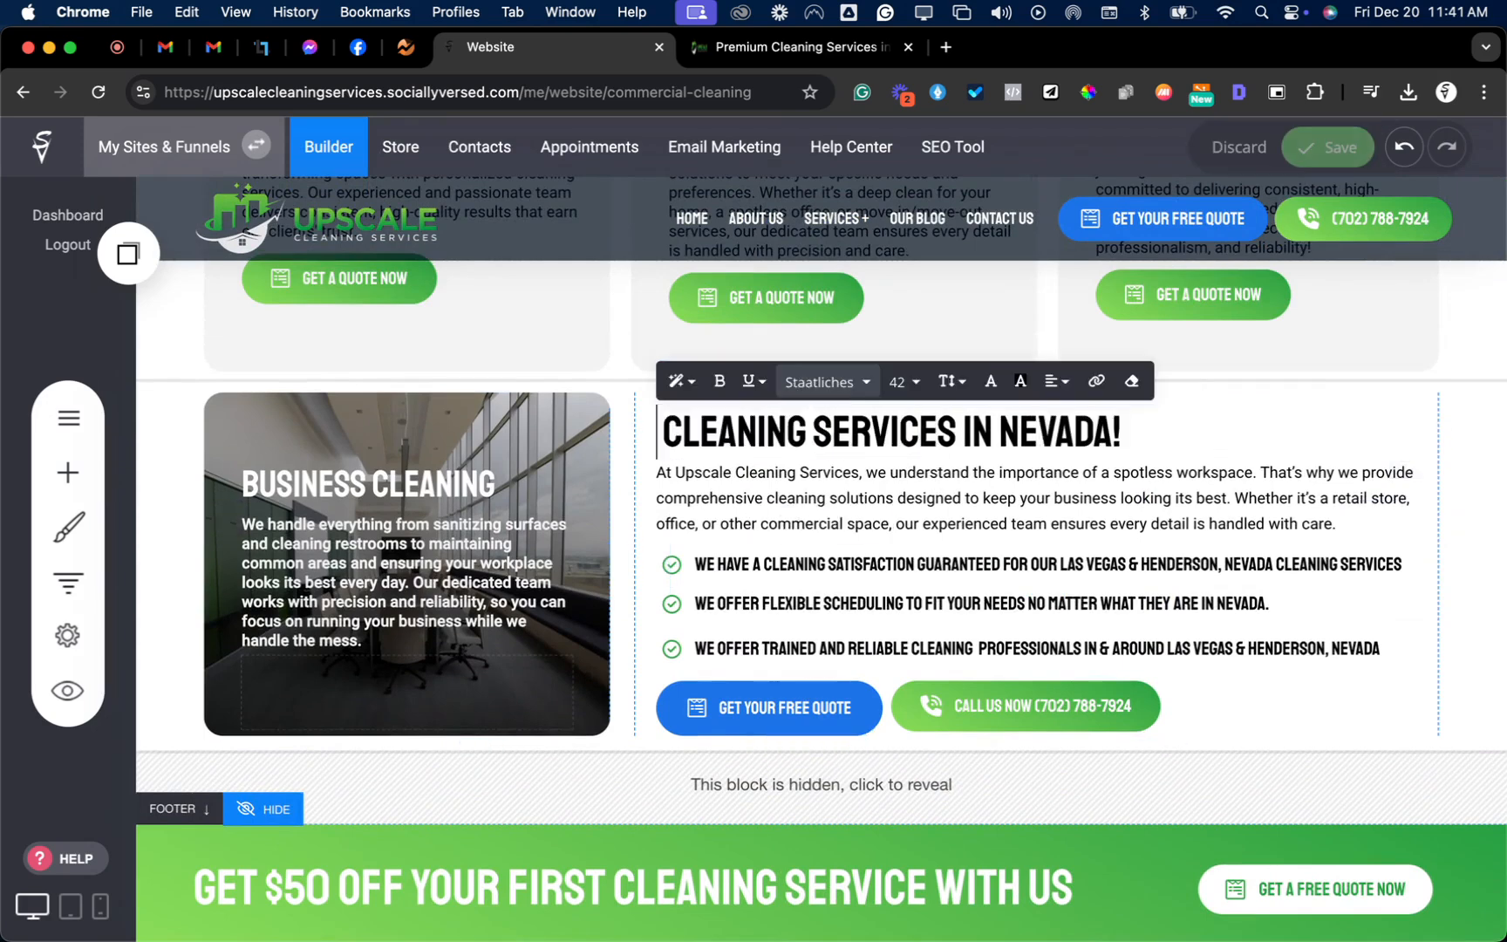
{"action": "type", "text": "COMMERCIAL"}
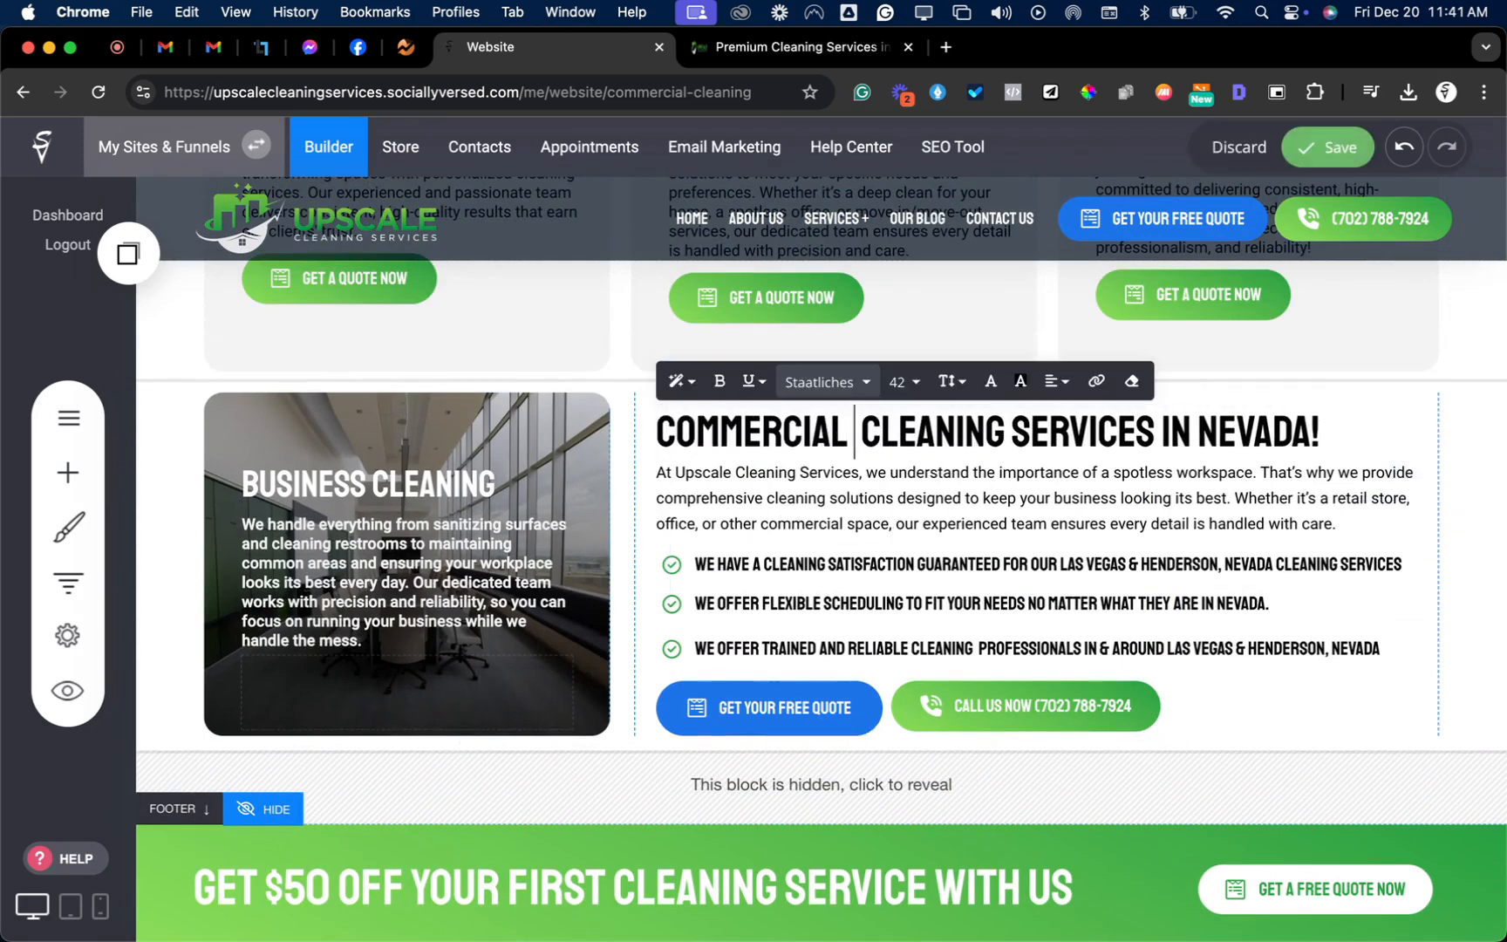
{"action": "key", "text": "BackSpace"}
- Replace "Residential" with "COMMERCIAL" in the "Why Choose Upscale for" heading of the Commercial Cleaning page
{"action": "scroll", "coordinate": [917, 444], "scroll_direction": "up", "scroll_amount": 15}
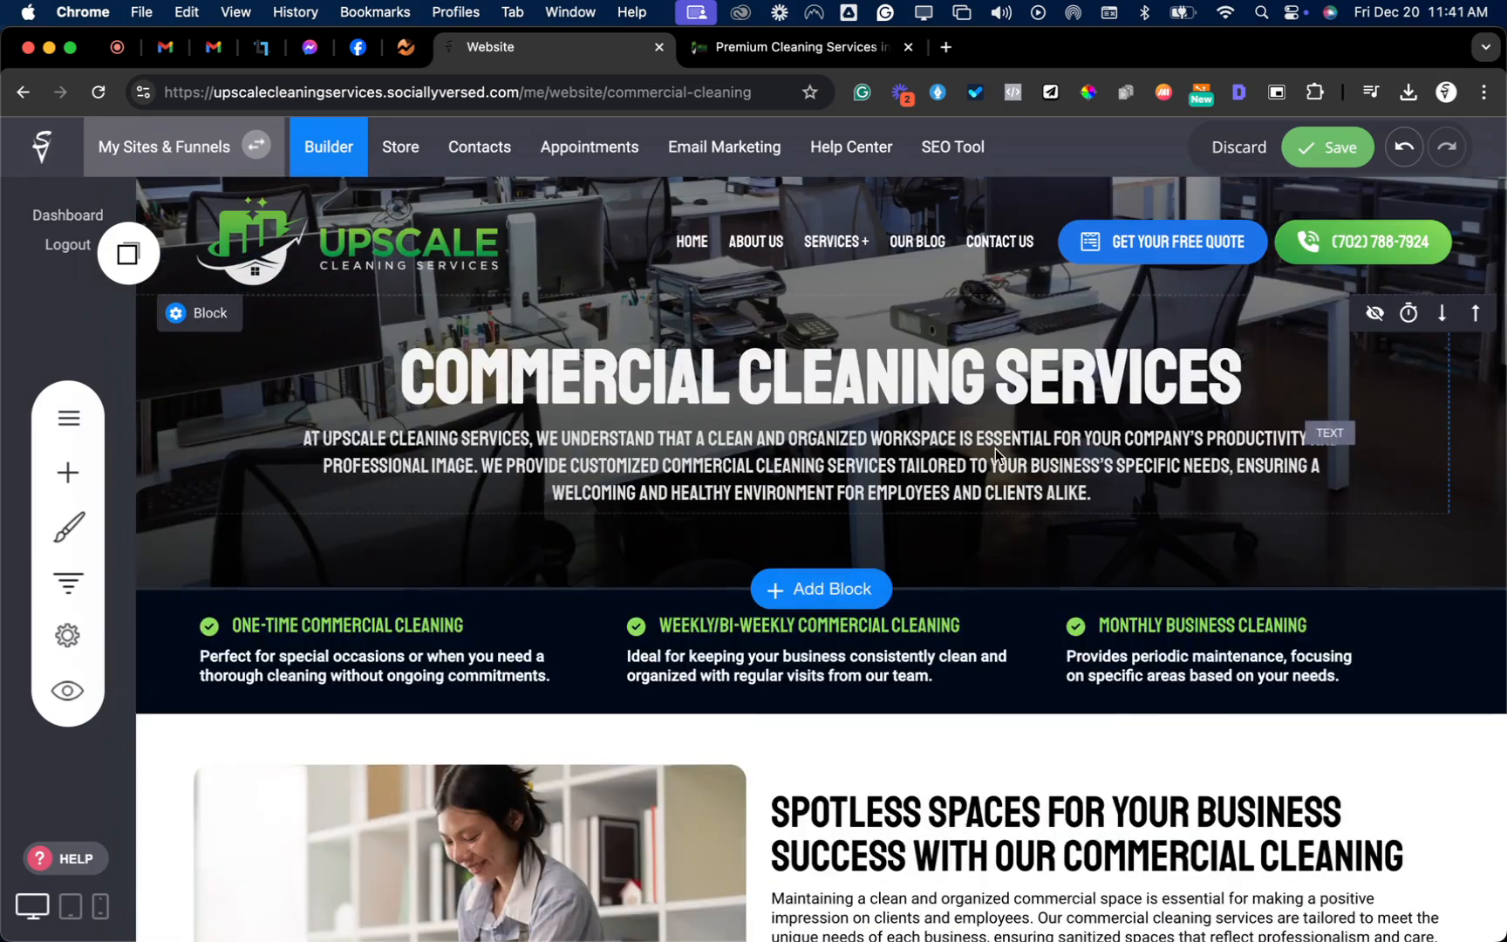
{"action": "left_click", "coordinate": [575, 373]}
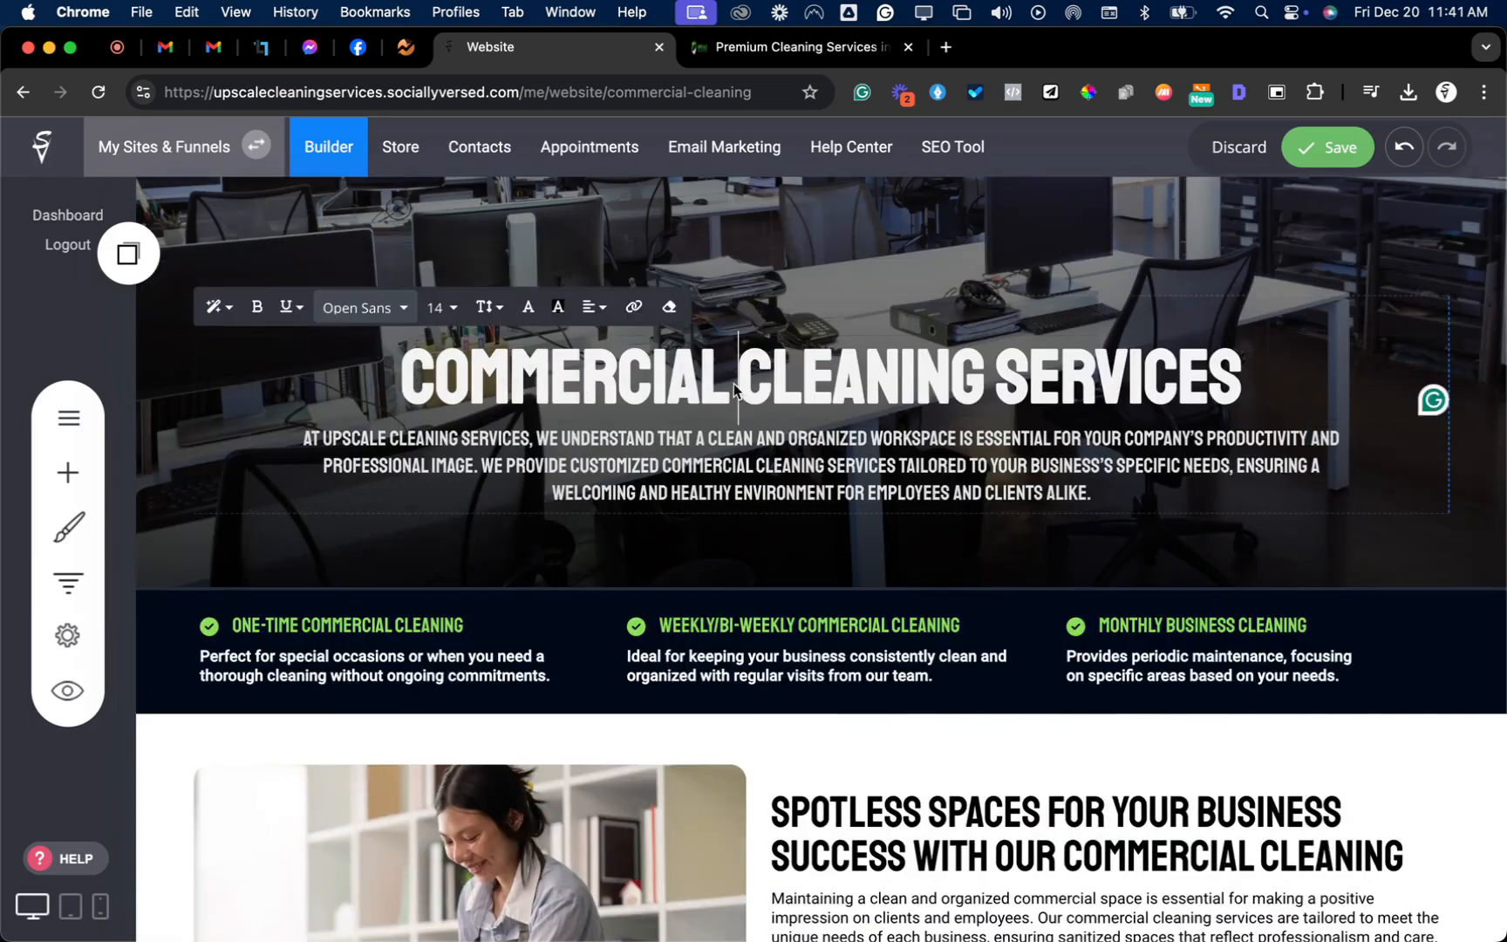
{"action": "scroll", "coordinate": [1008, 686], "scroll_direction": "down", "scroll_amount": 5}
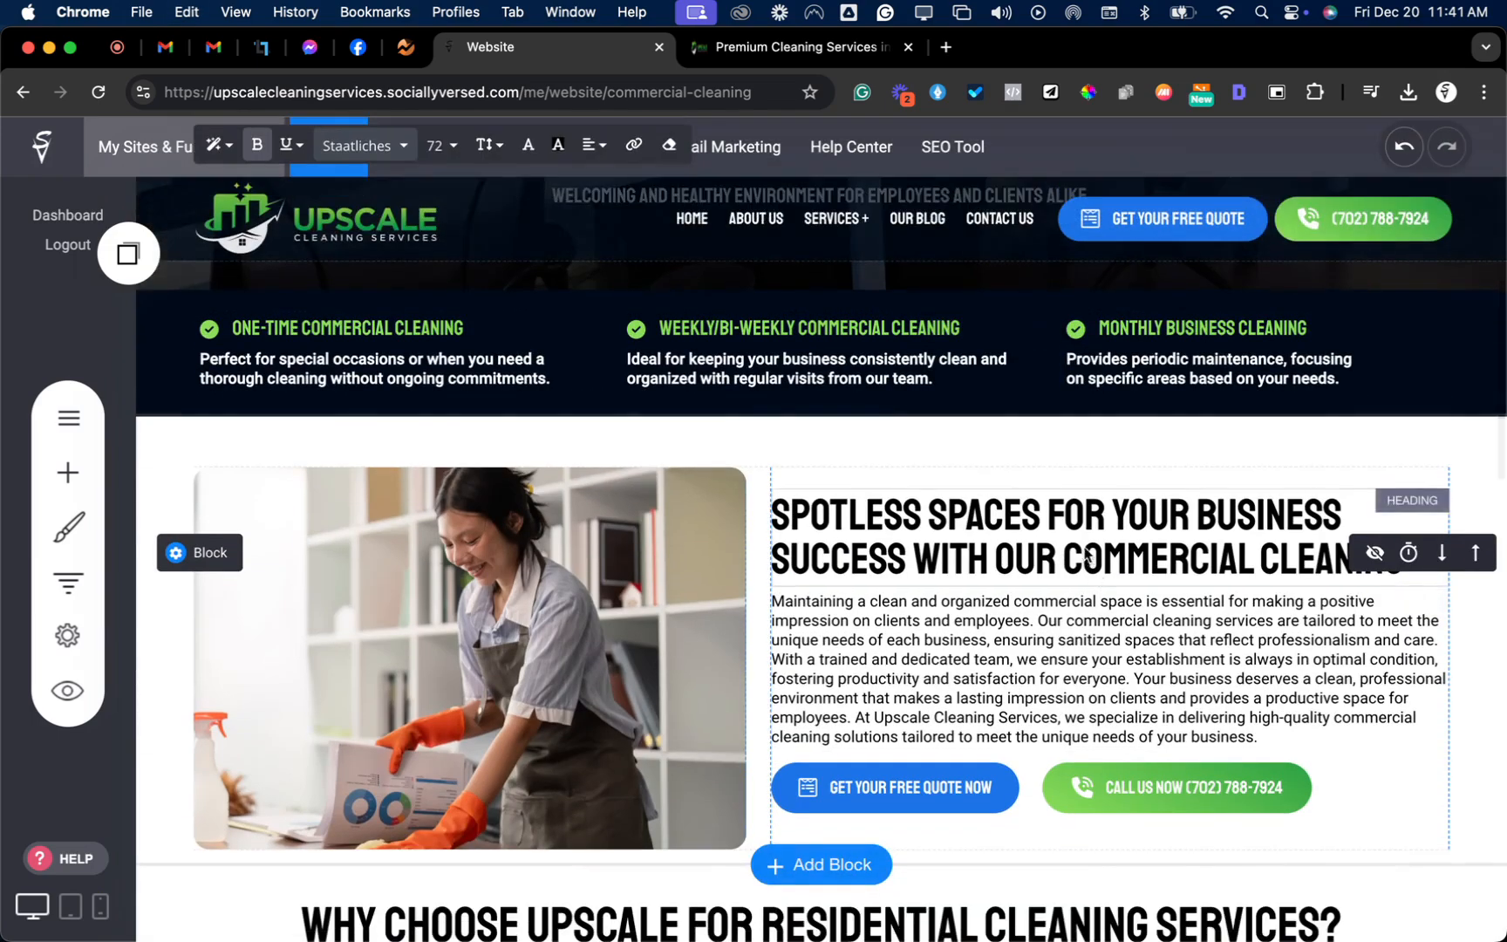
{"action": "scroll", "coordinate": [1086, 556], "scroll_direction": "down", "scroll_amount": 4}
{"action": "left_click", "coordinate": [959, 595]}
{"action": "left_click", "coordinate": [965, 593]}
{"action": "left_click", "coordinate": [977, 596]}
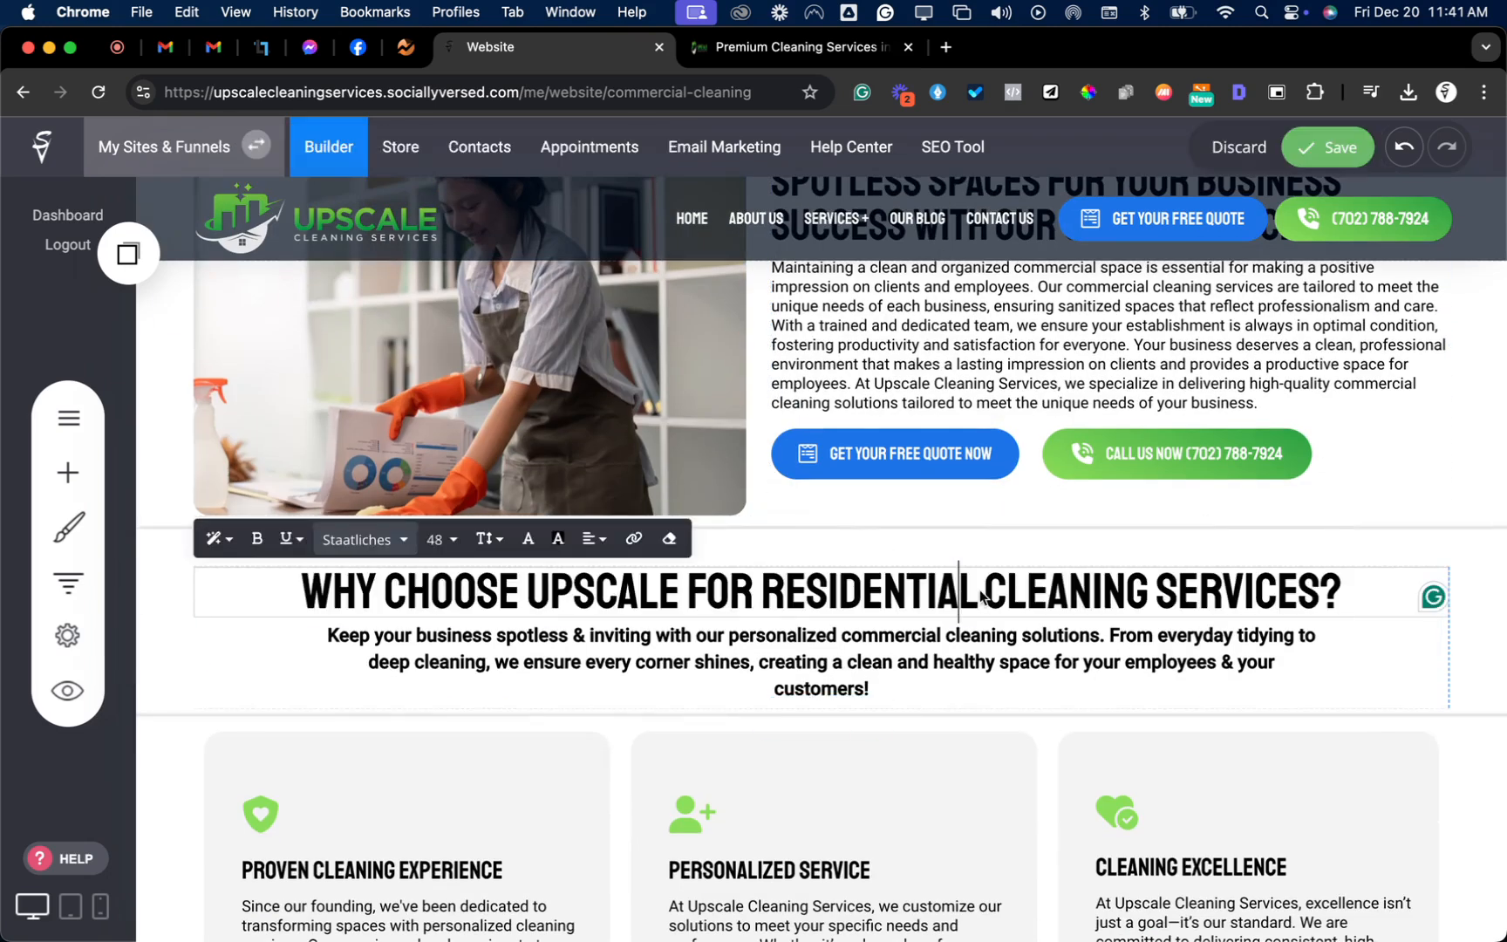
{"action": "left_click_drag", "start_coordinate": [981, 595], "coordinate": [760, 596]}
{"action": "key", "text": "BackSpace"}
{"action": "type", "text": "COMMERCIAL"}
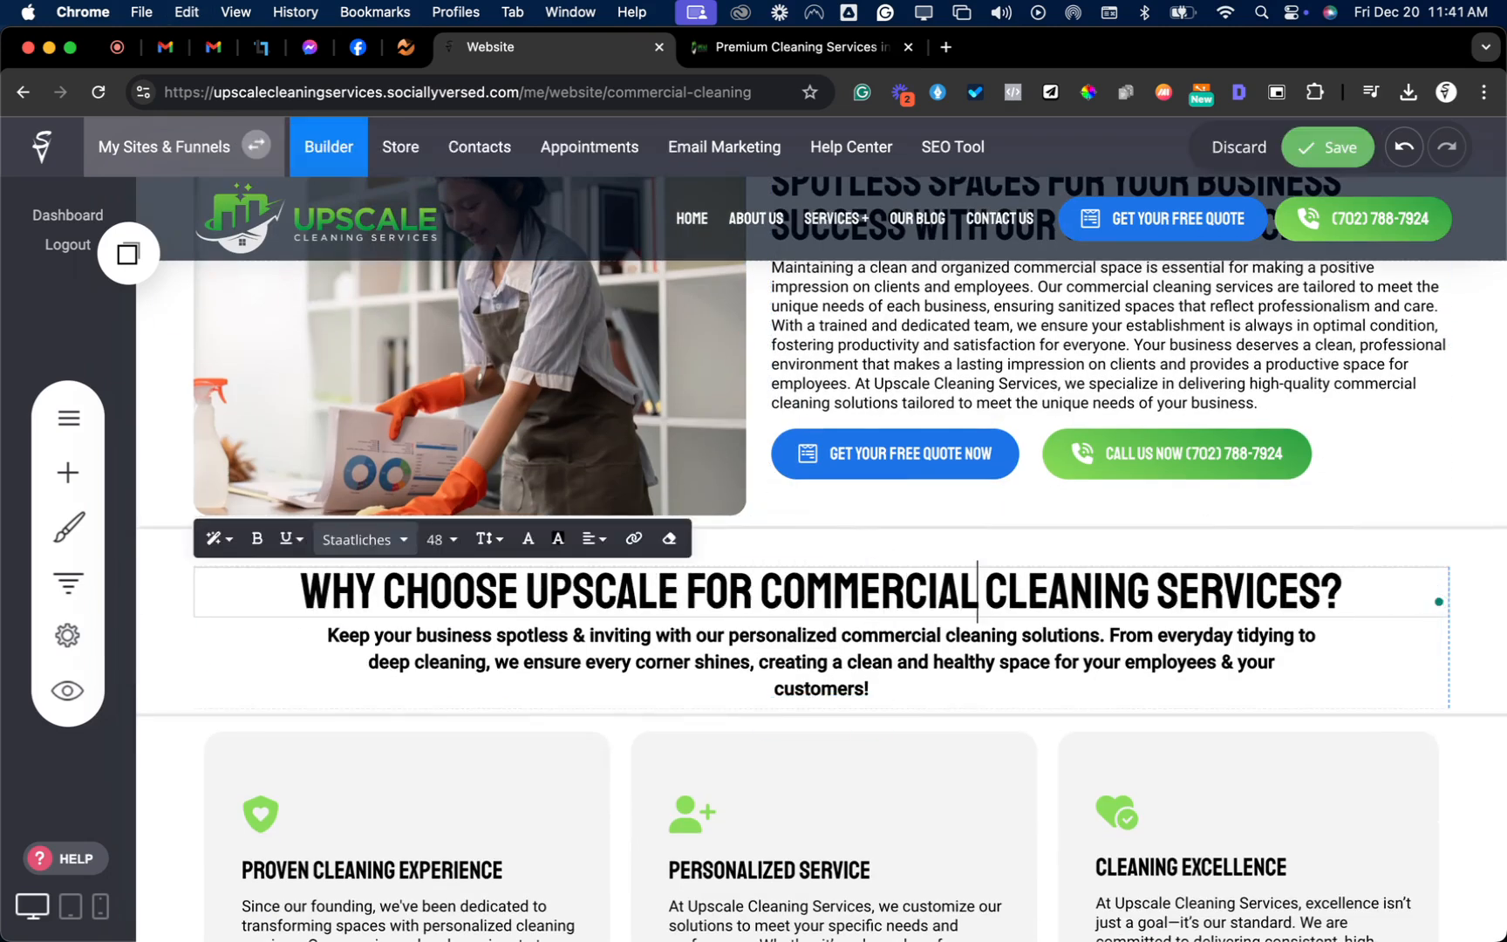
{"action": "left_click", "coordinate": [849, 596]}
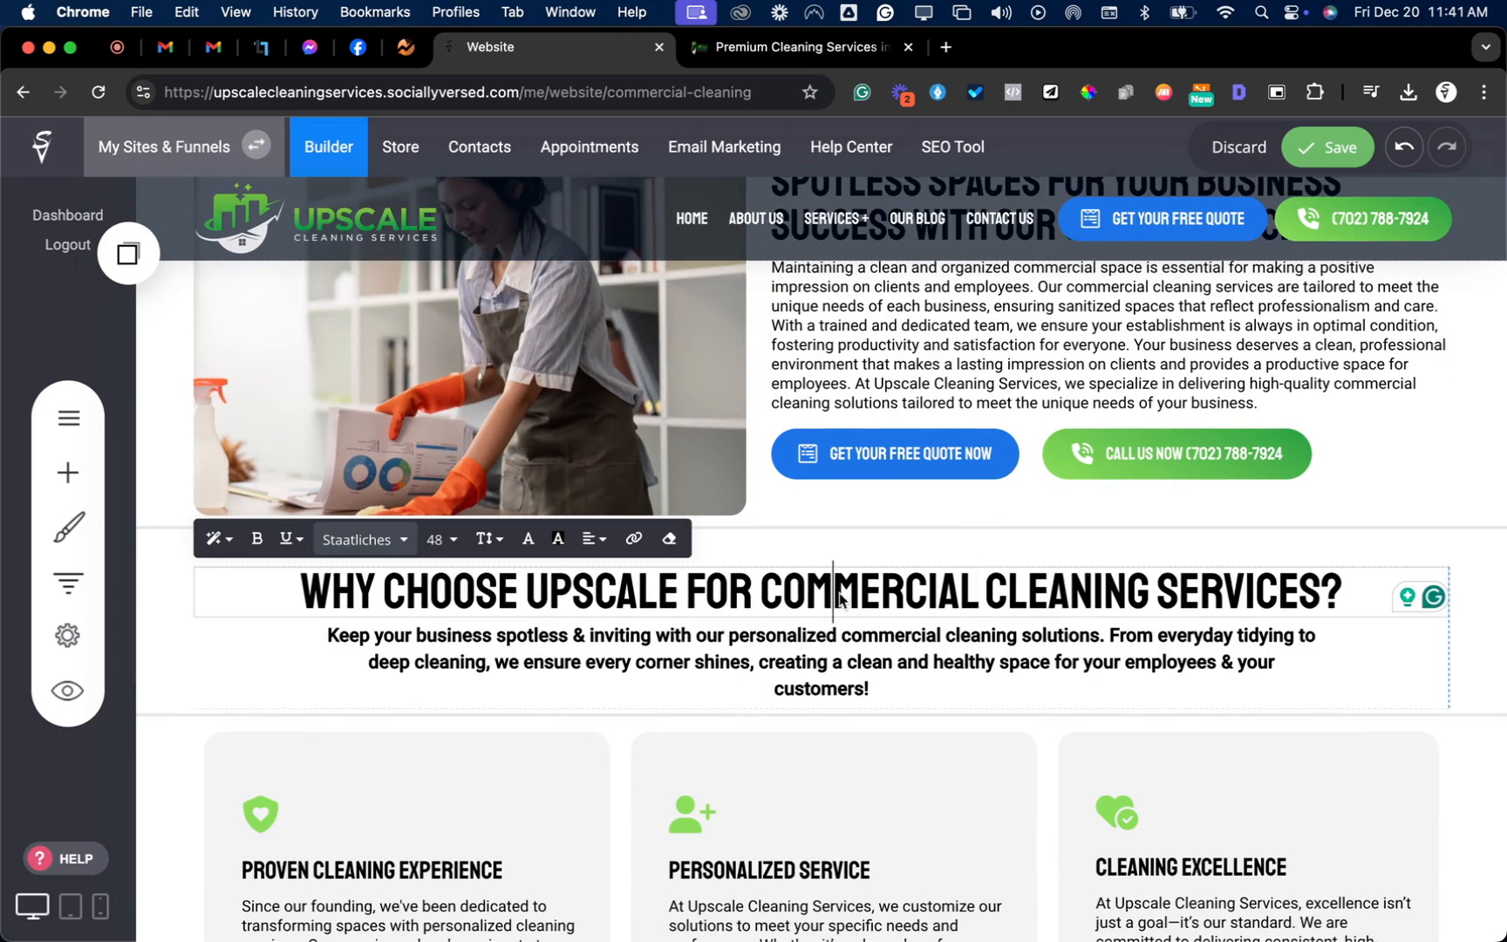
{"action": "left_click", "coordinate": [1483, 658]}
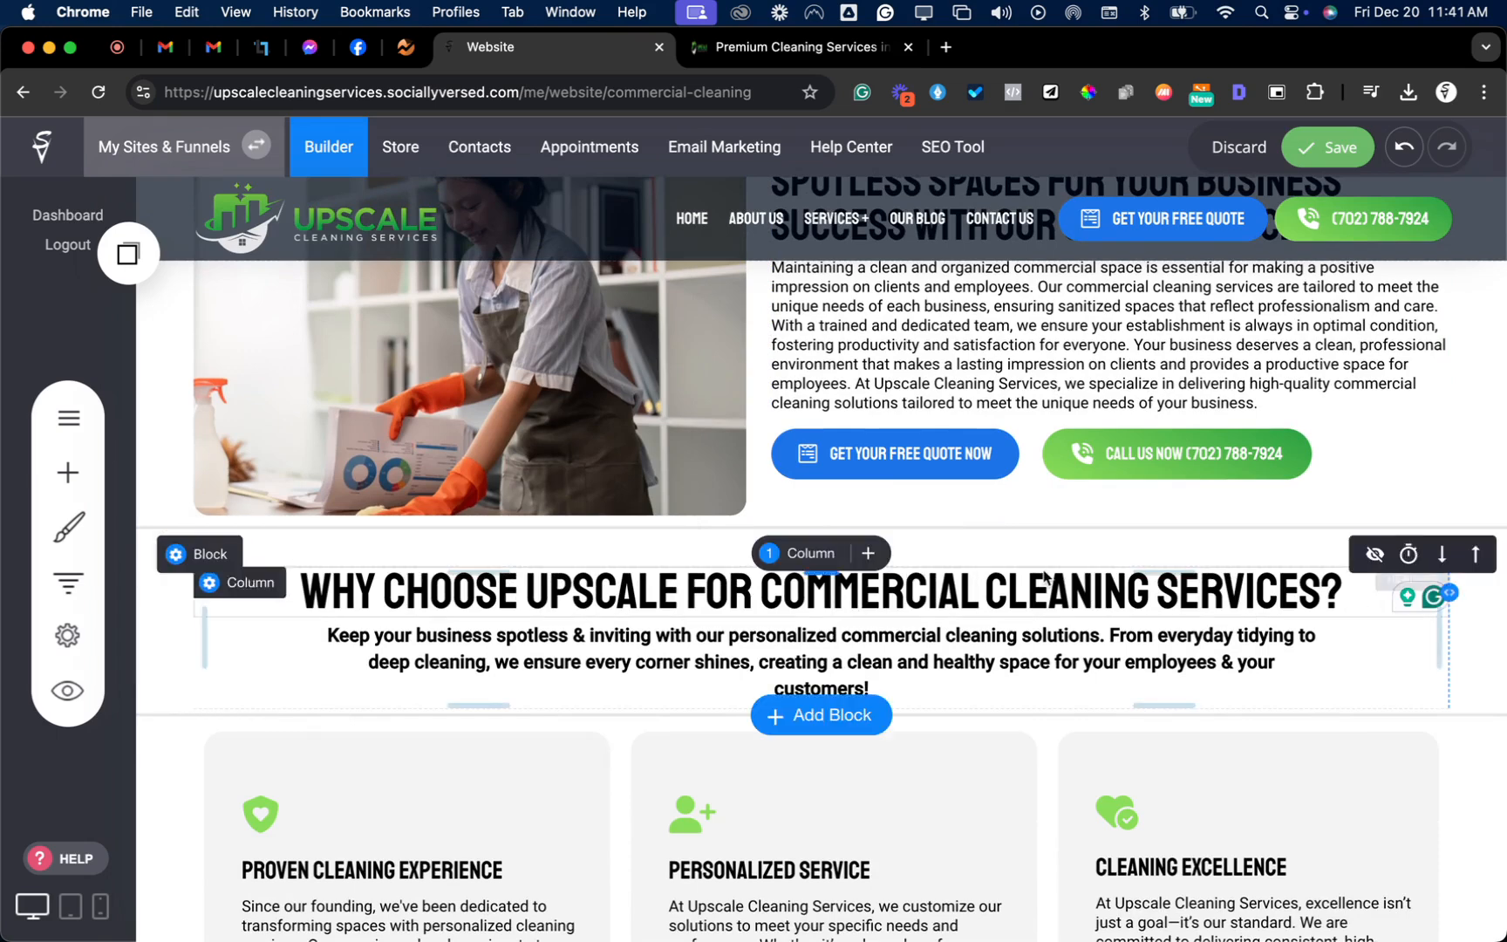
{"action": "left_click", "coordinate": [933, 596]}
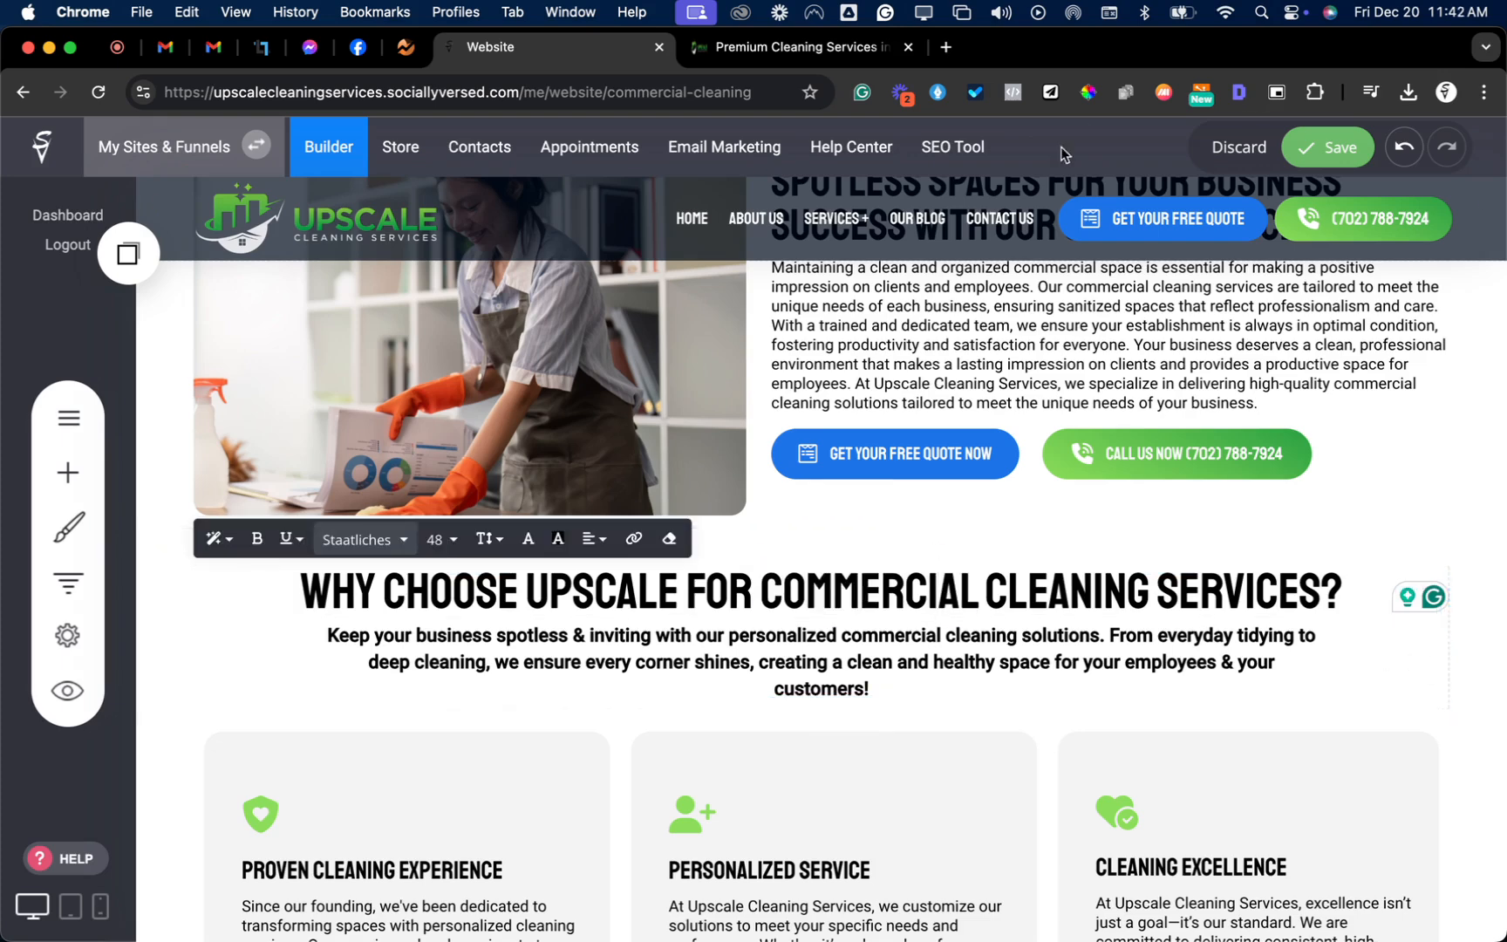
- Save the Commercial Cleaning page, then open the Deep Cleaning page for editing and close the page list
{"action": "left_click", "coordinate": [1338, 153]}
{"action": "left_click", "coordinate": [61, 425]}
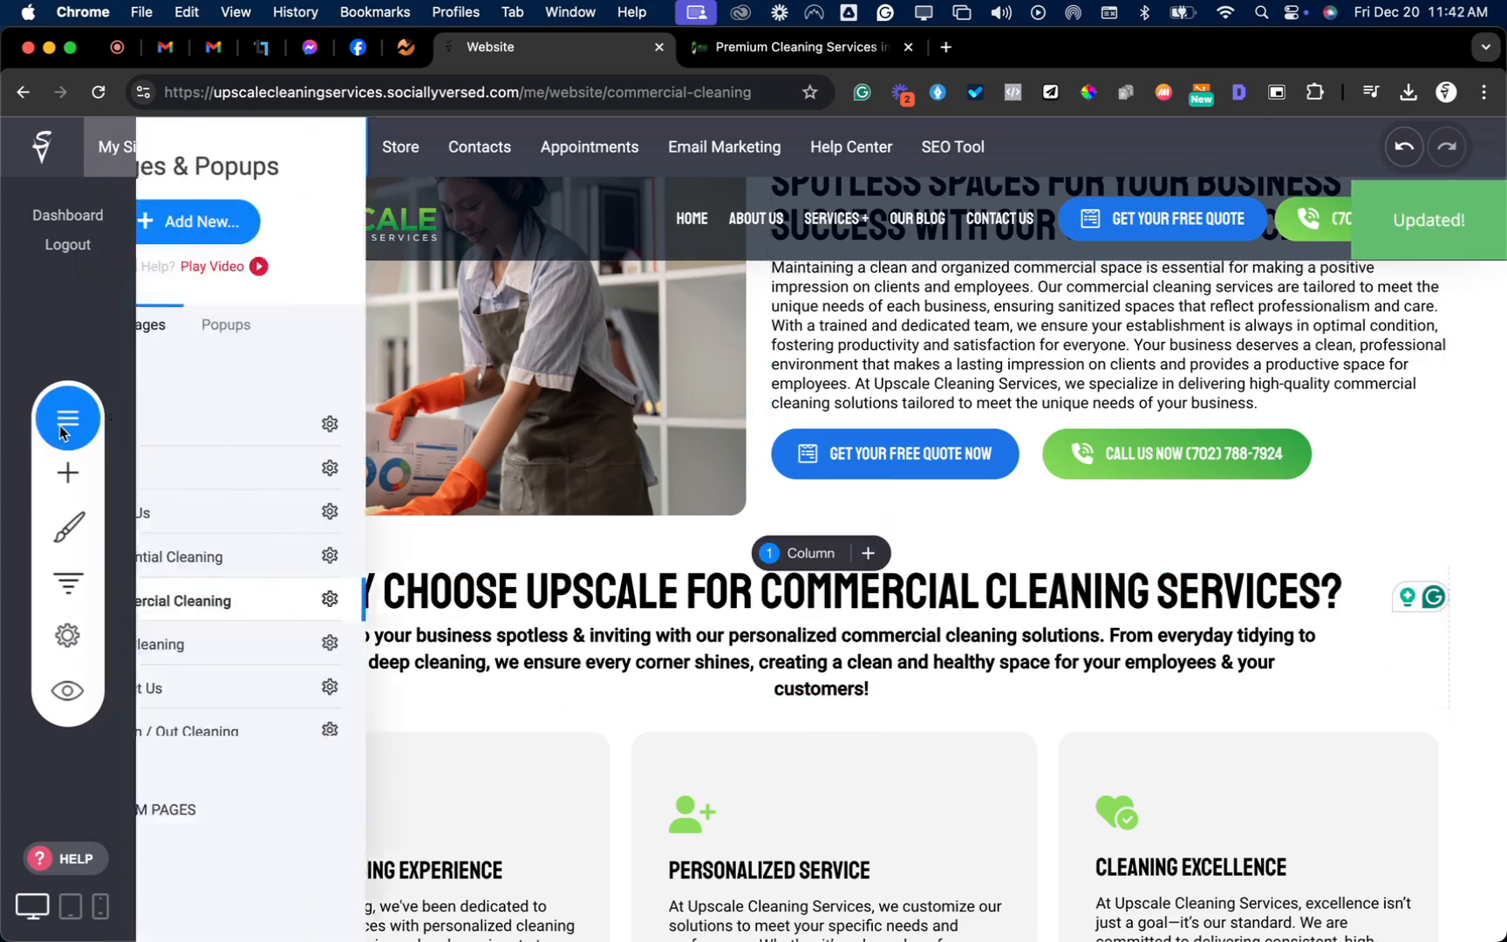
{"action": "left_click", "coordinate": [313, 649]}
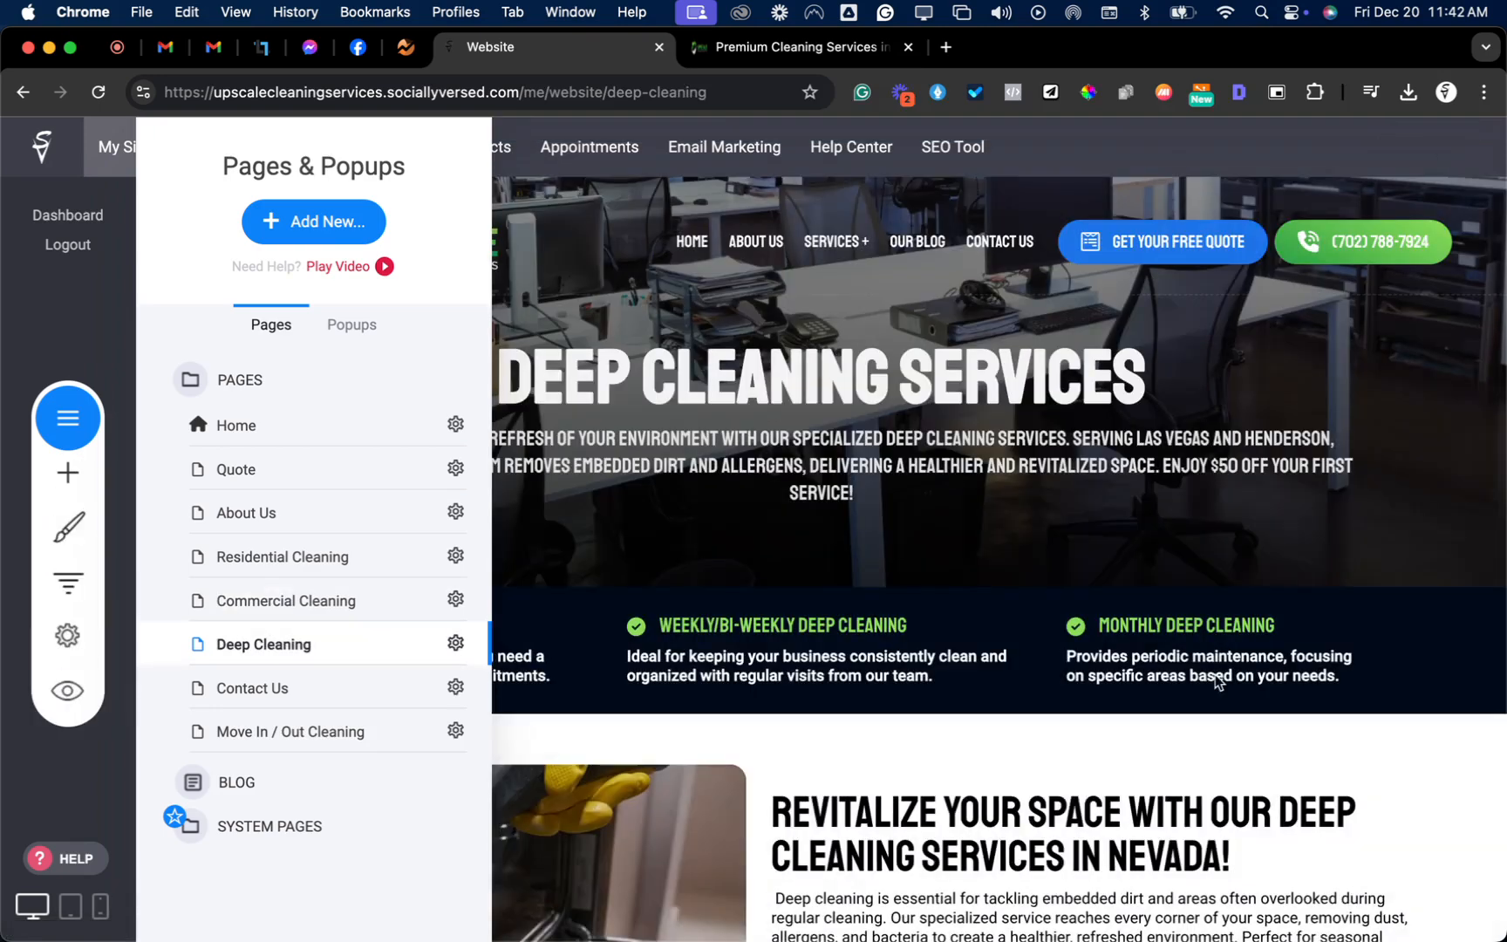
{"action": "left_click", "coordinate": [1218, 682]}
- Hide the "Recent News & Announcements" block on the Deep Cleaning page from the live site and save the page
{"action": "scroll", "coordinate": [1133, 741], "scroll_direction": "down", "scroll_amount": 1}
{"action": "scroll", "coordinate": [1094, 771], "scroll_direction": "down", "scroll_amount": 10}
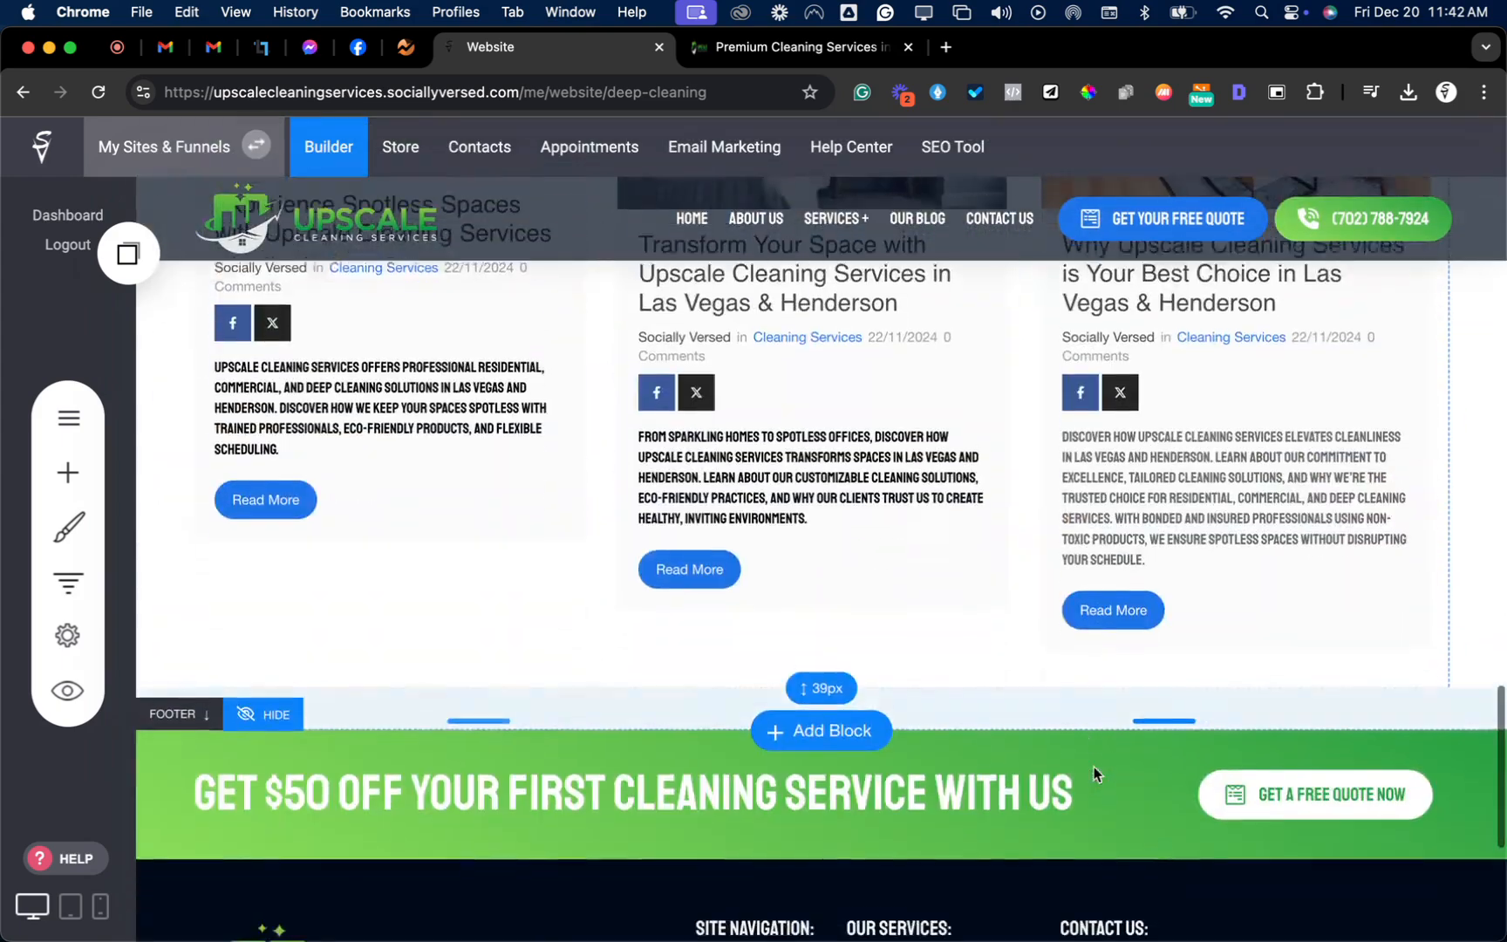
{"action": "scroll", "coordinate": [1093, 767], "scroll_direction": "up", "scroll_amount": 6}
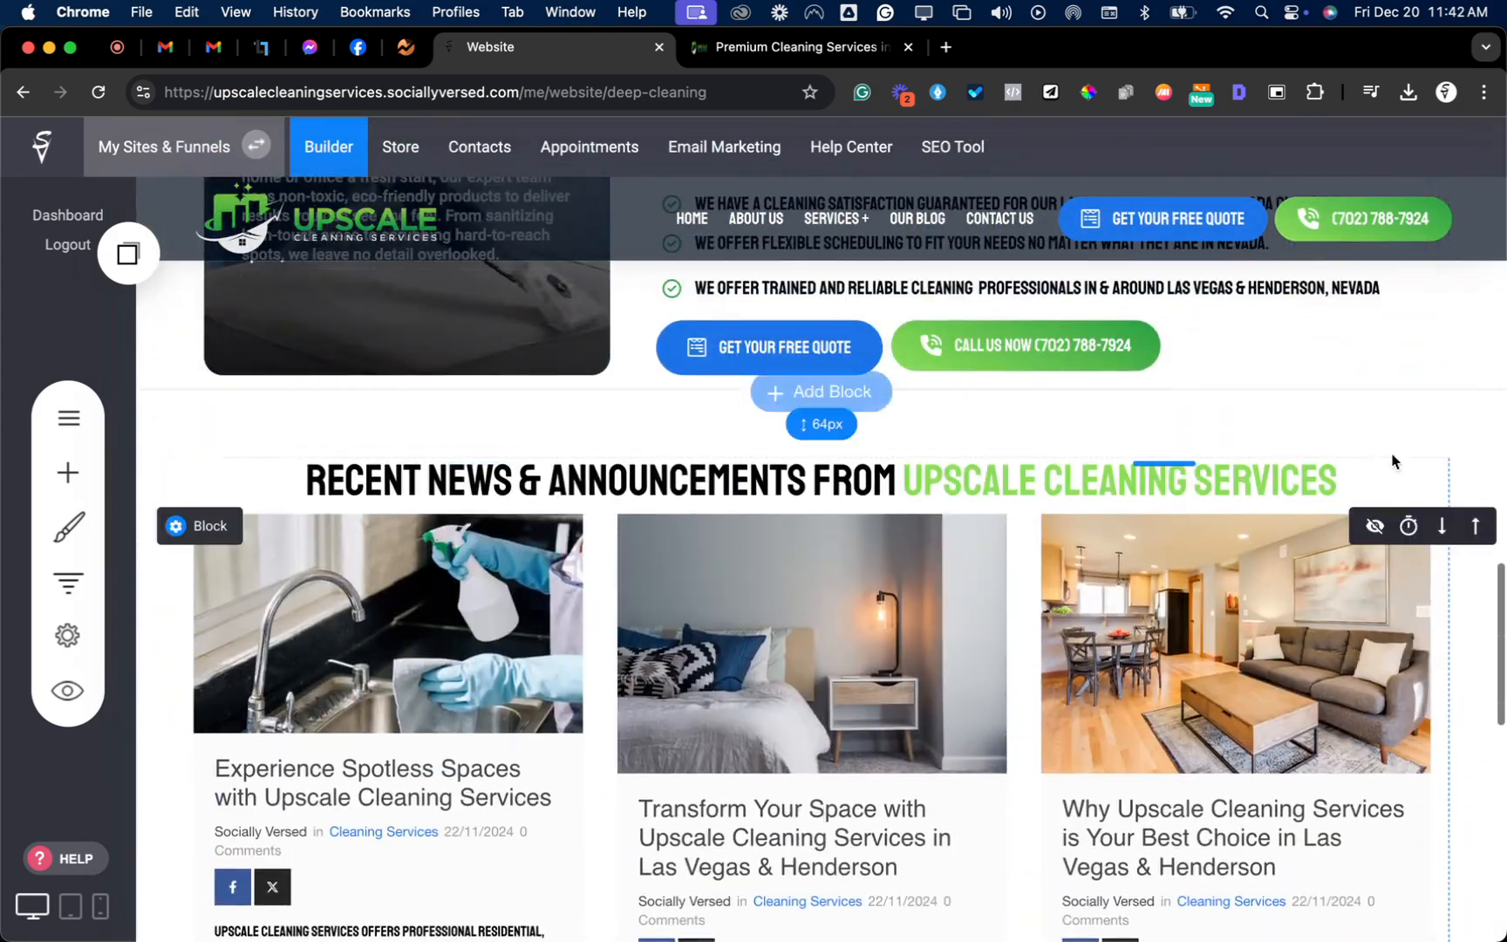
{"action": "left_click", "coordinate": [1373, 526]}
{"action": "scroll", "coordinate": [1358, 566], "scroll_direction": "up", "scroll_amount": 5}
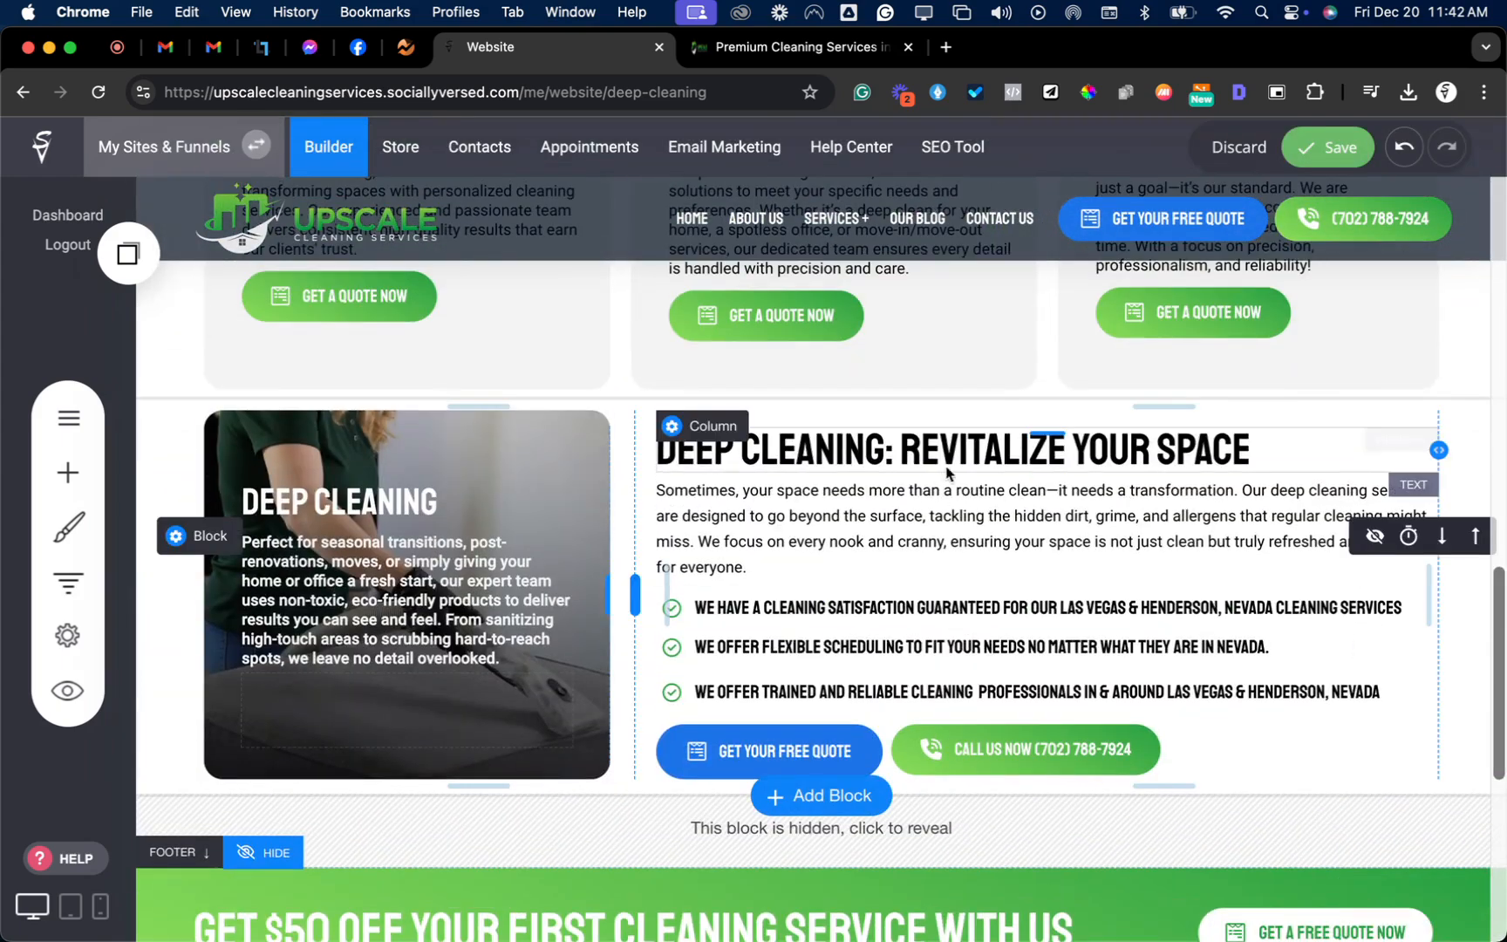
{"action": "scroll", "coordinate": [1358, 566], "scroll_direction": "up", "scroll_amount": 10}
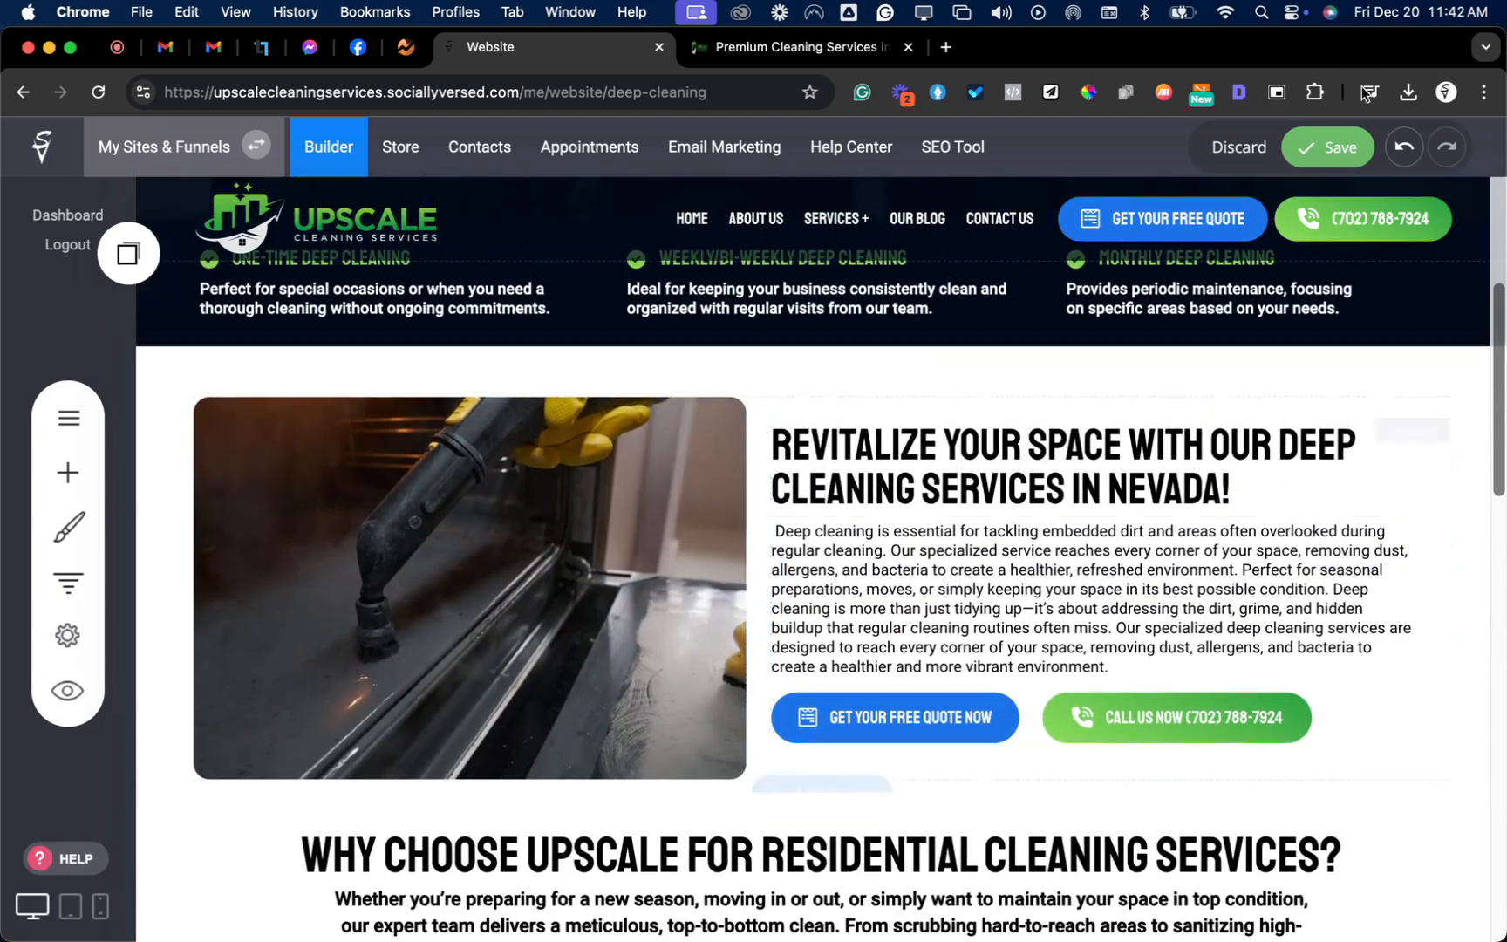
{"action": "left_click", "coordinate": [1327, 146]}
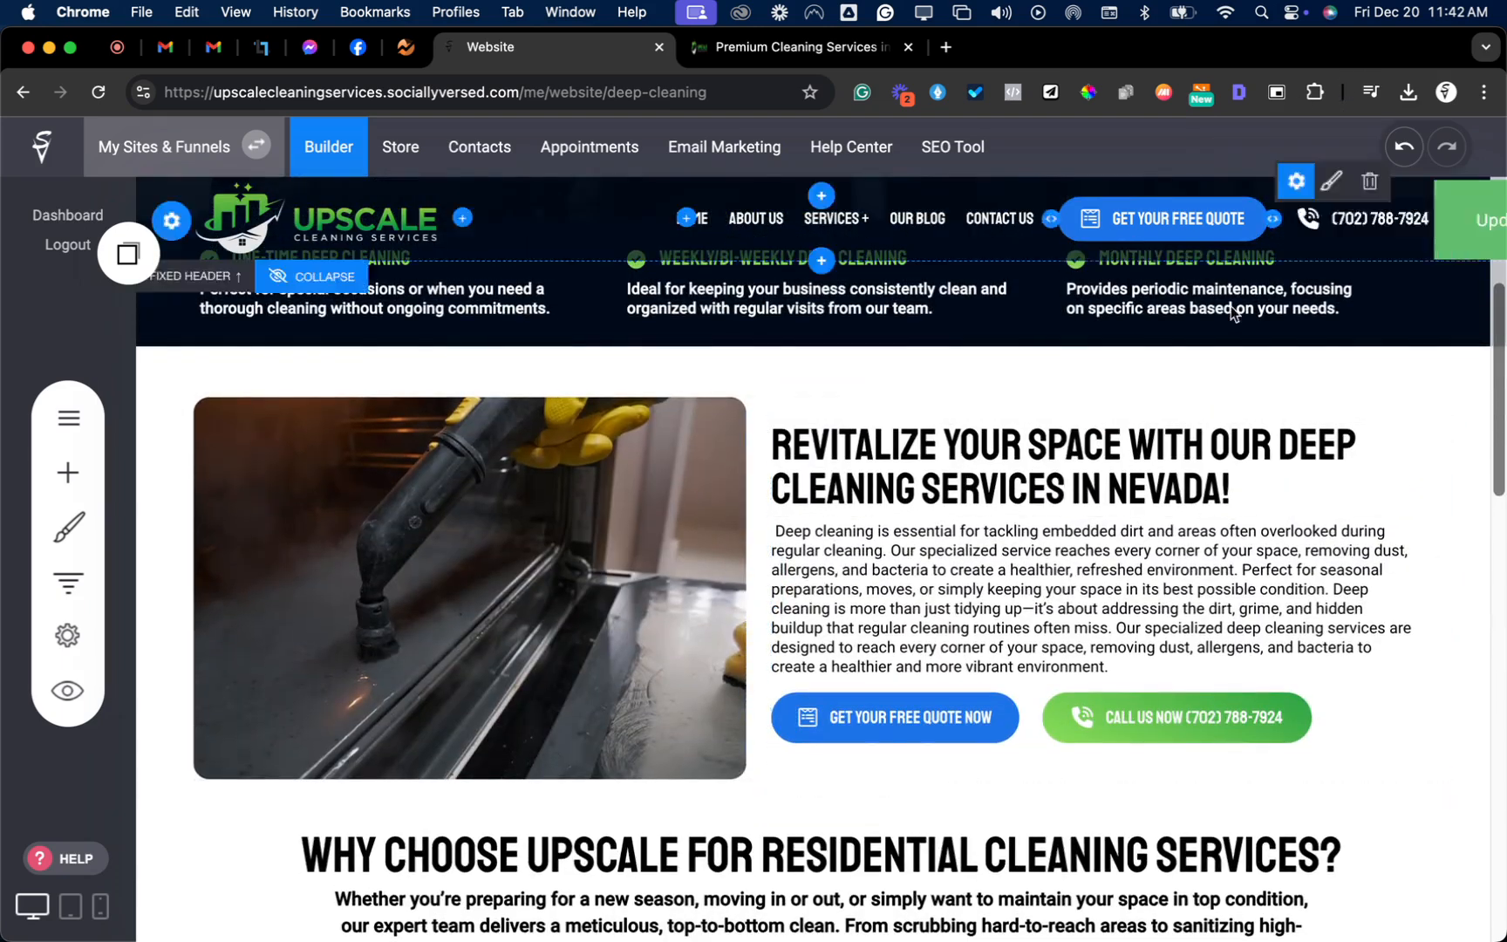
- Replace "Residential" with "DEEP" in the Deep Cleaning page's "Why Choose Upscale for" heading and save the page
{"action": "left_click", "coordinate": [828, 863]}
{"action": "left_click_drag", "start_coordinate": [765, 855], "coordinate": [949, 859]}
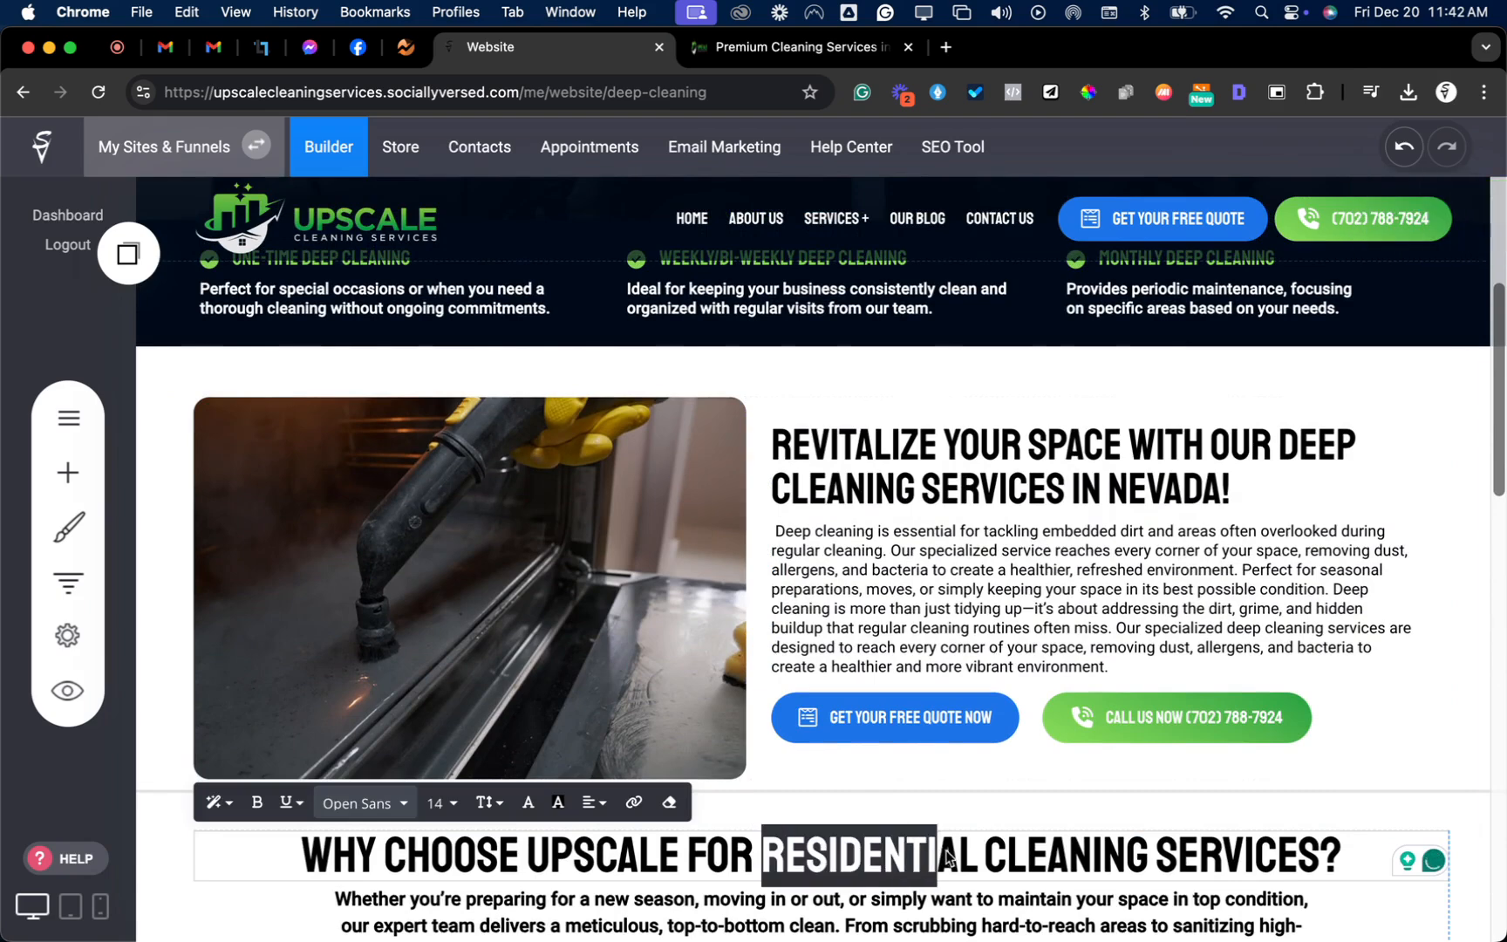
{"action": "key", "text": "BackSpace"}
{"action": "type", "text": "DEEP"}
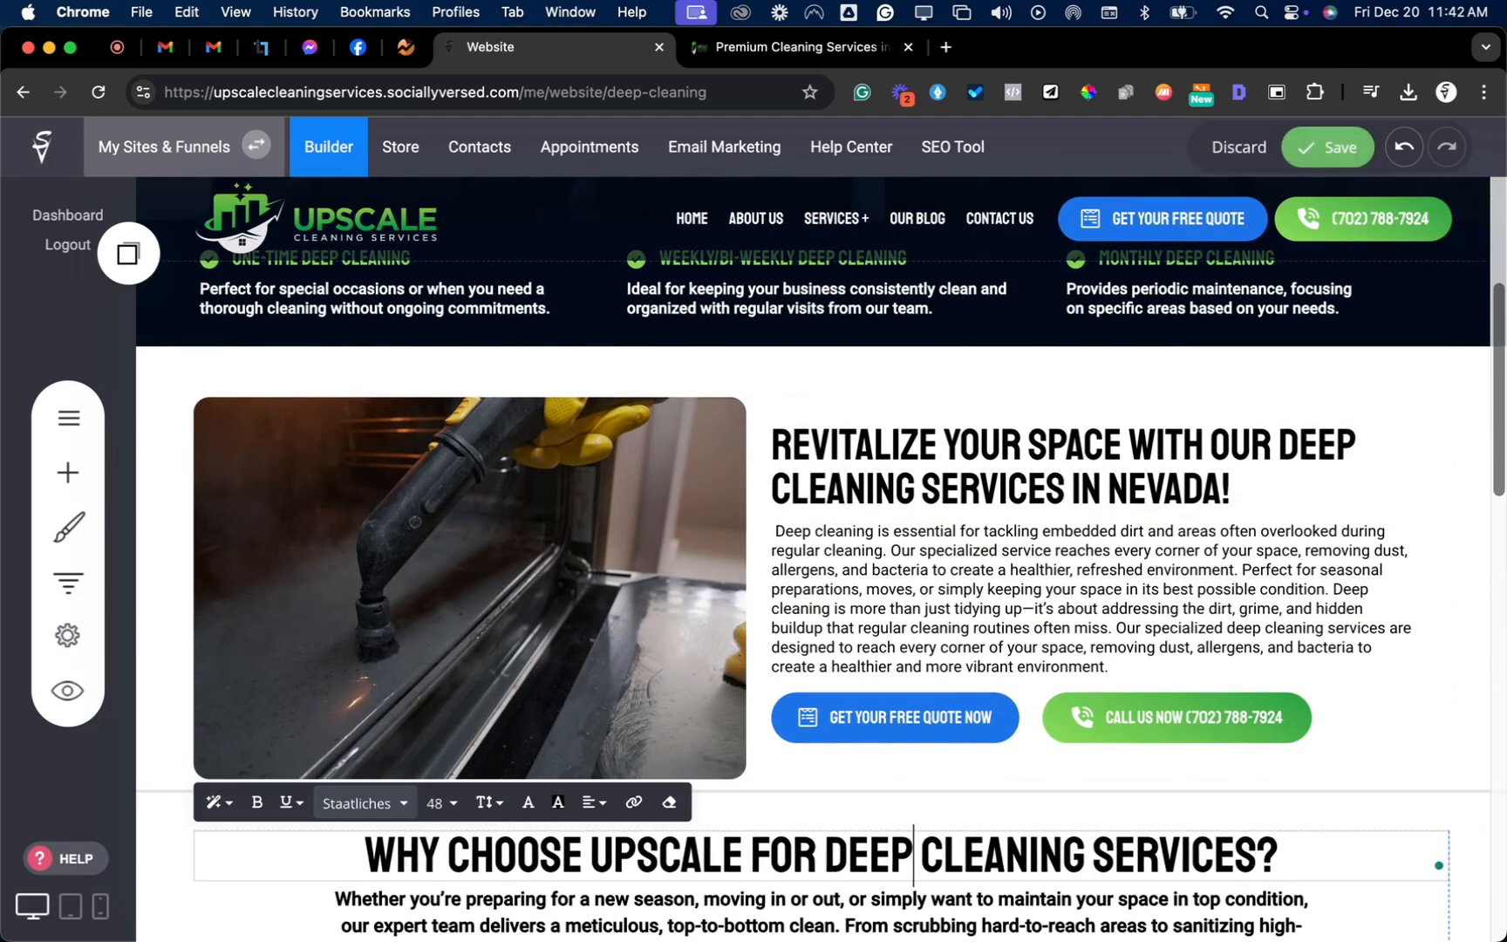
{"action": "scroll", "coordinate": [1059, 686], "scroll_direction": "up", "scroll_amount": 5}
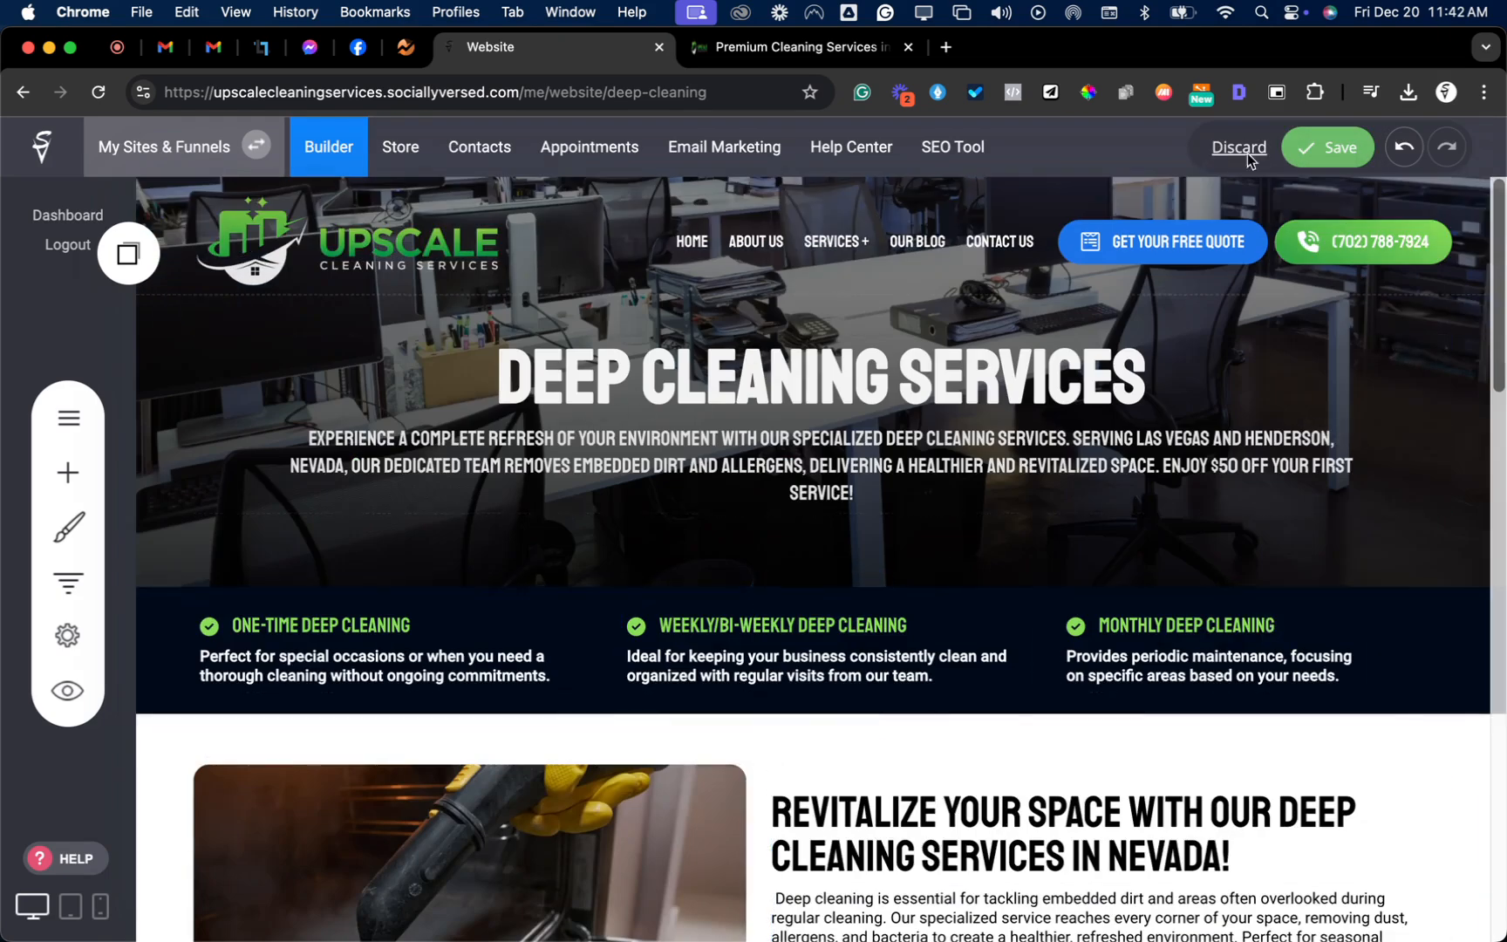
{"action": "left_click", "coordinate": [1320, 150]}
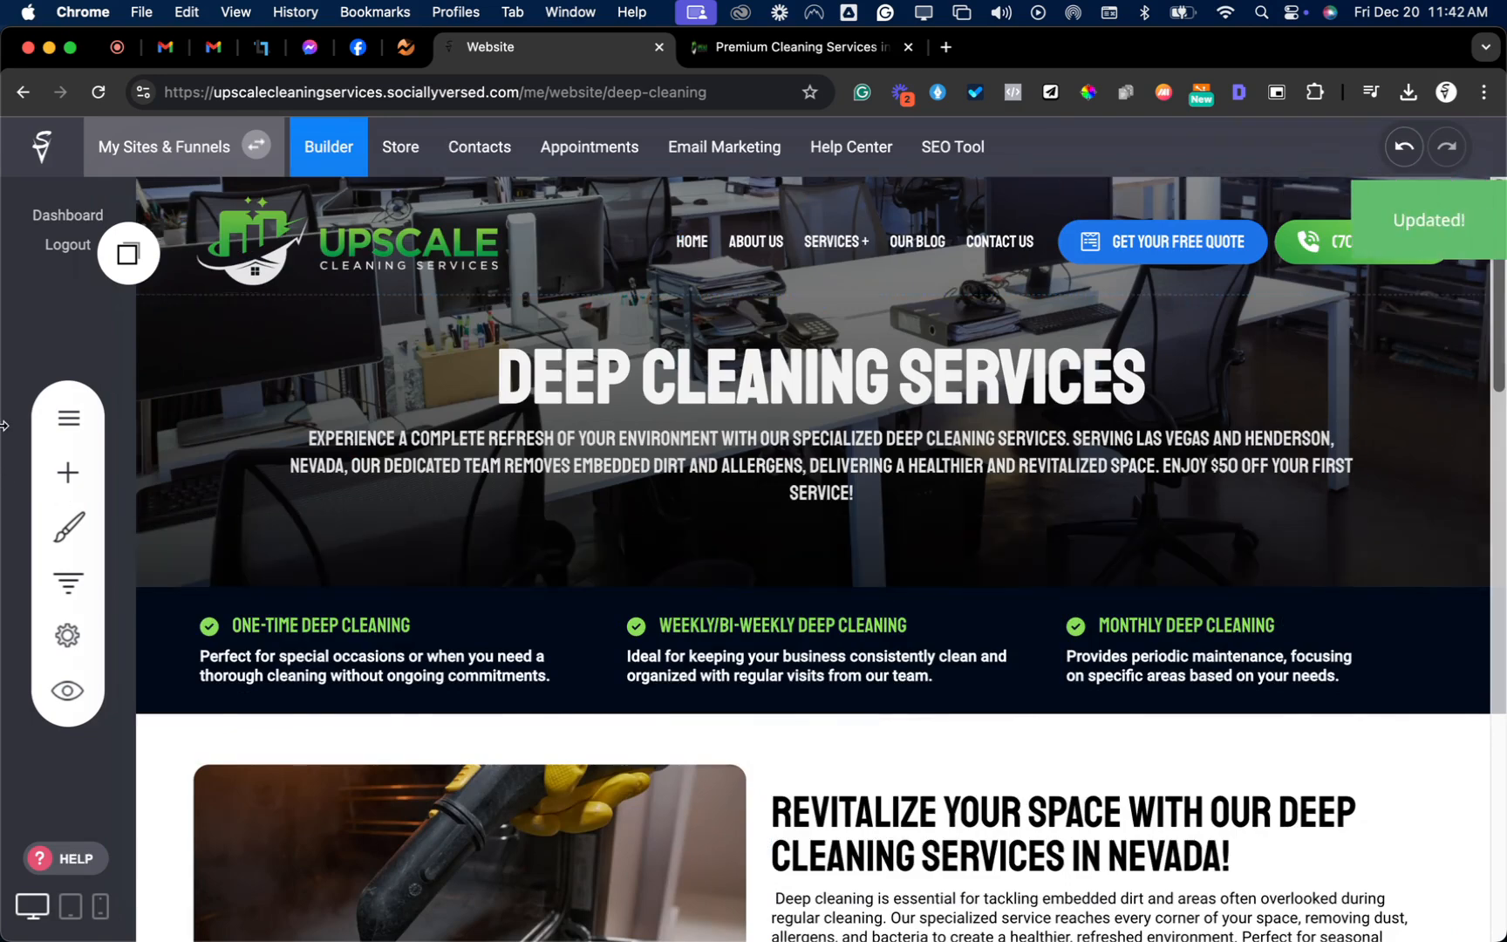
- Open the Move In / Out Cleaning page for editing from the site's page list and close the list
{"action": "left_click", "coordinate": [48, 418]}
{"action": "left_click", "coordinate": [339, 731]}
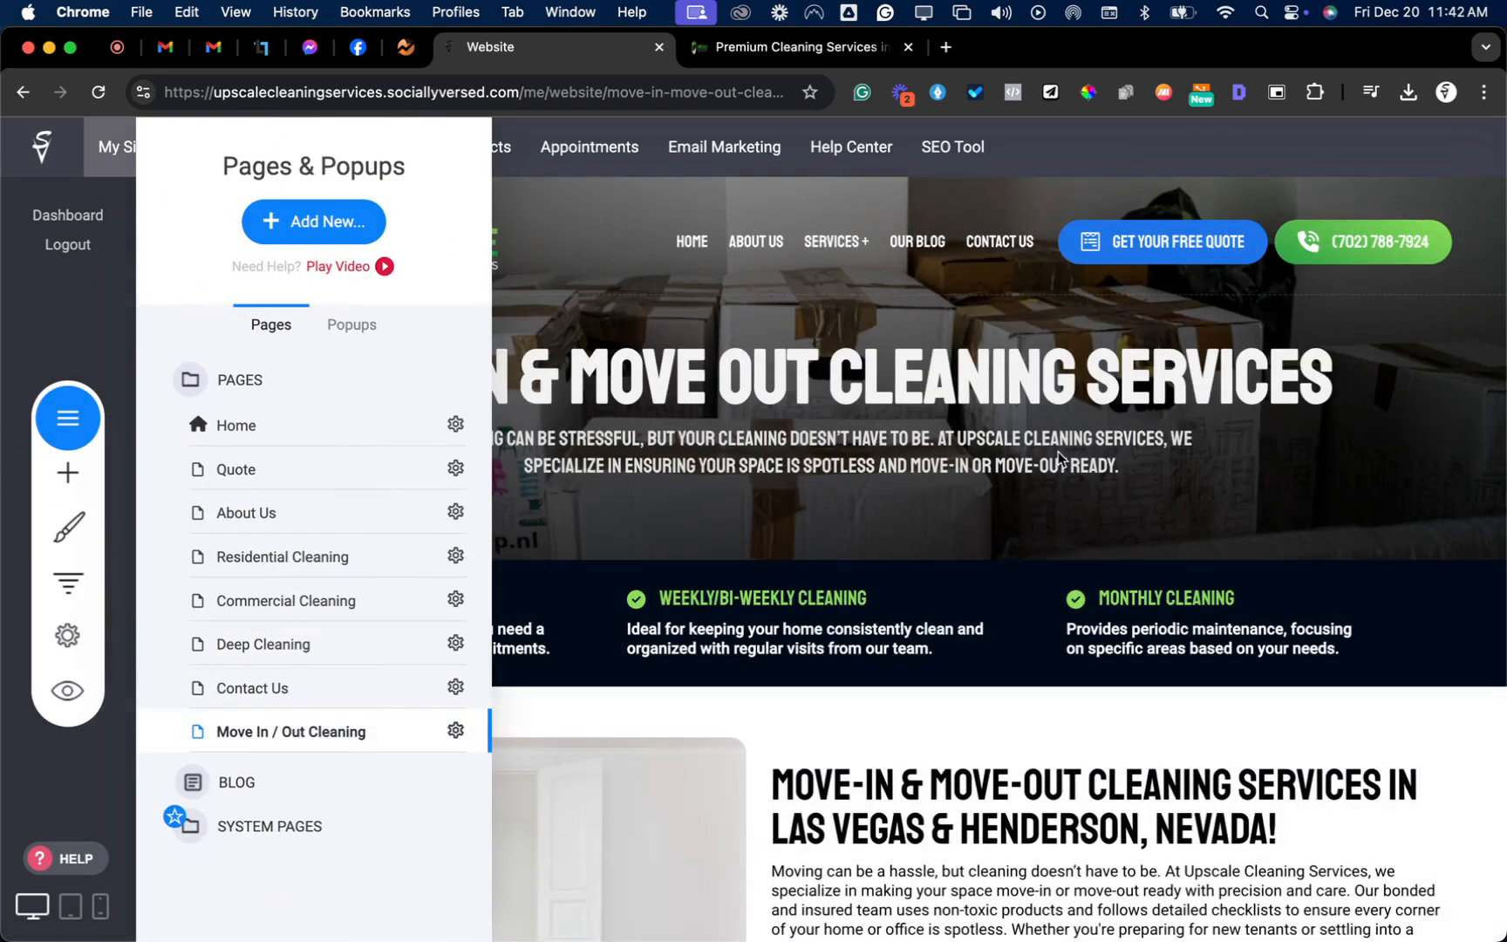
{"action": "left_click", "coordinate": [1056, 467]}
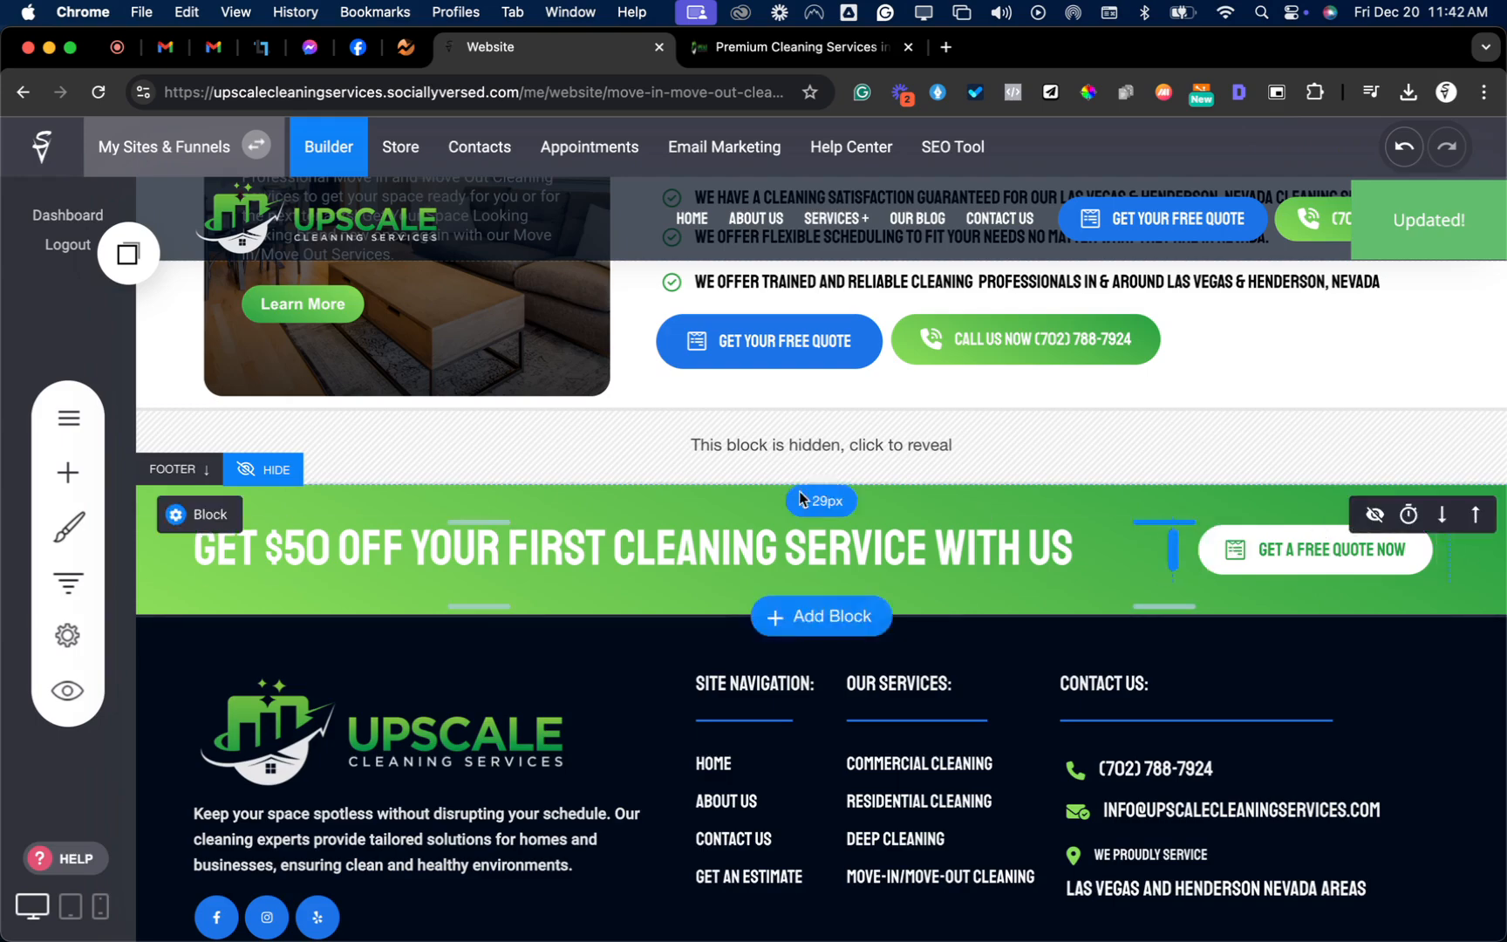
- Review the Move In / Out Cleaning page's headings, feature strip and news block for anything needing correction
{"action": "scroll", "coordinate": [650, 534], "scroll_direction": "up", "scroll_amount": 6}
{"action": "scroll", "coordinate": [650, 533], "scroll_direction": "up", "scroll_amount": 3}
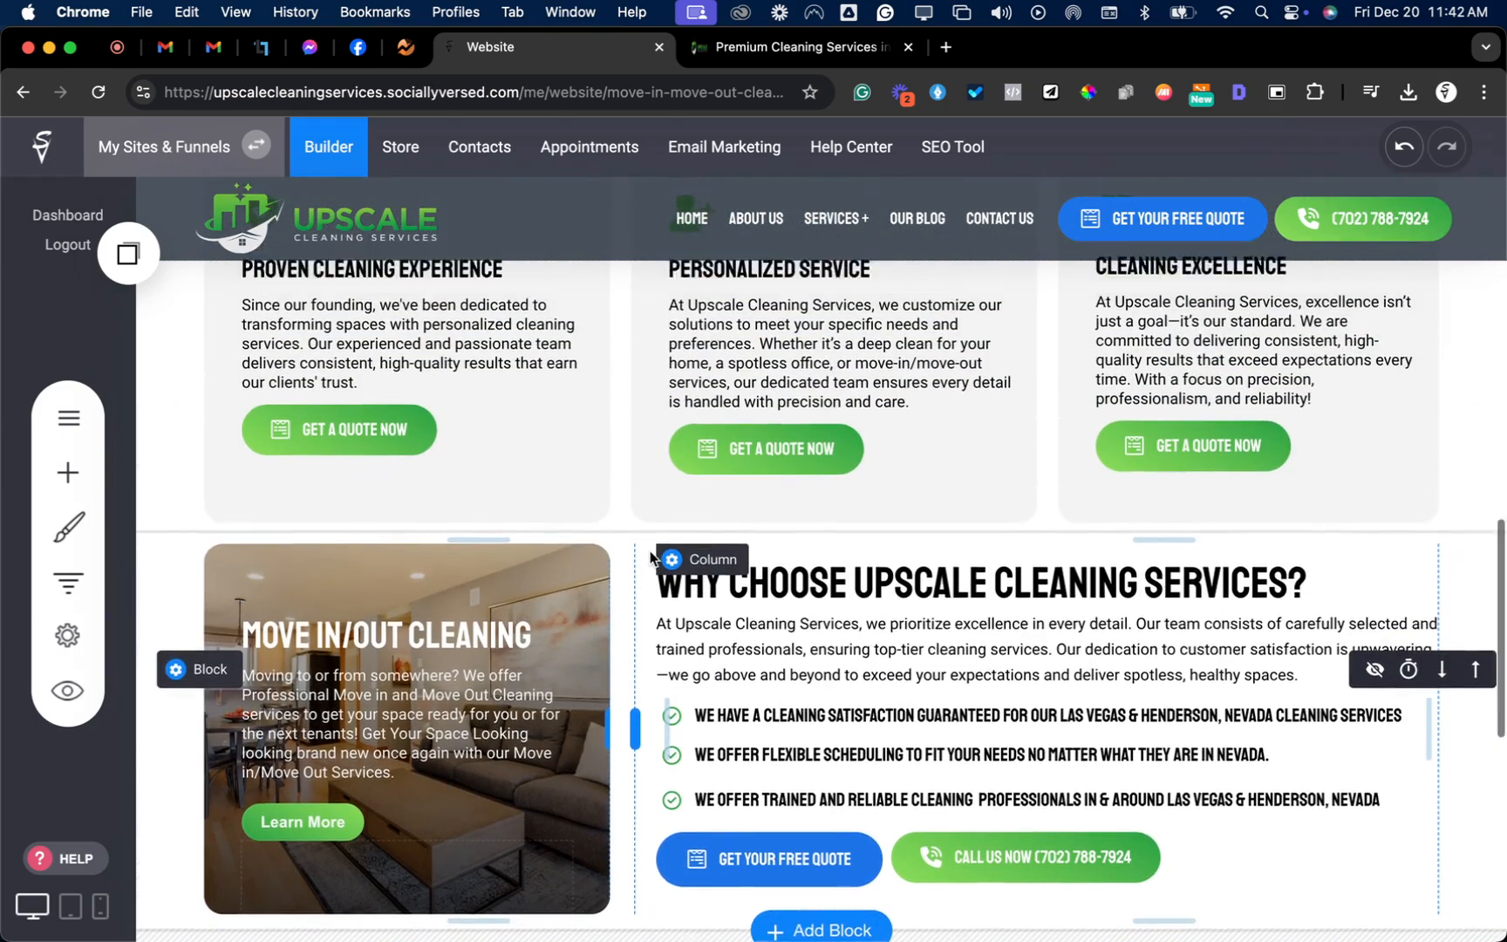
{"action": "scroll", "coordinate": [871, 534], "scroll_direction": "up", "scroll_amount": 8}
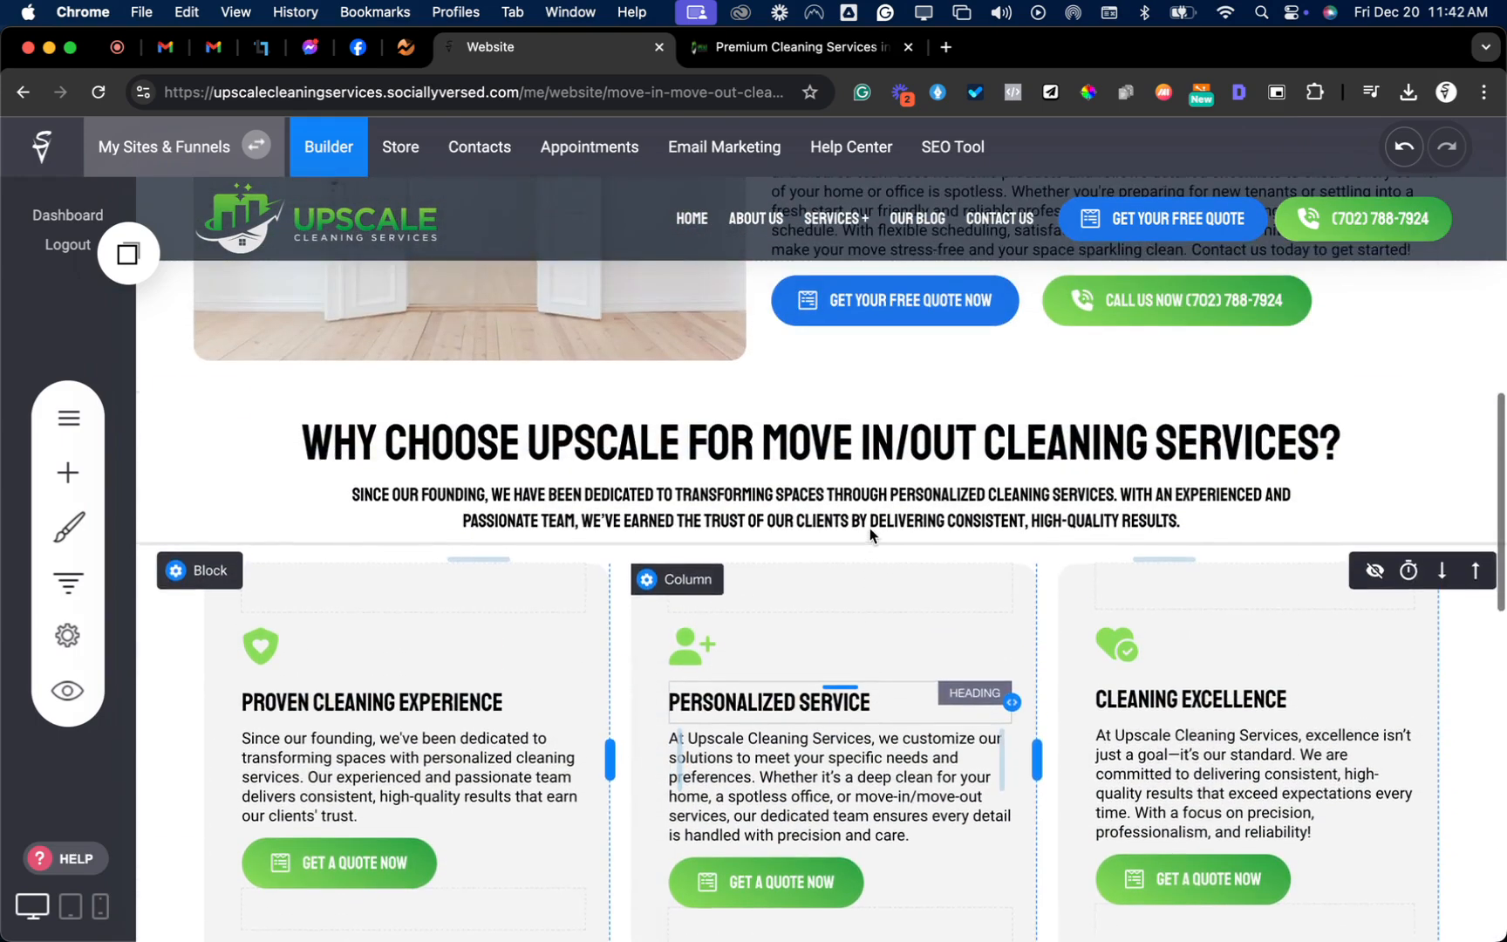
{"action": "scroll", "coordinate": [841, 634], "scroll_direction": "up", "scroll_amount": 3}
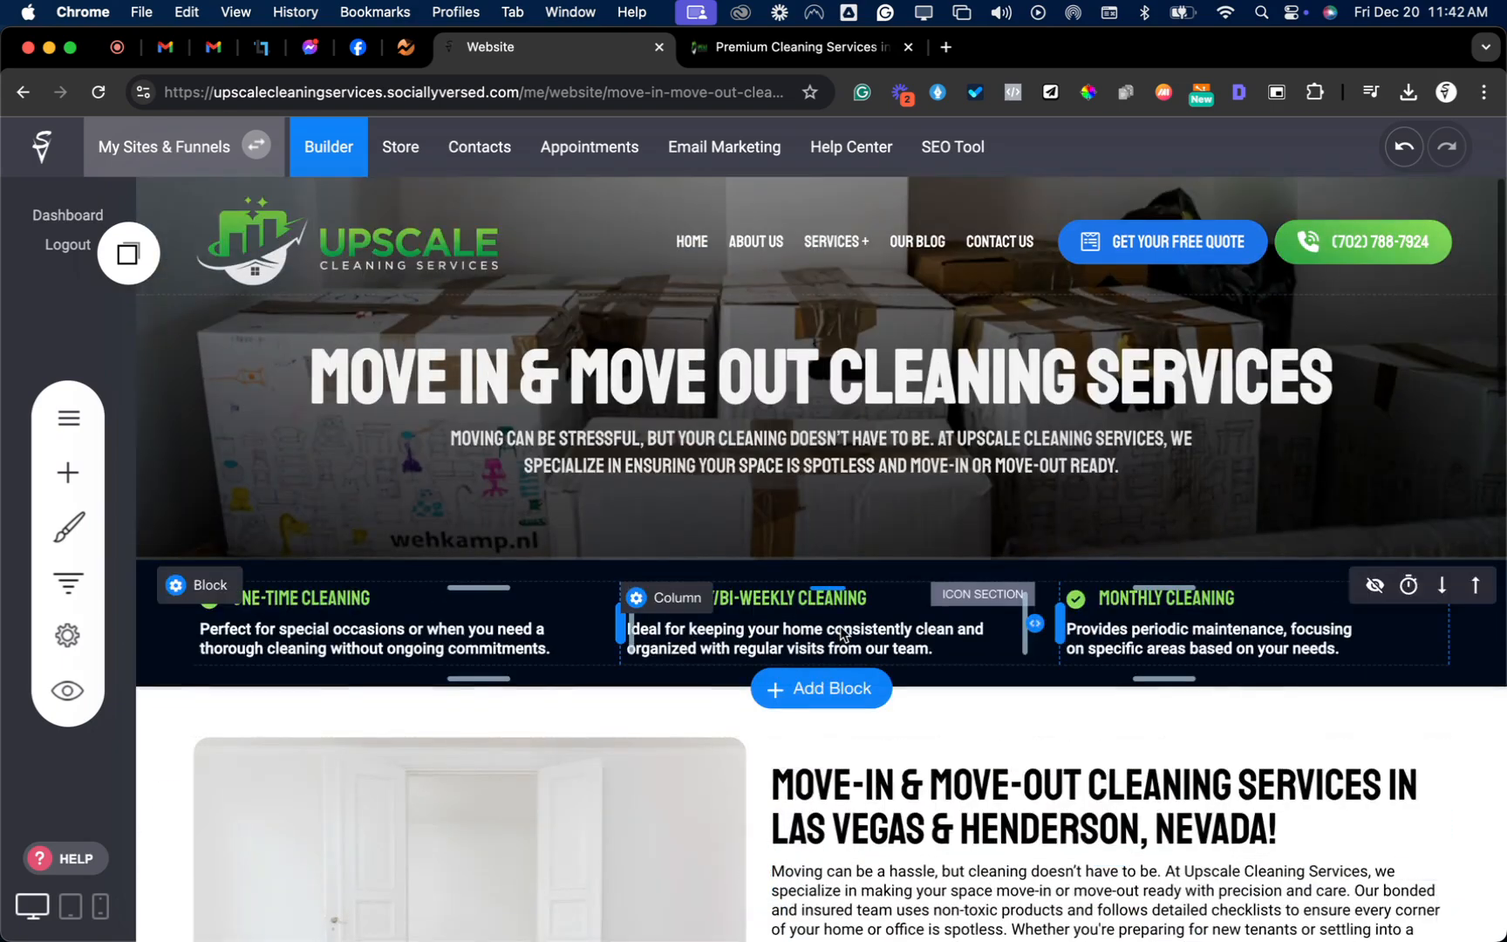
{"action": "scroll", "coordinate": [841, 634], "scroll_direction": "down", "scroll_amount": 14}
{"action": "scroll", "coordinate": [842, 632], "scroll_direction": "up", "scroll_amount": 1}
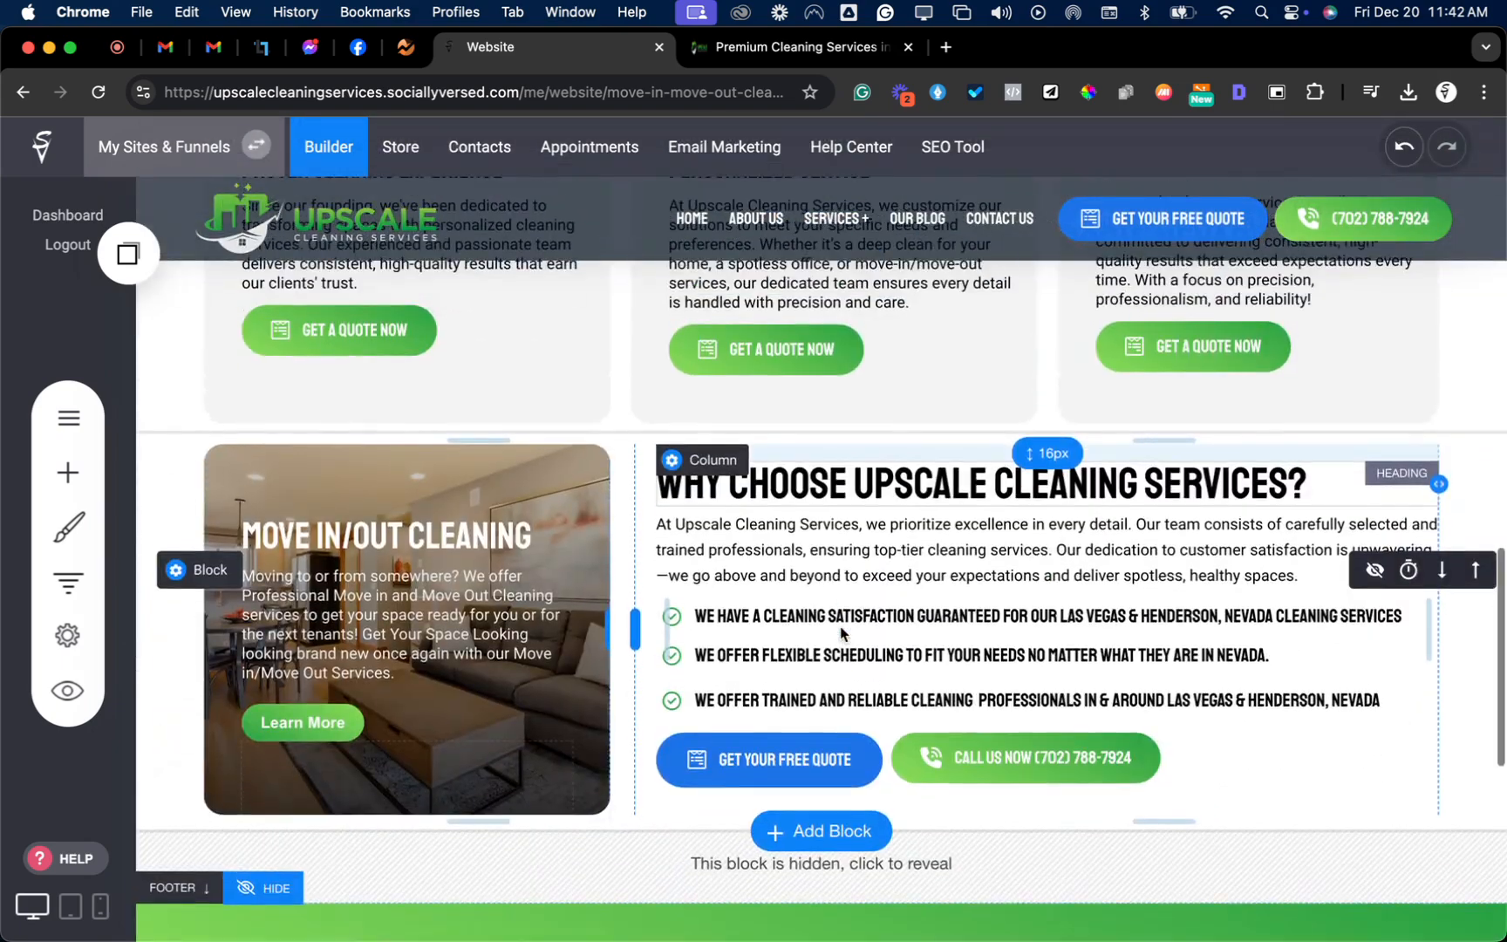
- Open the Deep Cleaning page for editing from the site's page list
{"action": "left_click", "coordinate": [885, 540]}
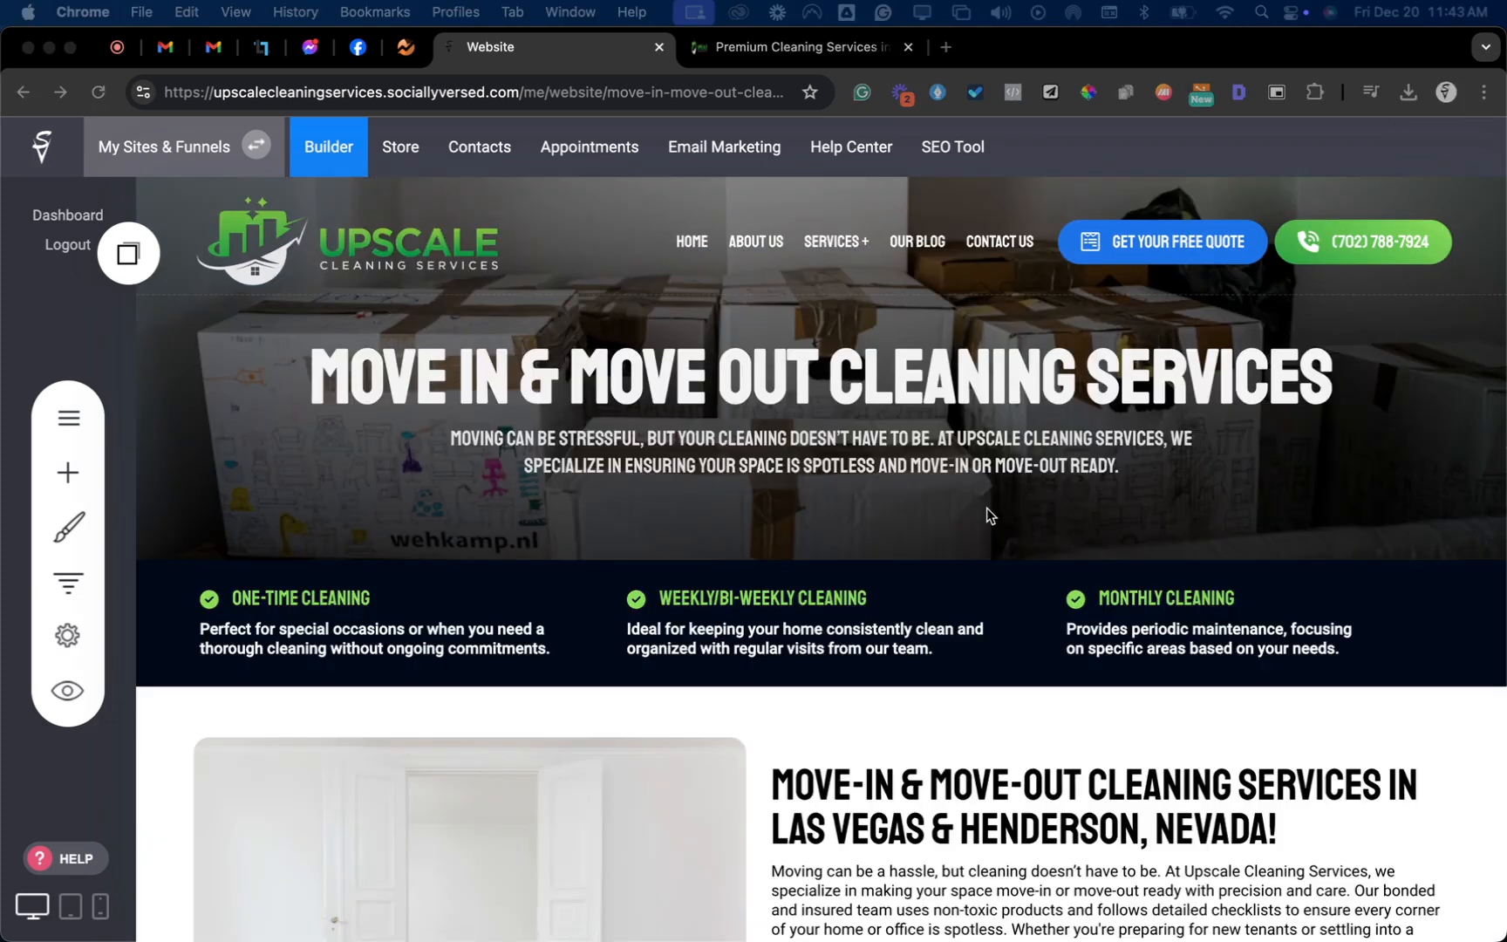
{"action": "left_click", "coordinate": [70, 426]}
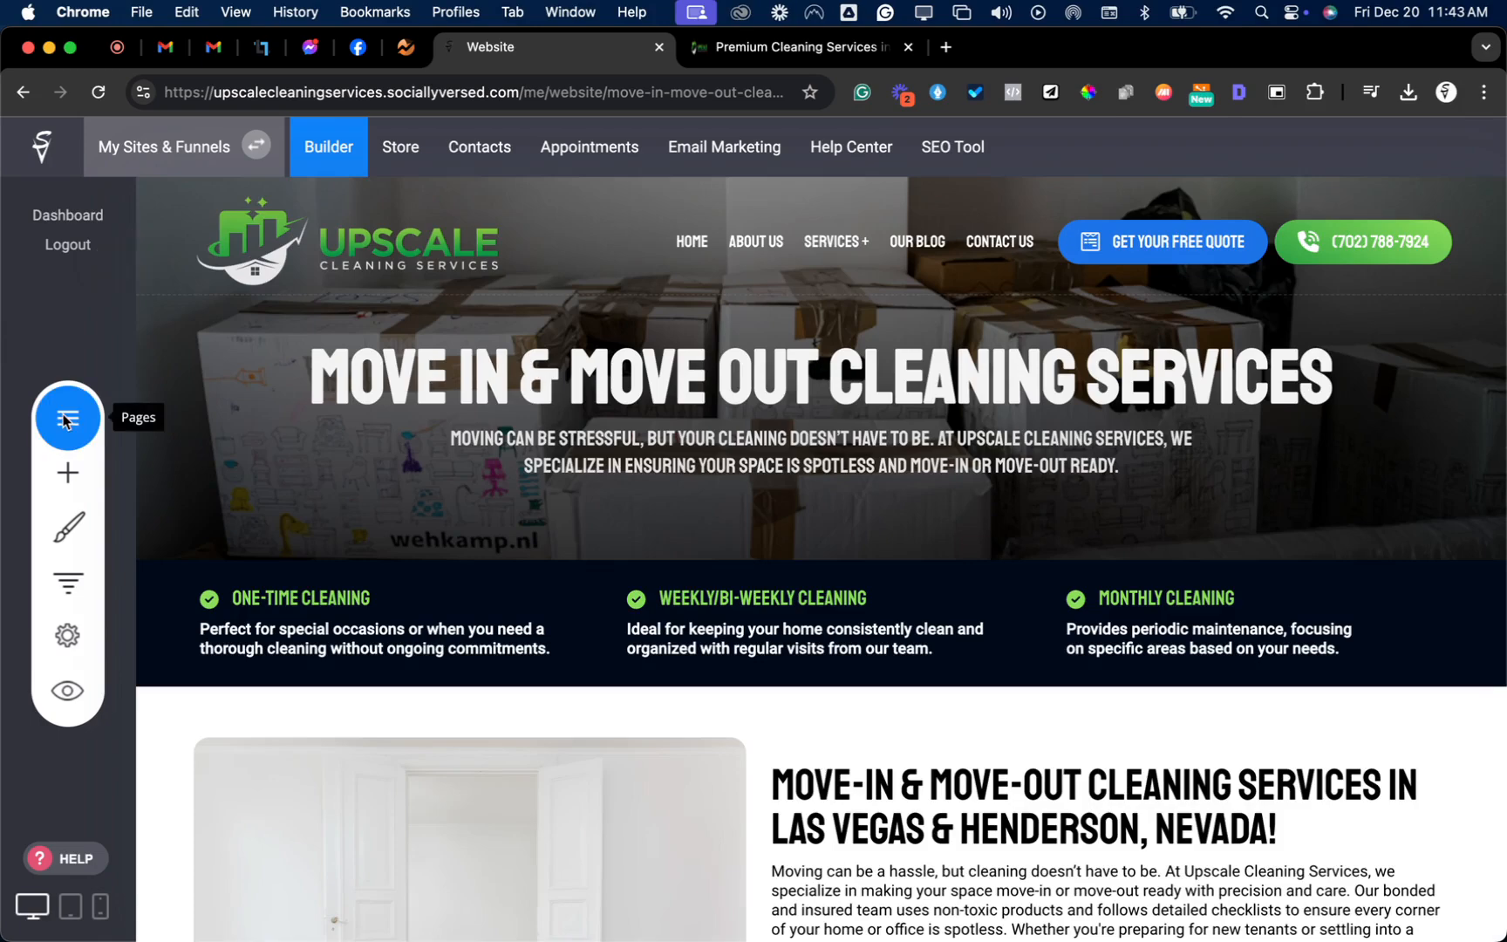
{"action": "left_click", "coordinate": [288, 647]}
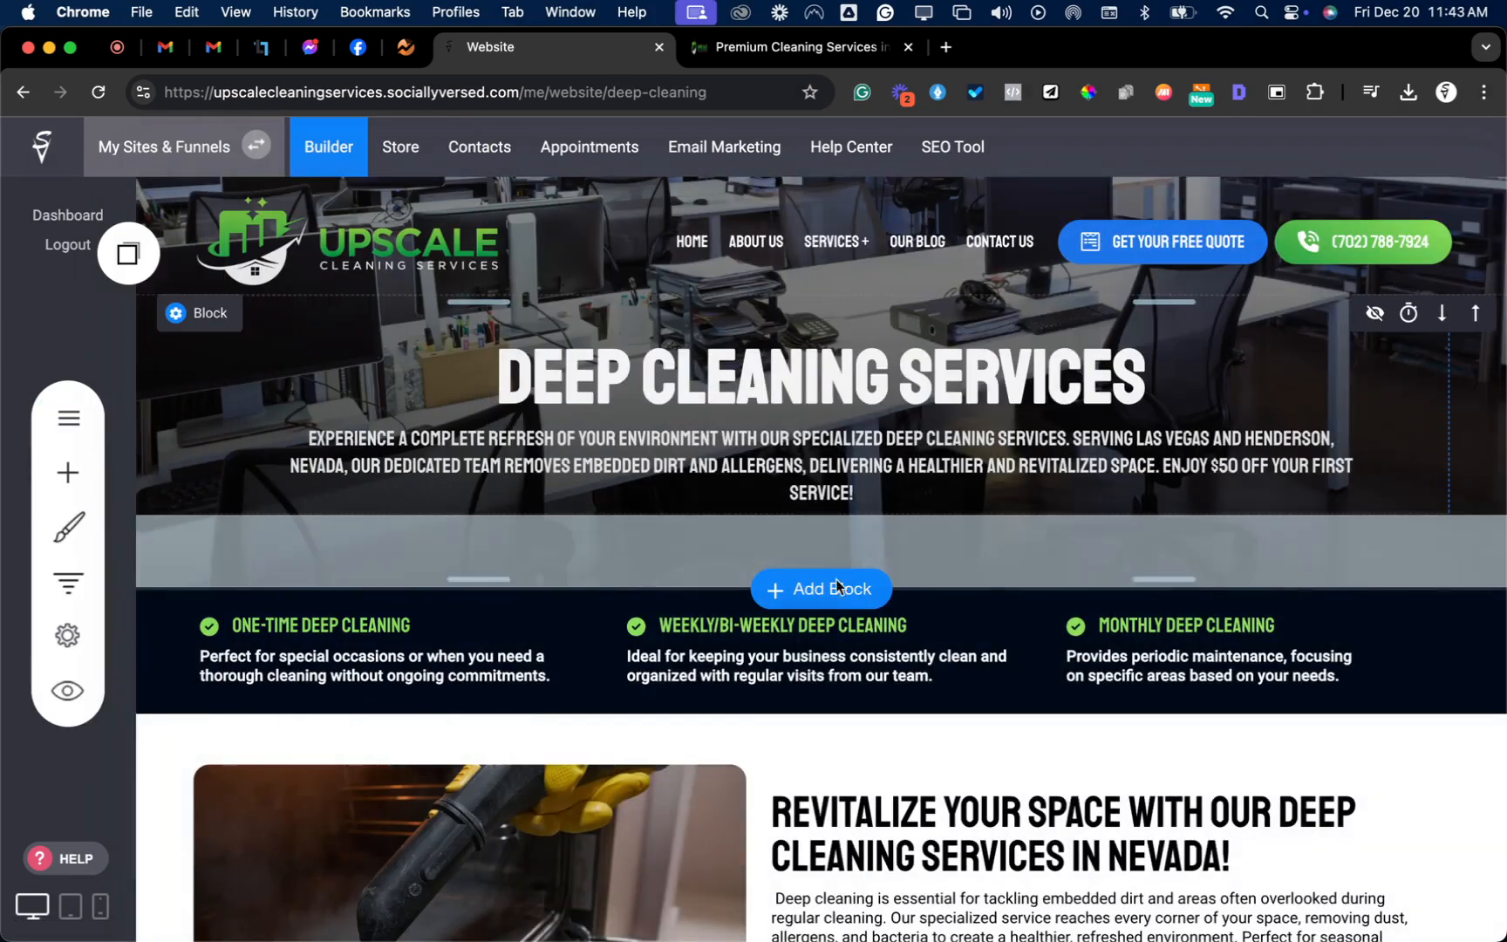
- Remove "non-toxic," from the Deep Cleaning image card's description so it reads "our expert team uses eco-friendly products"
{"action": "scroll", "coordinate": [835, 602], "scroll_direction": "down", "scroll_amount": 2}
{"action": "scroll", "coordinate": [835, 606], "scroll_direction": "down", "scroll_amount": 20}
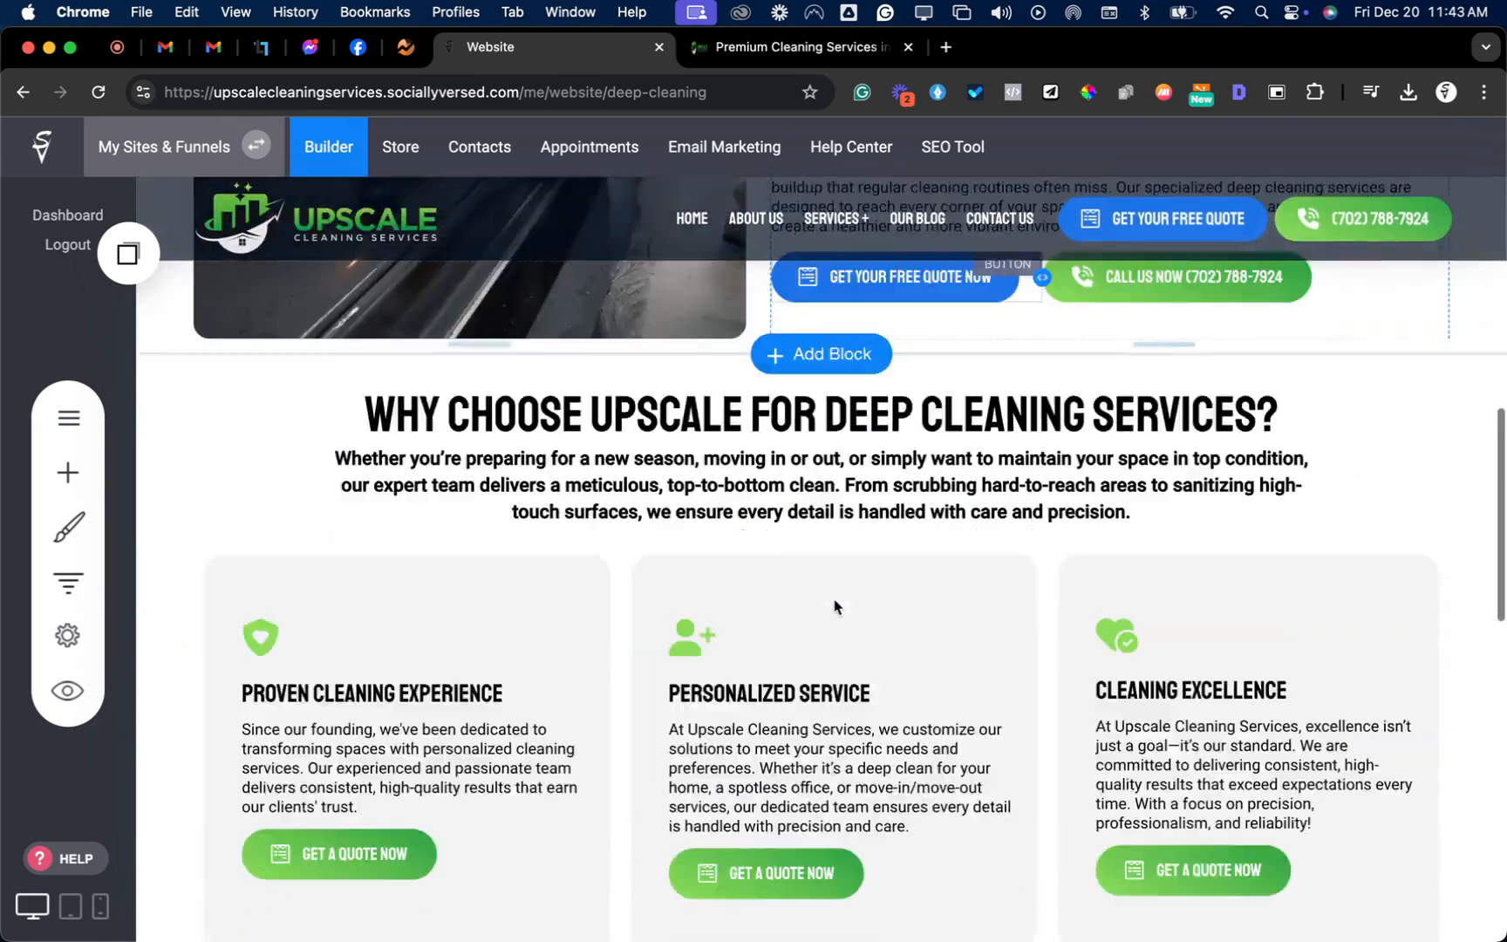
{"action": "scroll", "coordinate": [833, 599], "scroll_direction": "up", "scroll_amount": 8}
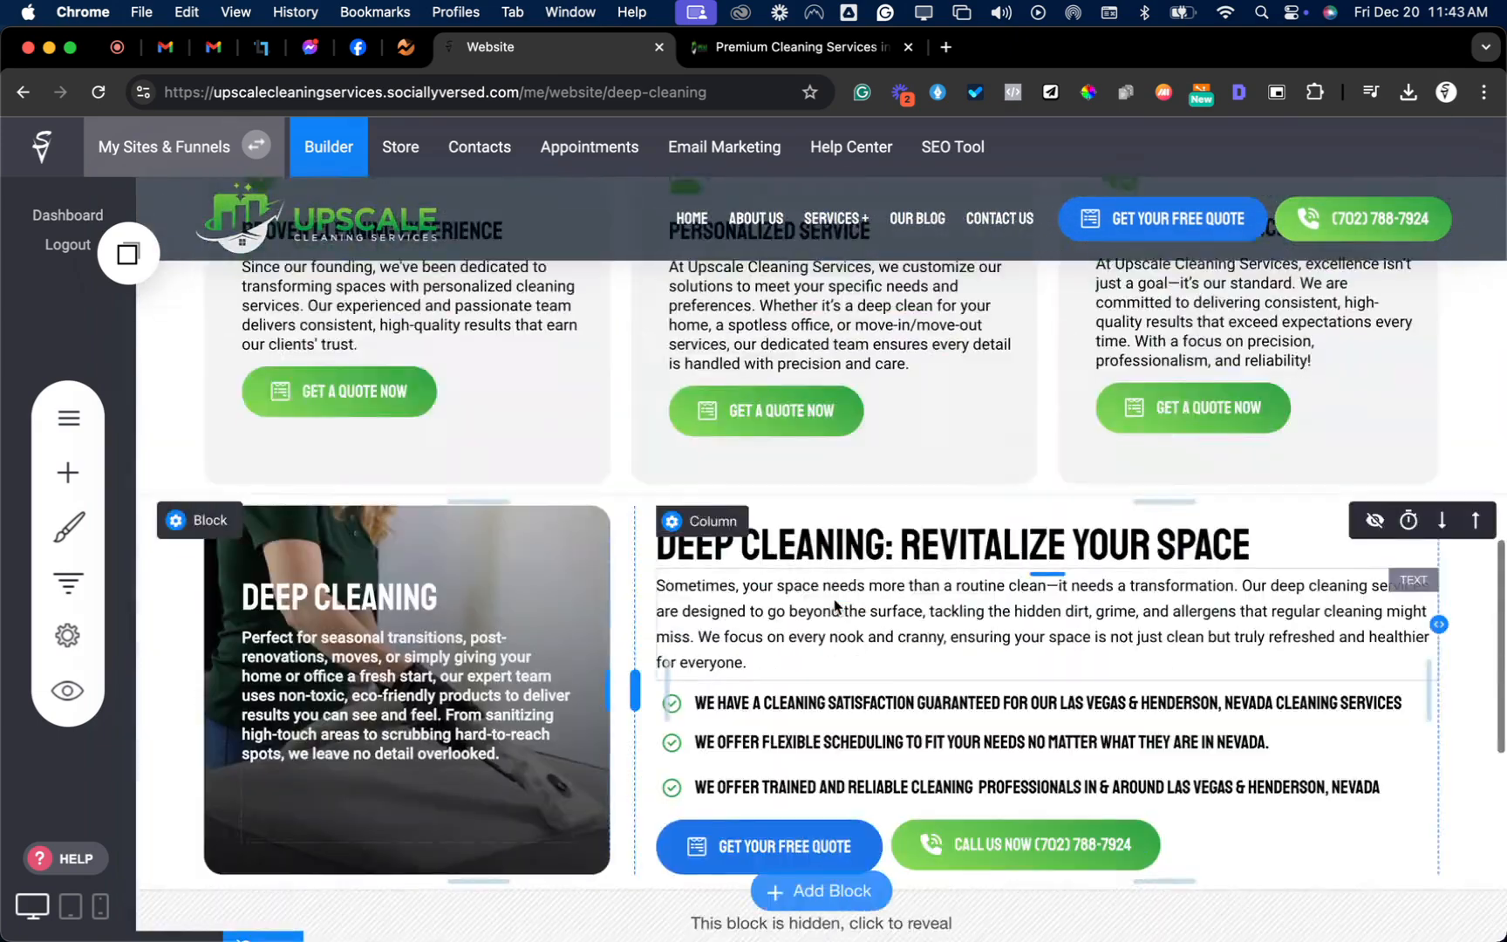
{"action": "left_click", "coordinate": [358, 700]}
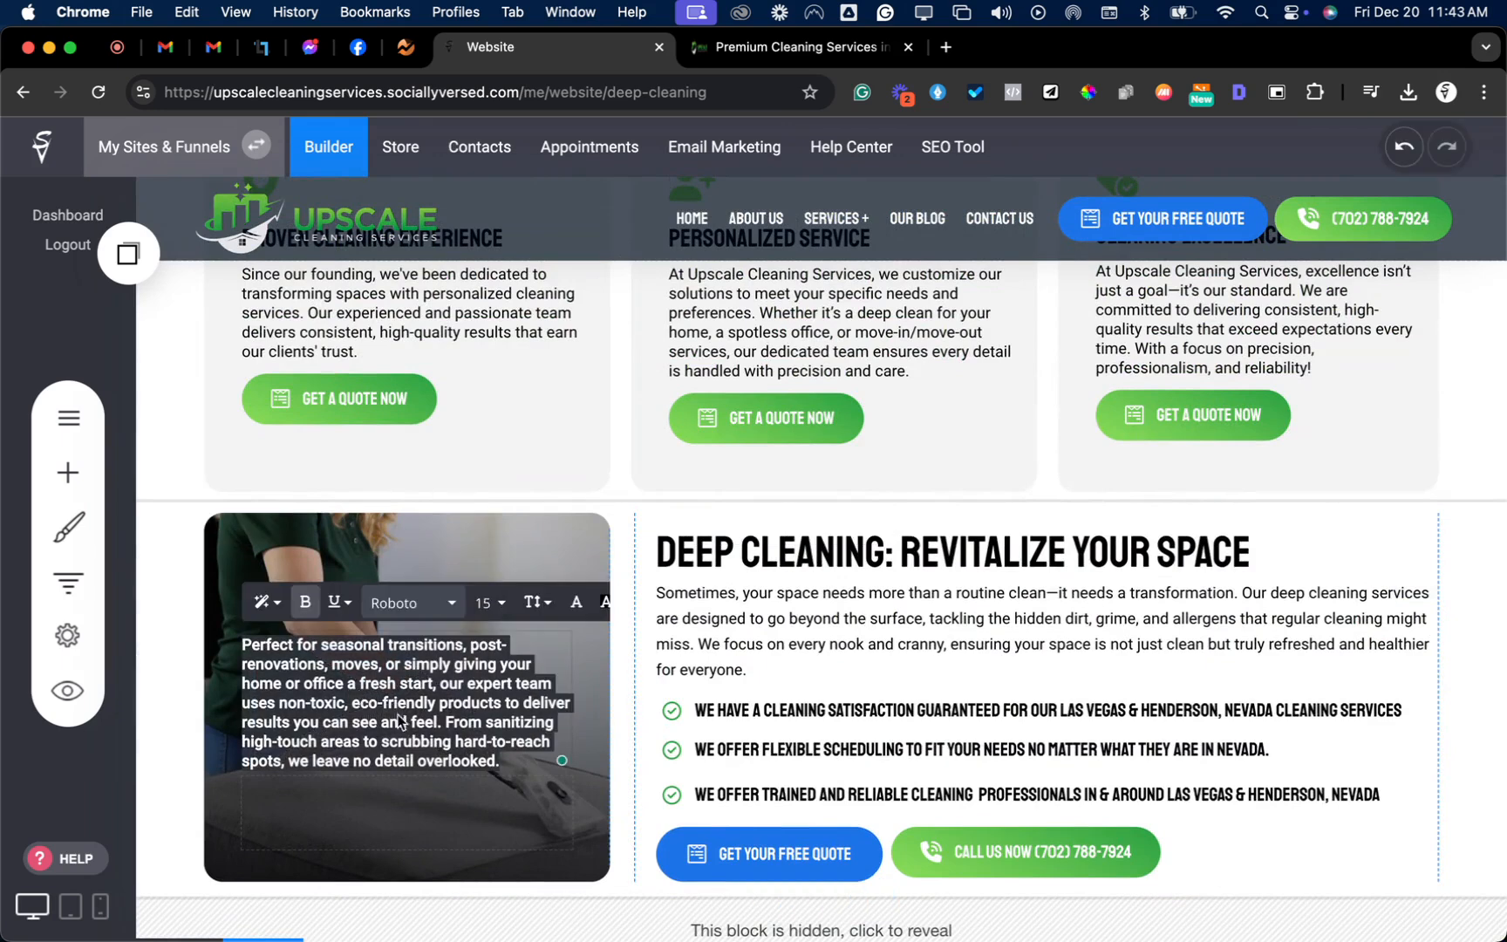
{"action": "mouse_move", "coordinate": [451, 703]}
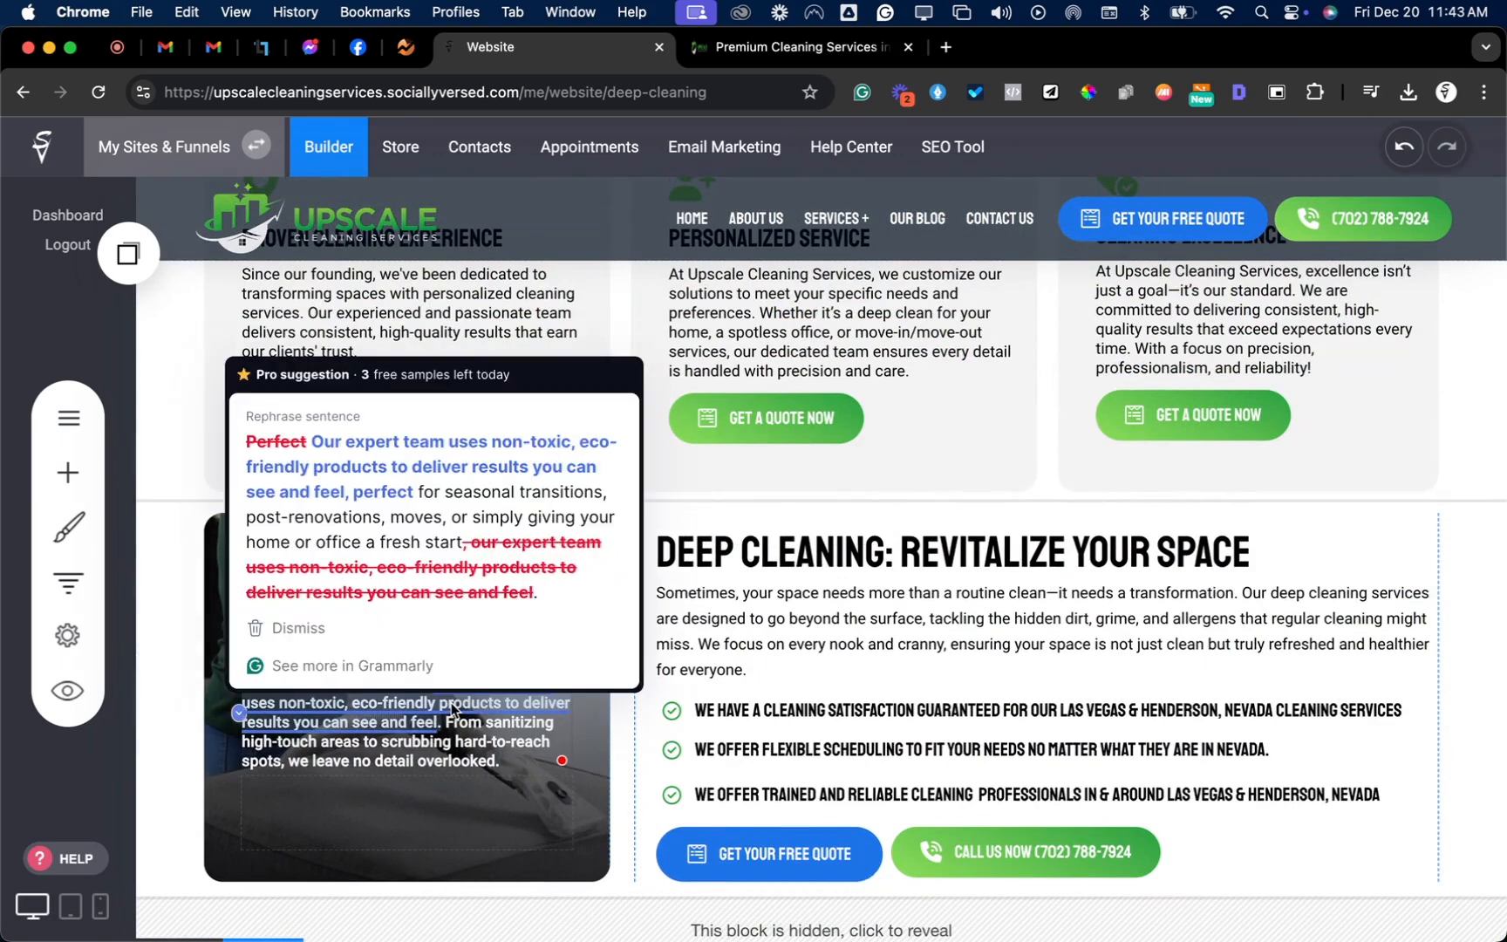
{"action": "left_click", "coordinate": [345, 706]}
{"action": "key", "text": "BackSpace"}
{"action": "key", "text": "BackSpace"}
{"action": "key", "text": "BackSpace"}
{"action": "key", "text": "BackSpace"}
{"action": "key", "text": "BackSpace"}
{"action": "key", "text": "BackSpace"}
{"action": "key", "text": "BackSpace"}
{"action": "key", "text": "BackSpace"}
{"action": "key", "text": "BackSpace"}
{"action": "key", "text": "BackSpace"}
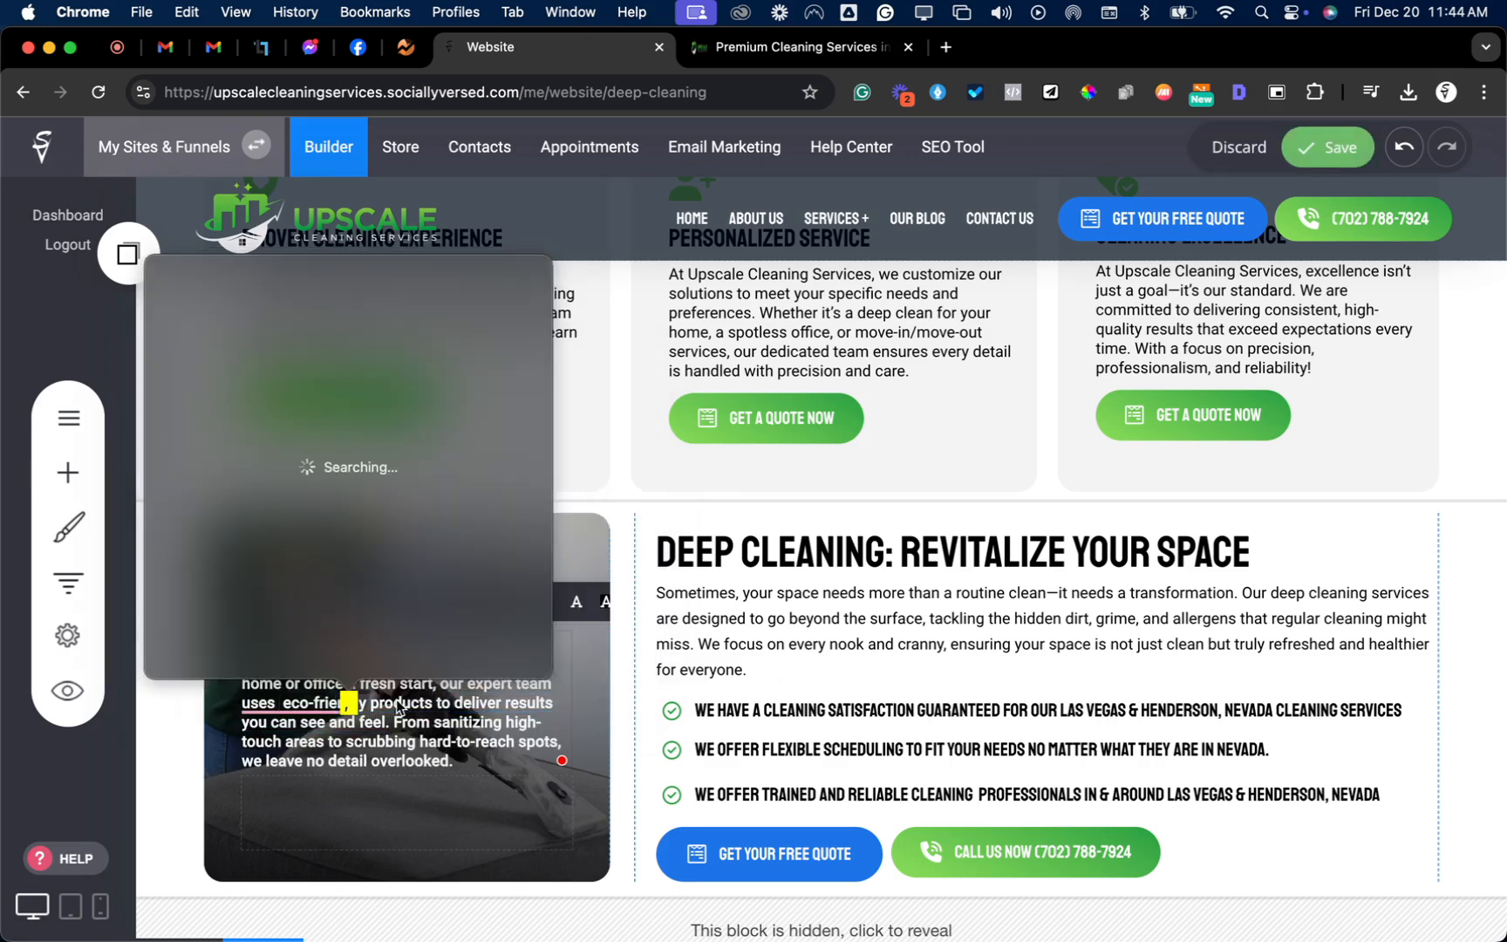
{"action": "mouse_move", "coordinate": [332, 711]}
{"action": "left_click", "coordinate": [332, 763]}
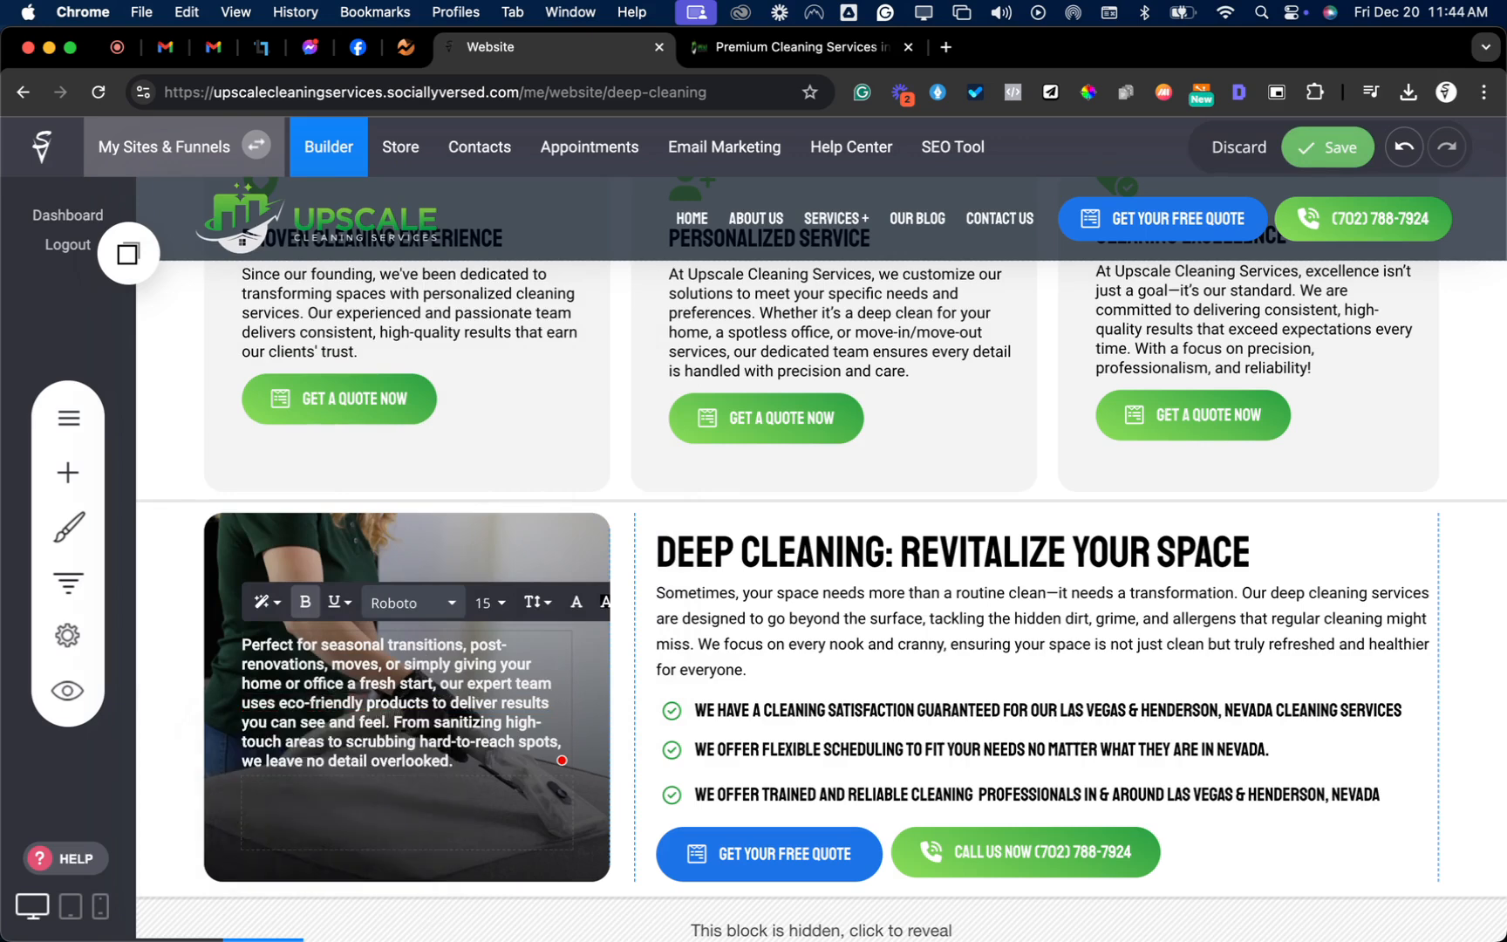
{"action": "left_click", "coordinate": [1027, 404]}
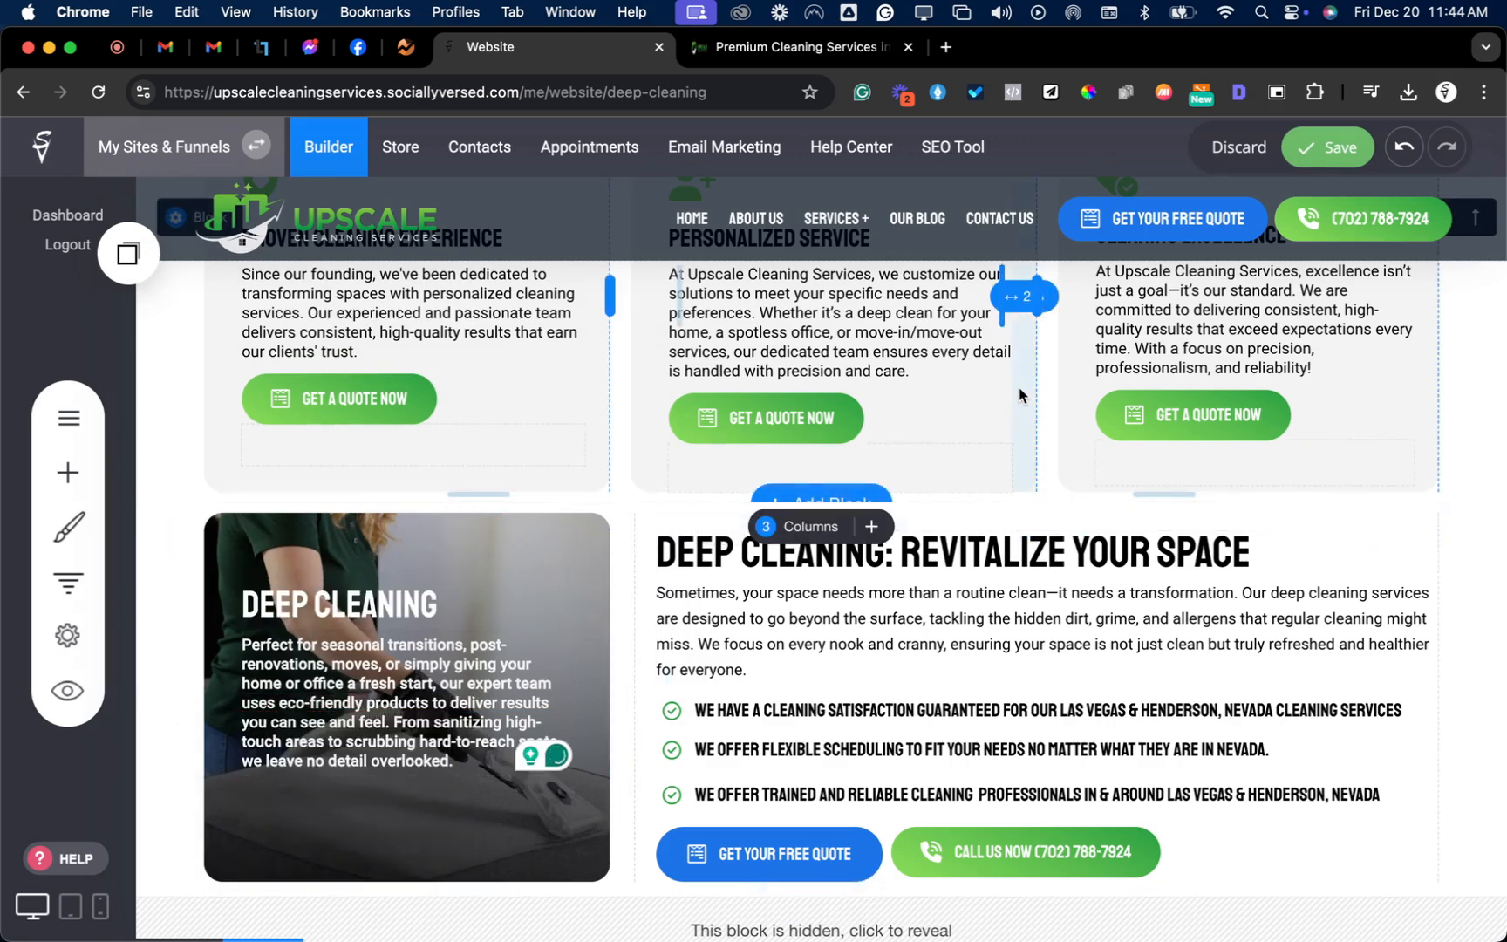